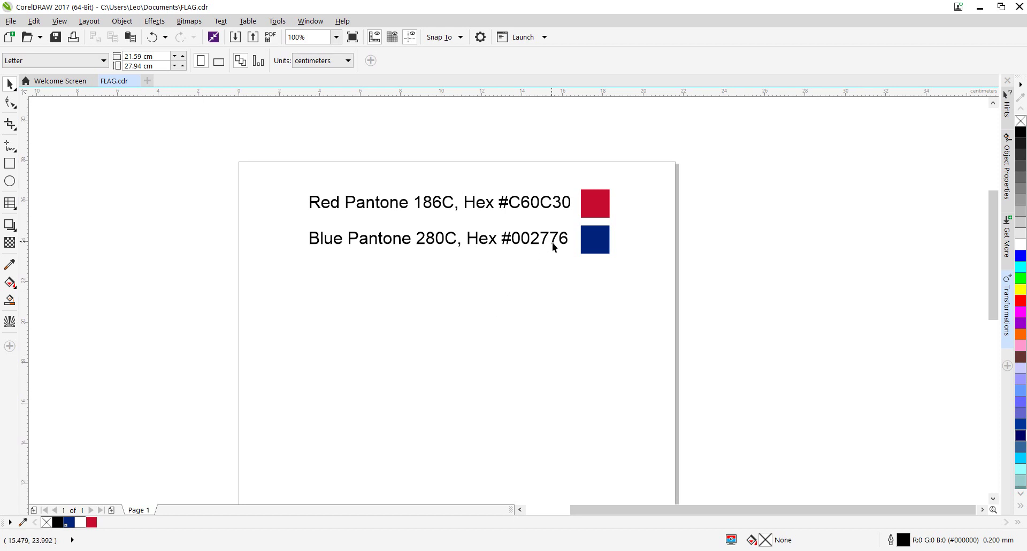
# - Confirm the red swatch reads R198 G12 B48 (#C60C30) and the blue reads #002776, then select both swatches
pyautogui.click(600, 199)
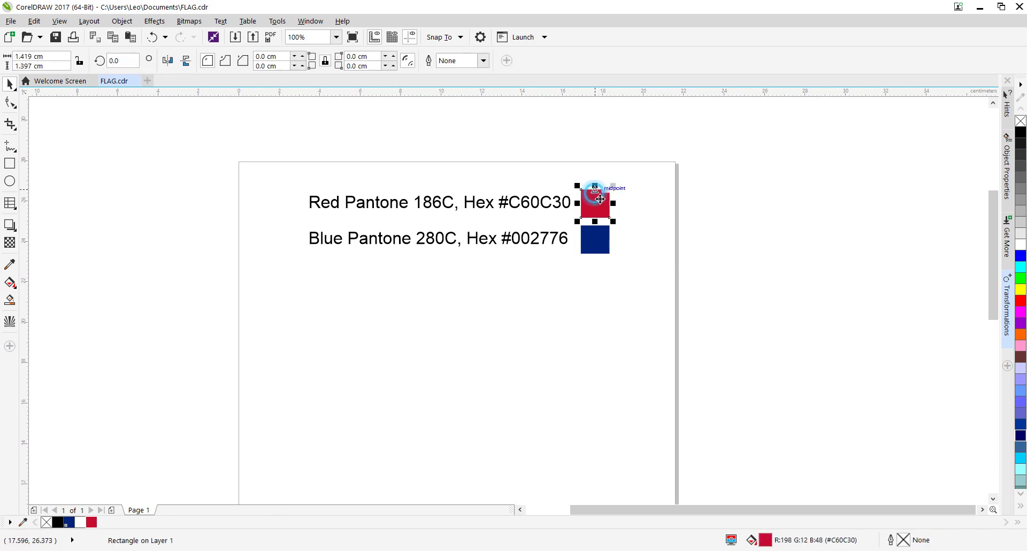
pyautogui.click(594, 235)
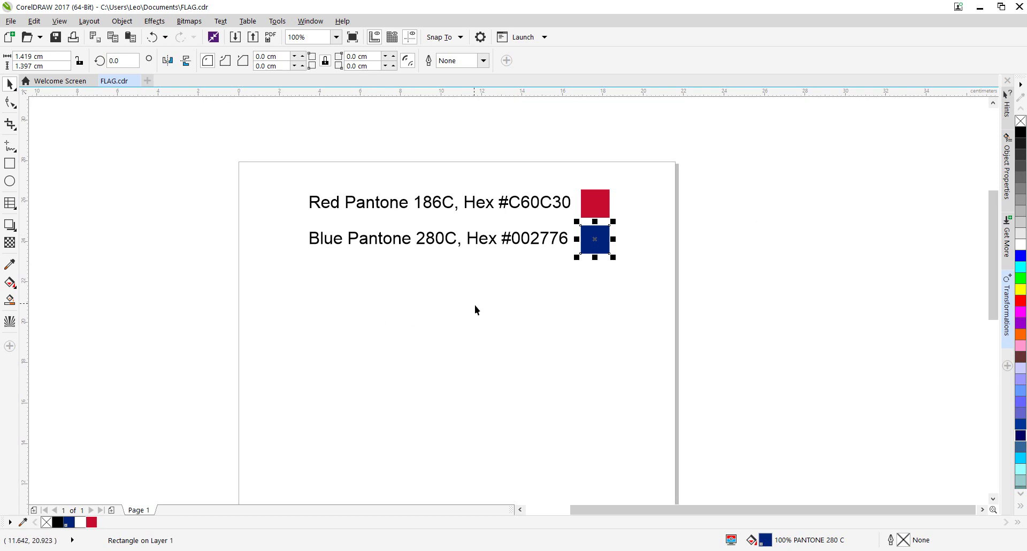
pyautogui.click(598, 206)
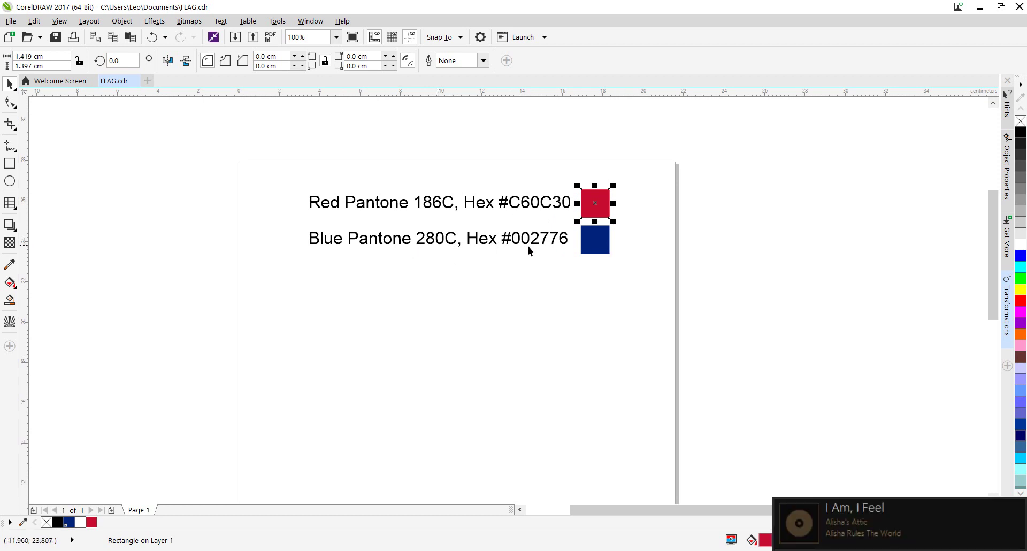
pyautogui.click(565, 271)
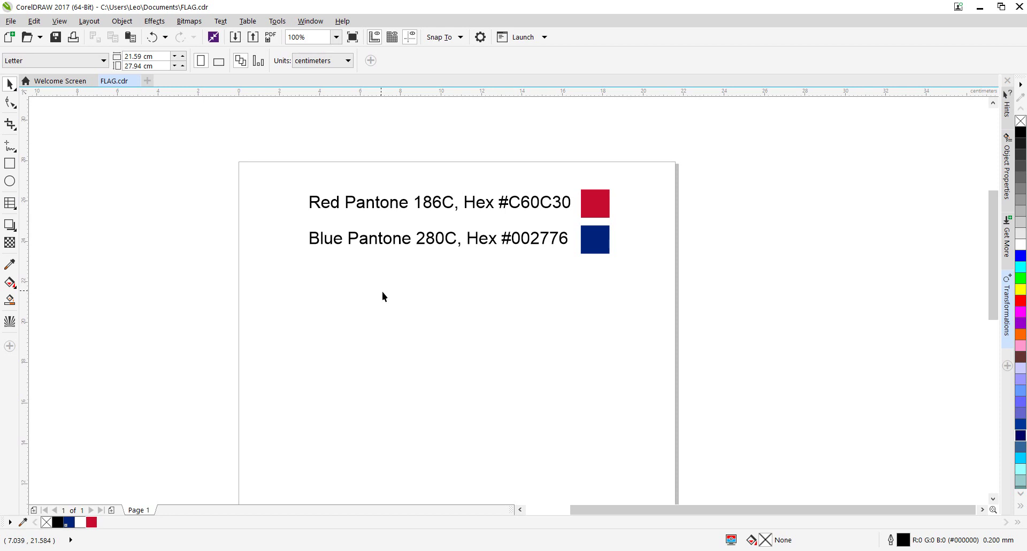
pyautogui.moveTo(633, 162); pyautogui.dragTo(568, 321)
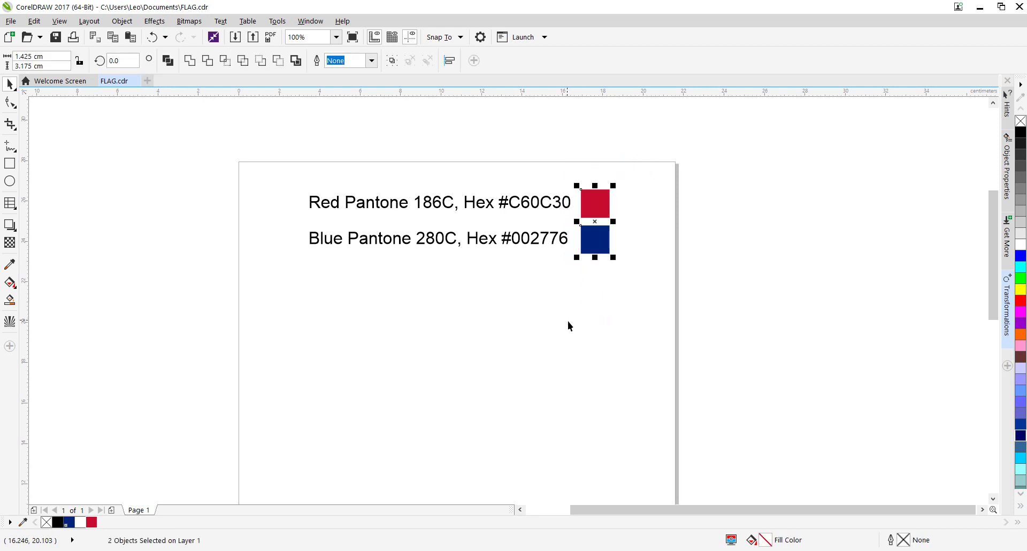
# - Create a new Untitled-1 document, paste the red and blue swatches, and add both colours to its document palette
pyautogui.hotkey('ctrl', 'n')
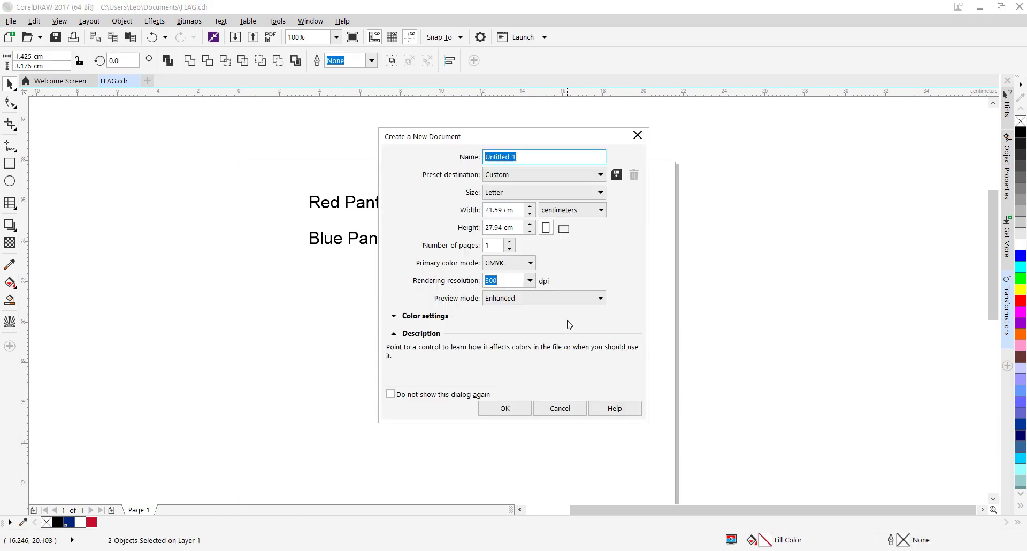
pyautogui.click(504, 406)
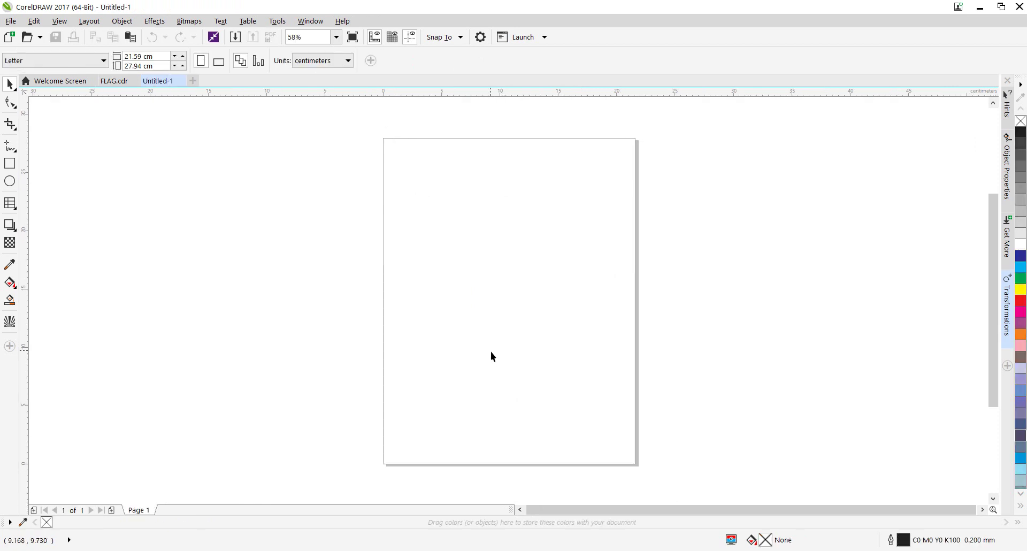
pyautogui.hotkey('ctrl', 'v')
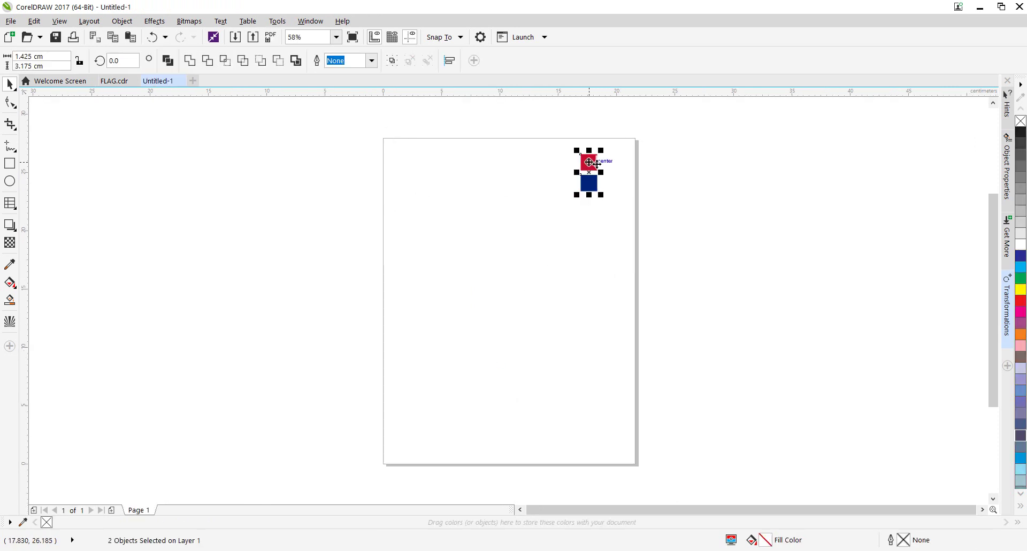
pyautogui.moveTo(593, 163); pyautogui.dragTo(49, 522)
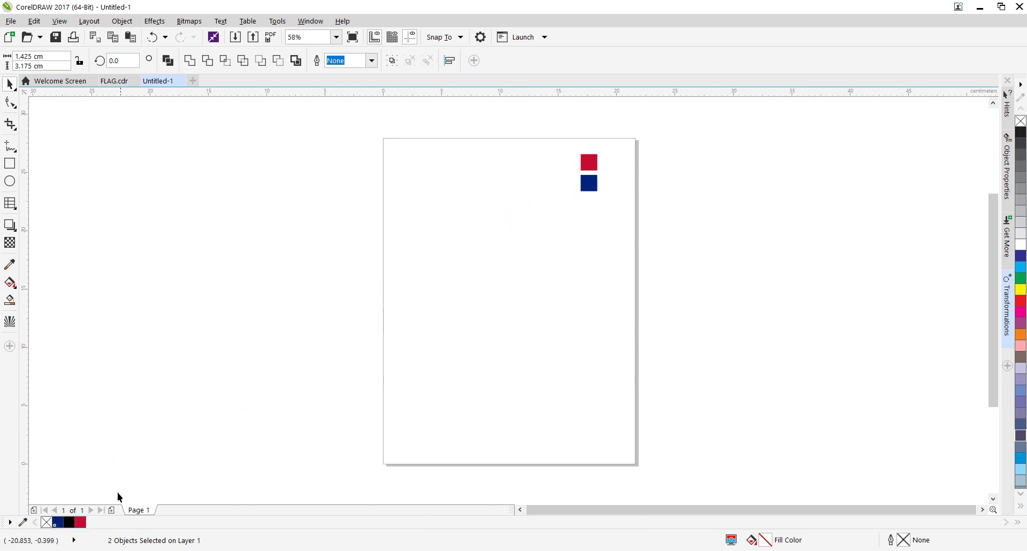
pyautogui.click(557, 227)
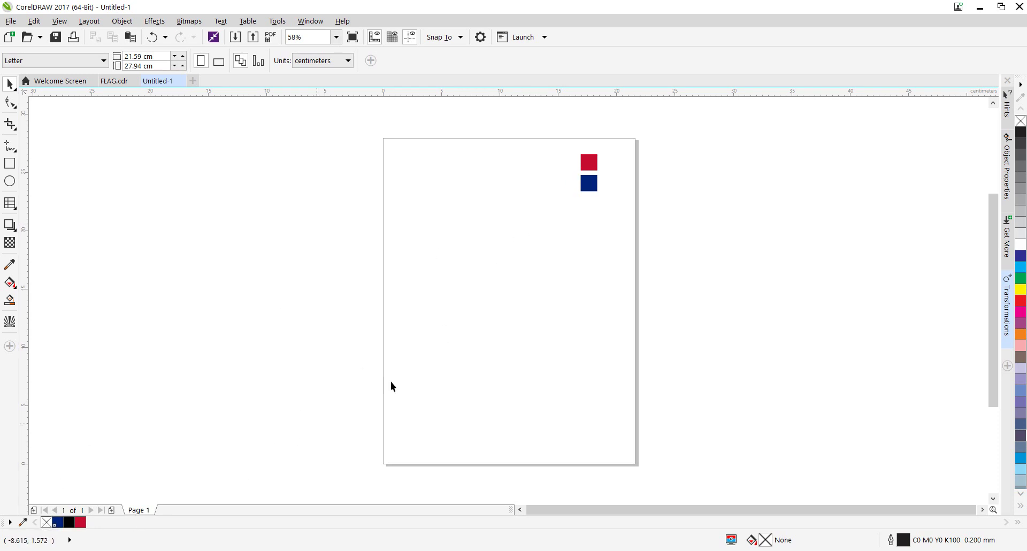
# - Delete both swatches from the new page and zoom in to 125%
pyautogui.moveTo(572, 143); pyautogui.dragTo(662, 289)
pyautogui.press('Delete')
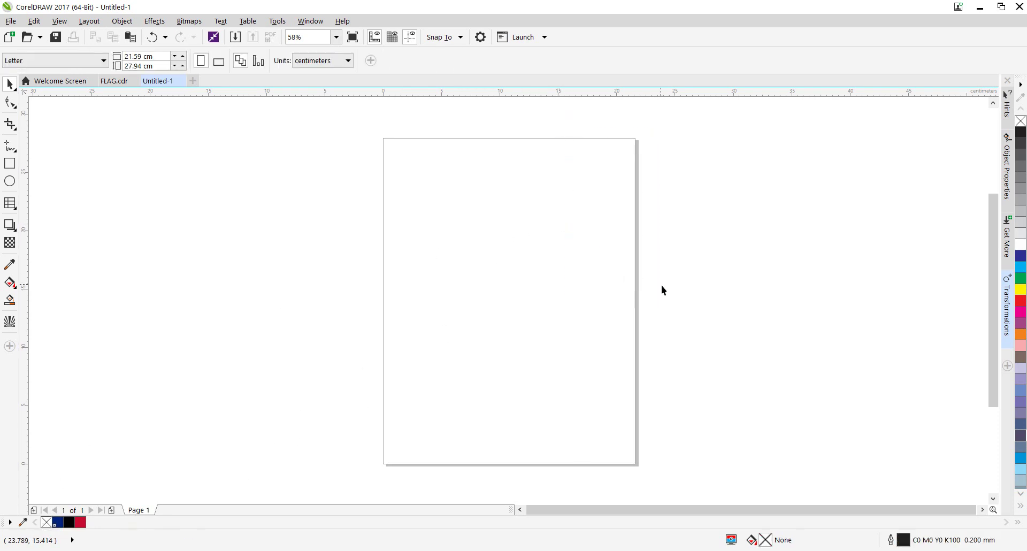
pyautogui.scroll(2, 485, 271)
pyautogui.moveTo(485, 271); pyautogui.dragTo(396, 274)
# - Draw an unfilled 7.408 × 7.408 cm square and turn on Snap To Objects
pyautogui.click(10, 163)
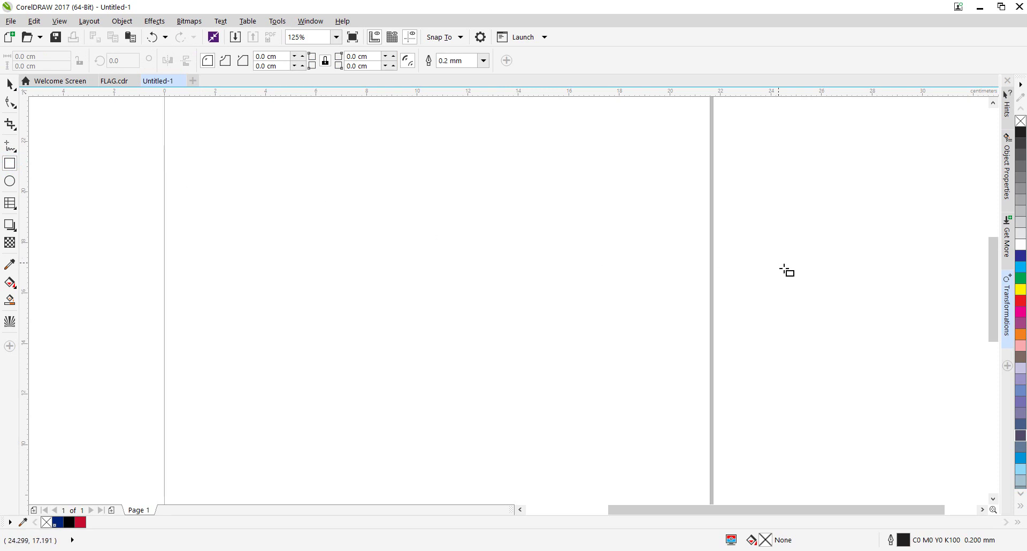
pyautogui.moveTo(219, 178)
pyautogui.mouseDown()
pyautogui.moveTo(408, 392)
pyautogui.moveTo(412, 369)
pyautogui.moveTo(362, 350)
pyautogui.moveTo(351, 327)
pyautogui.moveTo(399, 377)
pyautogui.moveTo(388, 349)
pyautogui.moveTo(405, 371)
pyautogui.moveTo(360, 311)
pyautogui.moveTo(400, 360)
pyautogui.moveTo(380, 287)
pyautogui.moveTo(429, 372)
pyautogui.moveTo(409, 354)
pyautogui.mouseUp()
pyautogui.press('space')
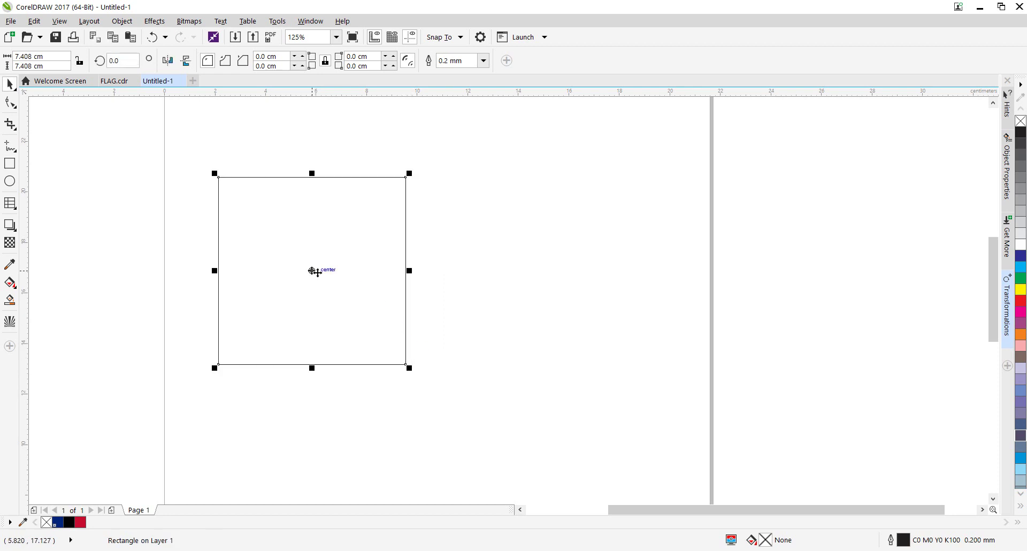
pyautogui.click(315, 269)
pyautogui.click(318, 275)
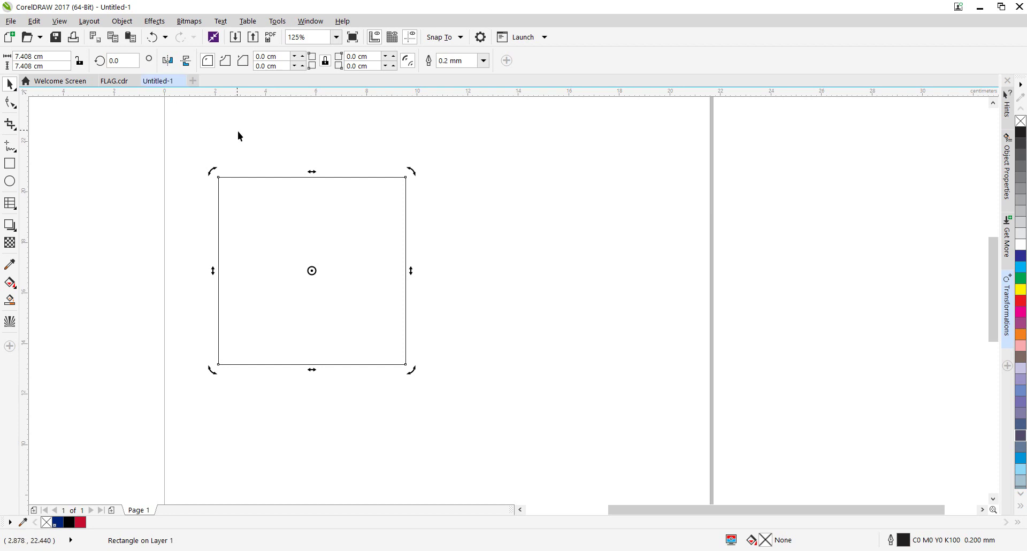
pyautogui.click(59, 21)
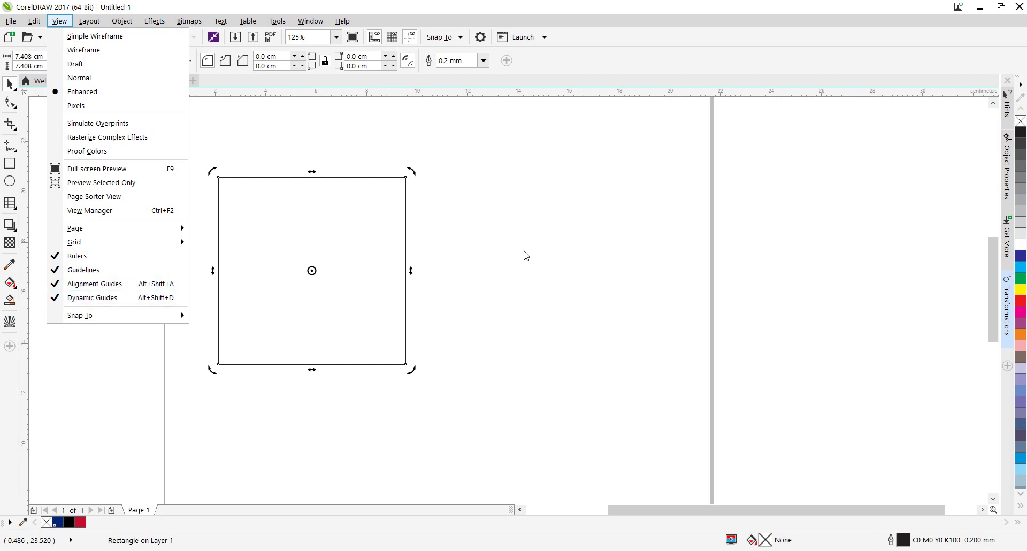
pyautogui.moveTo(142, 319)
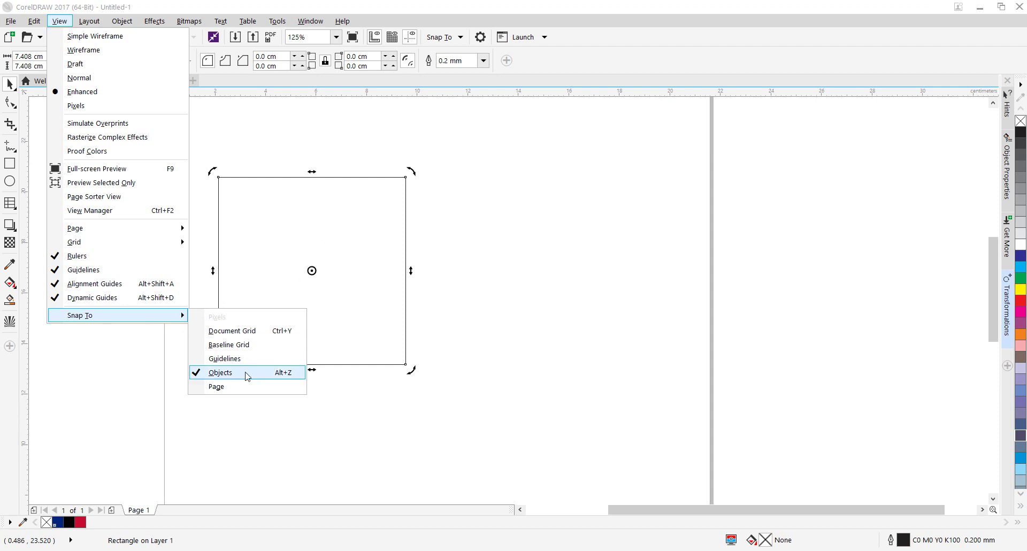
pyautogui.click(487, 277)
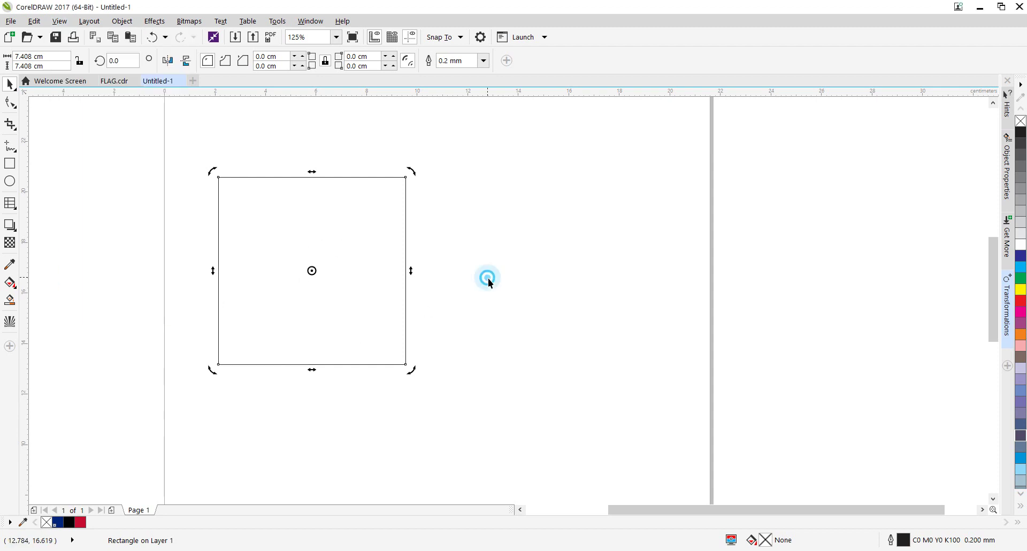
pyautogui.click(354, 252)
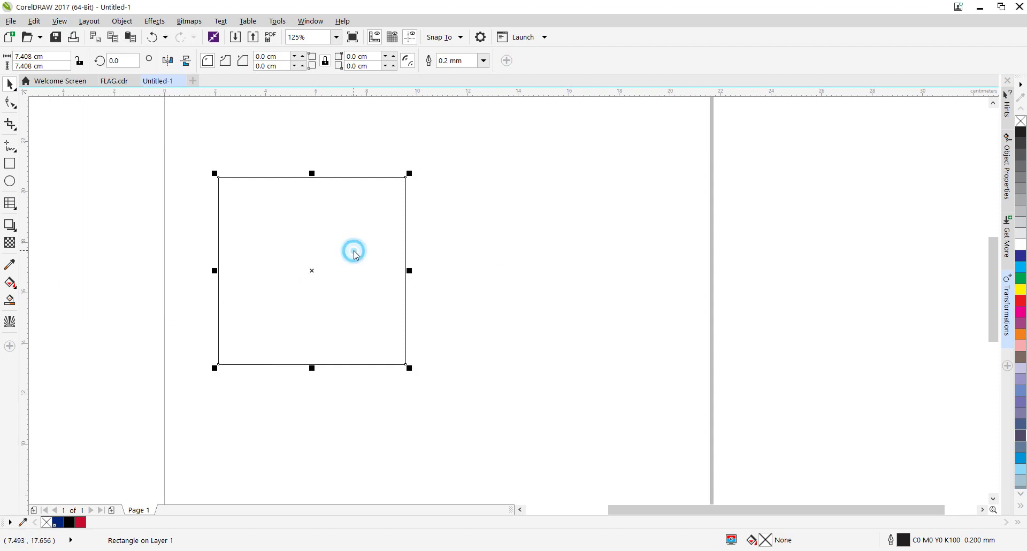
# - Snap a copy against the square's right edge, weld both into a 14.817 × 7.408 cm rectangle, and centre it
pyautogui.click(314, 275)
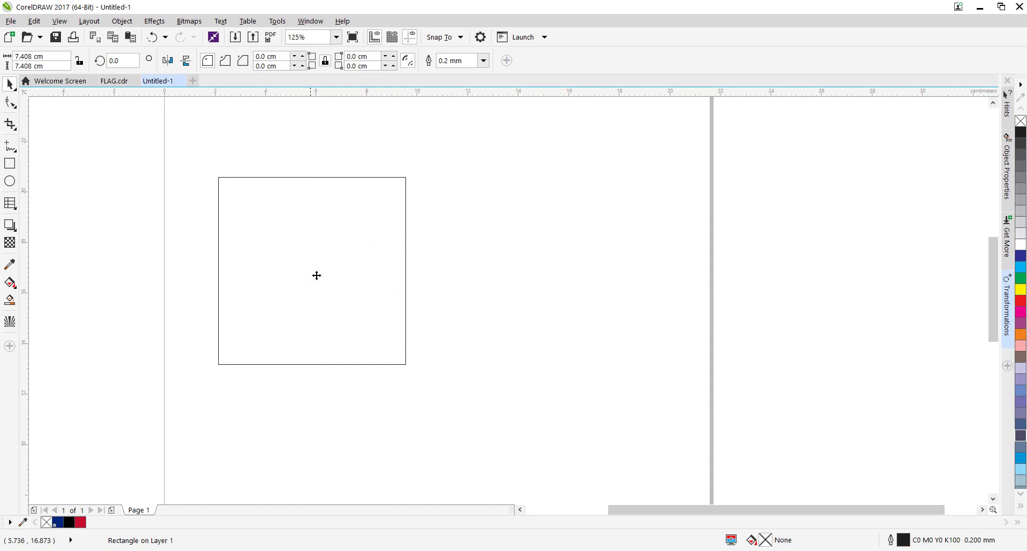
pyautogui.moveTo(315, 276); pyautogui.dragTo(328, 269)
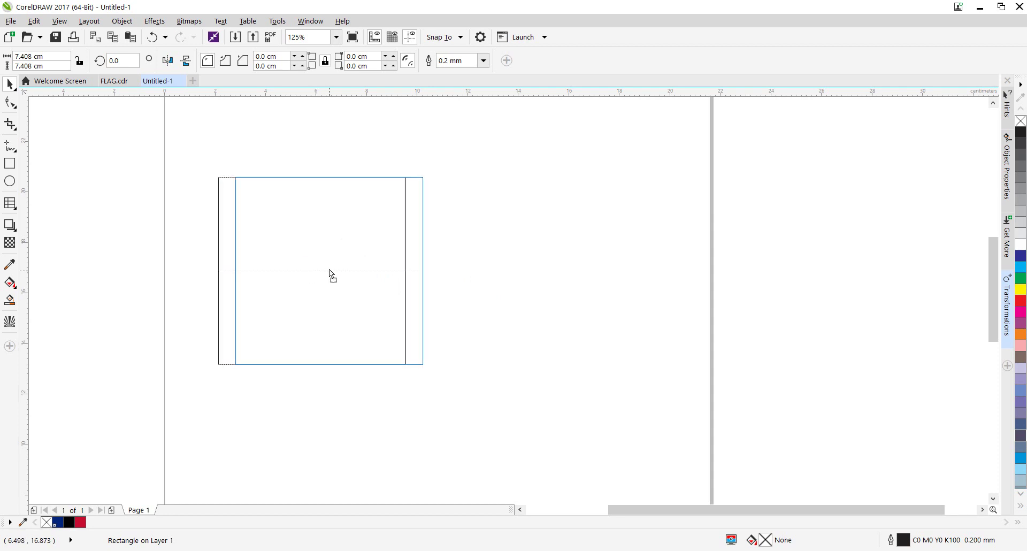
pyautogui.moveTo(329, 269); pyautogui.dragTo(499, 280)
pyautogui.hotkey('ctrl', 'z')
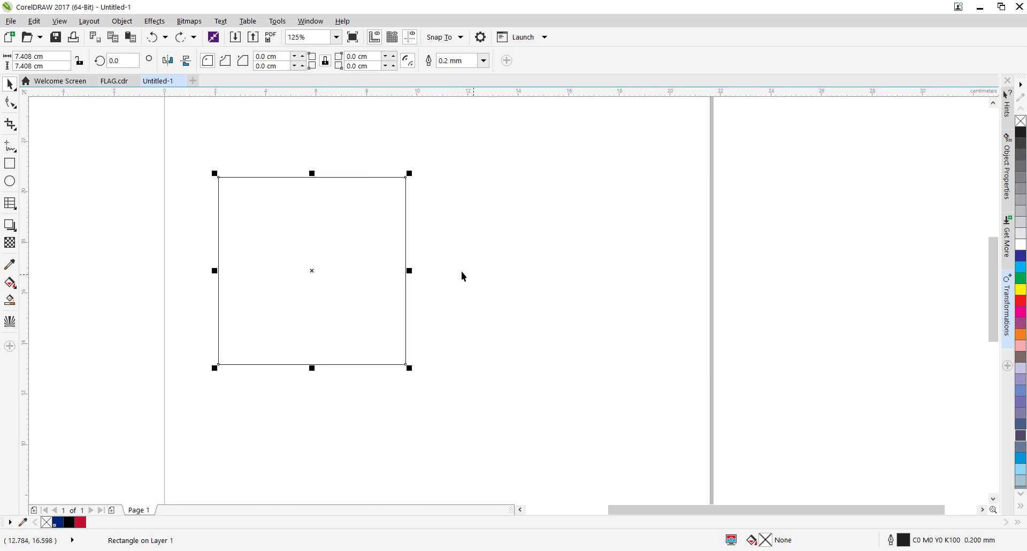
pyautogui.moveTo(312, 271); pyautogui.dragTo(497, 269)
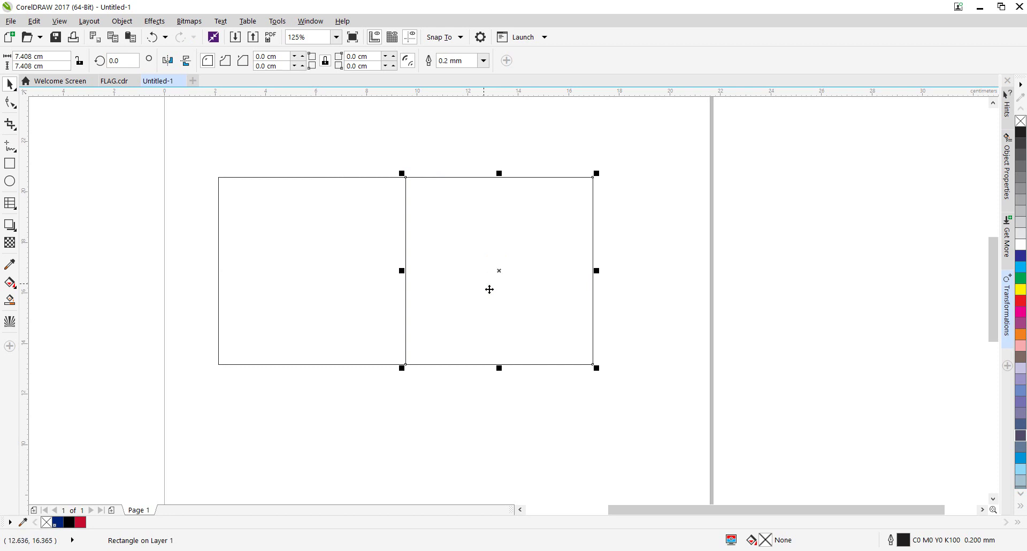
pyautogui.keyDown('shift'); pyautogui.click(346, 277); pyautogui.keyUp('shift')
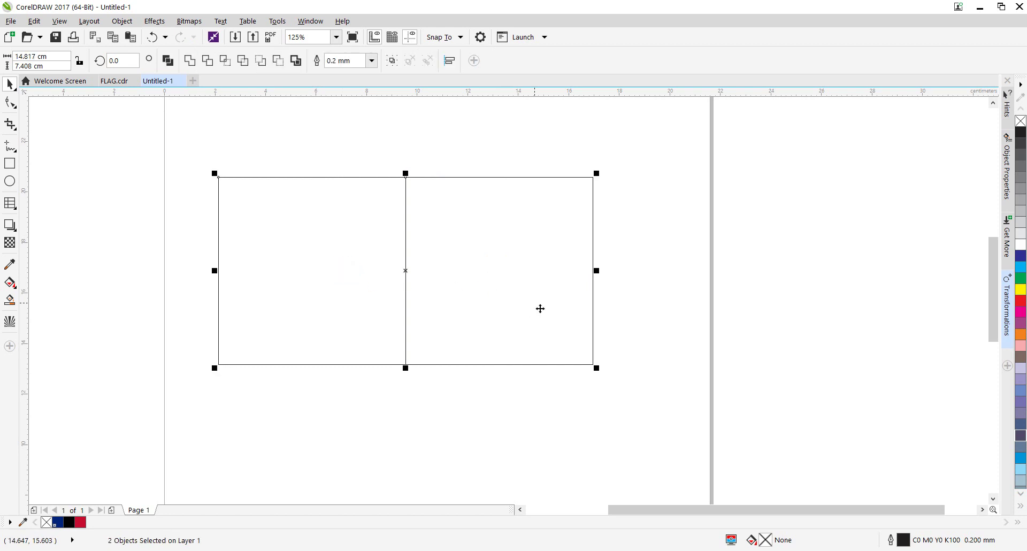
pyautogui.click(197, 62)
pyautogui.press('p')
pyautogui.scroll(-3, 502, 264)
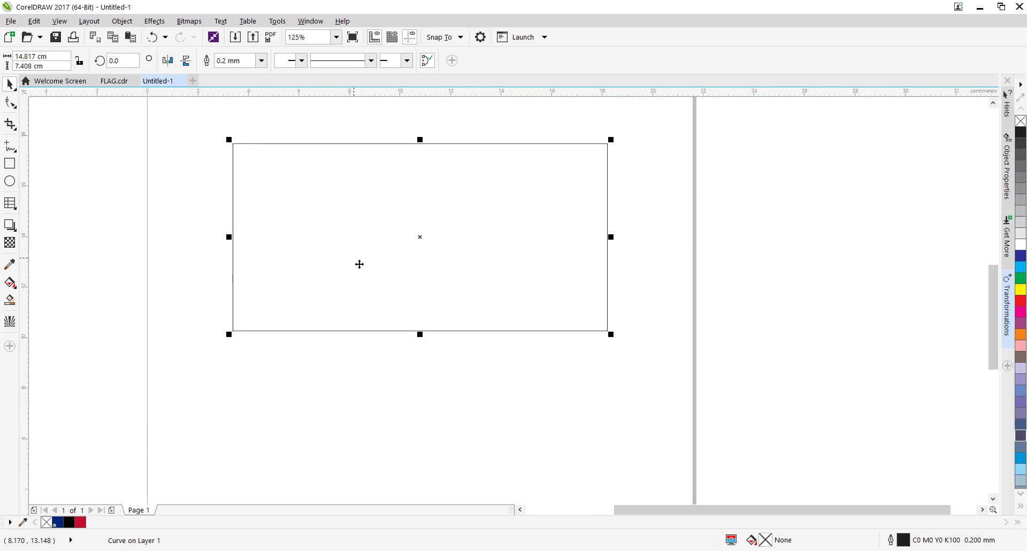
# - Draw a 1-row, 60-column table from the rectangle's top-left corner to its bottom-right corner
pyautogui.click(236, 125)
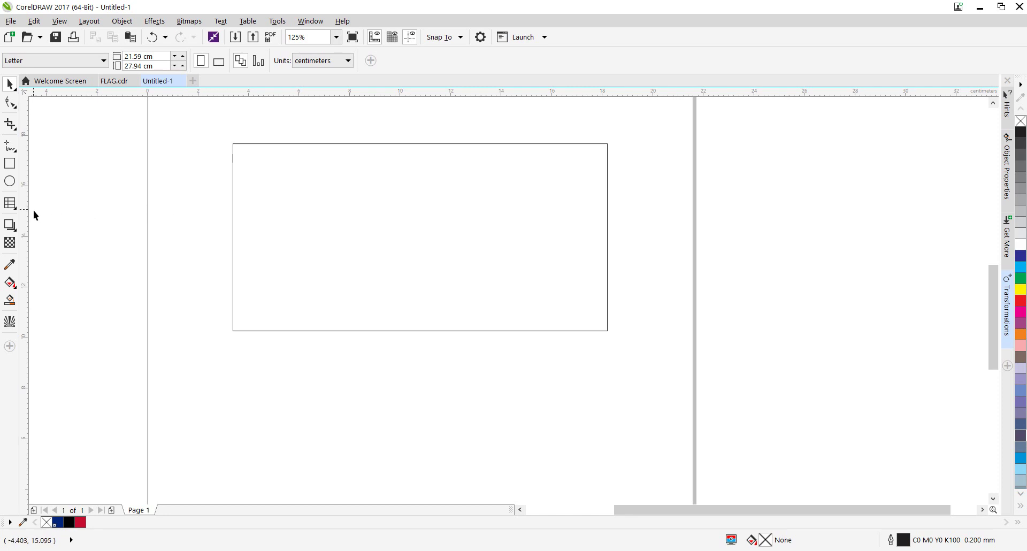
pyautogui.click(10, 203)
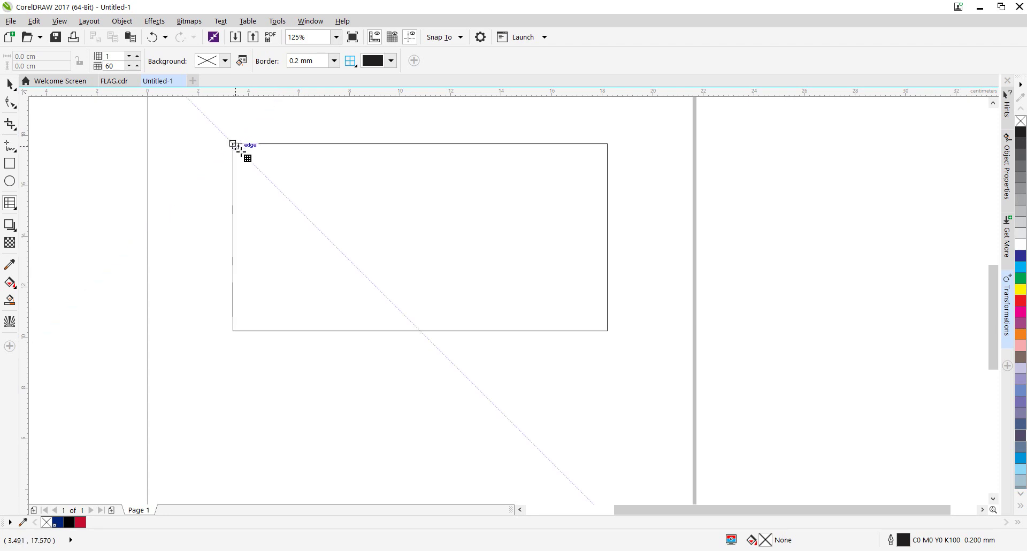
pyautogui.click(233, 145)
pyautogui.moveTo(233, 144); pyautogui.dragTo(609, 331)
pyautogui.press('space')
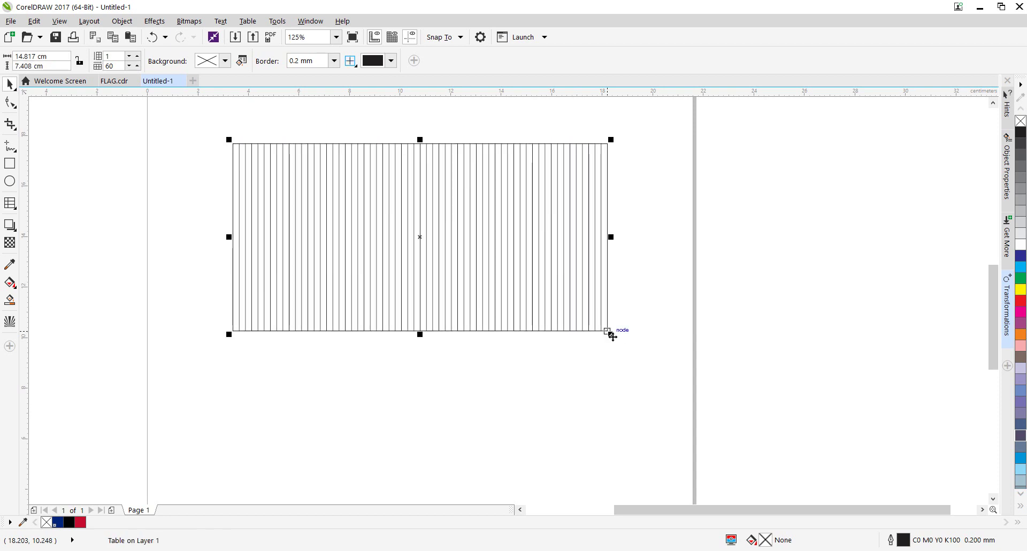
pyautogui.click(411, 360)
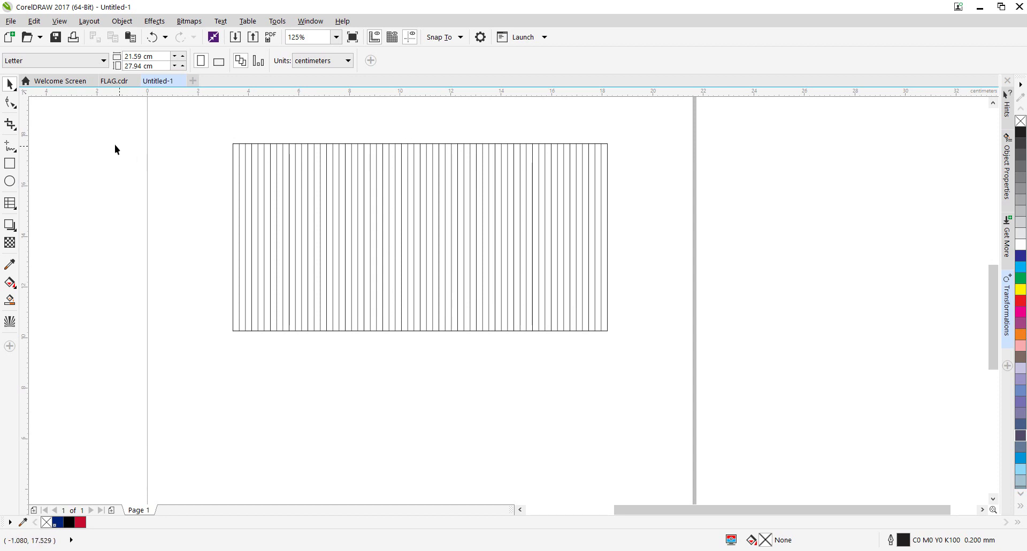
# - Draw a 0.247 × 7.408 cm strip as tall as the flag and move it to the flag's right
pyautogui.click(9, 163)
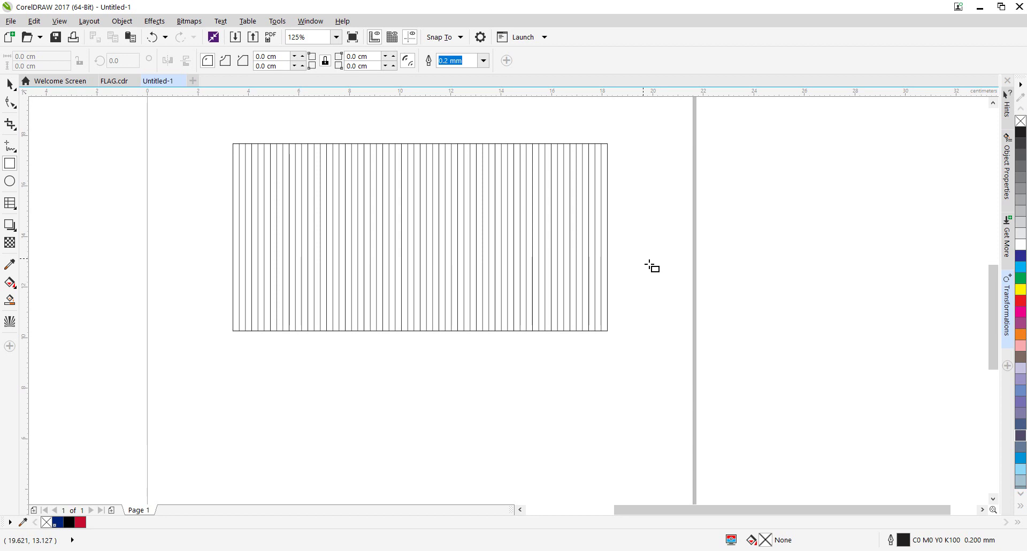
pyautogui.scroll(2, 398, 153)
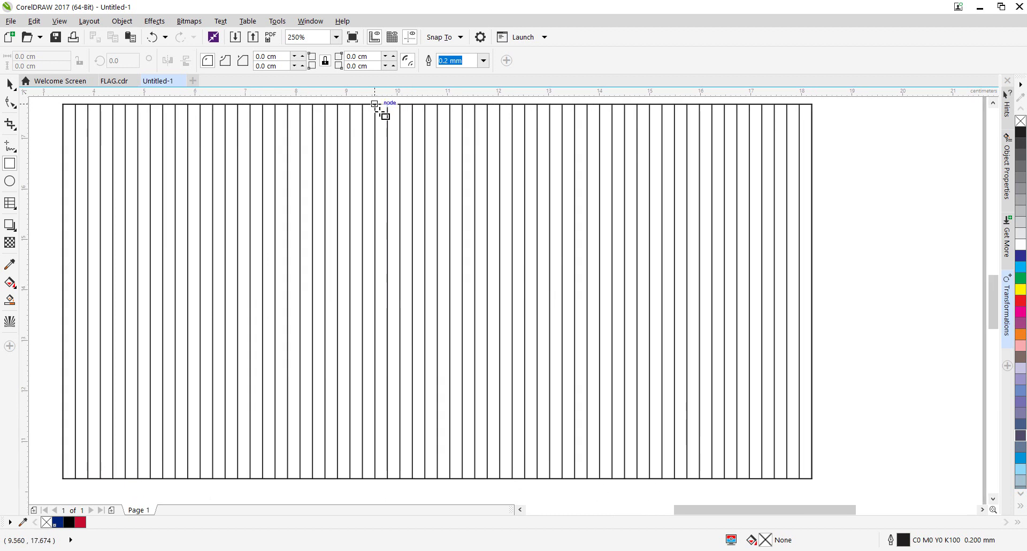
pyautogui.moveTo(374, 104); pyautogui.dragTo(387, 477)
pyautogui.press('space')
pyautogui.moveTo(387, 293); pyautogui.dragTo(865, 290)
# - Place a duplicate of the thin strip below the flag
pyautogui.click(757, 289)
pyautogui.press('Escape')
pyautogui.scroll(-5, 753, 286)
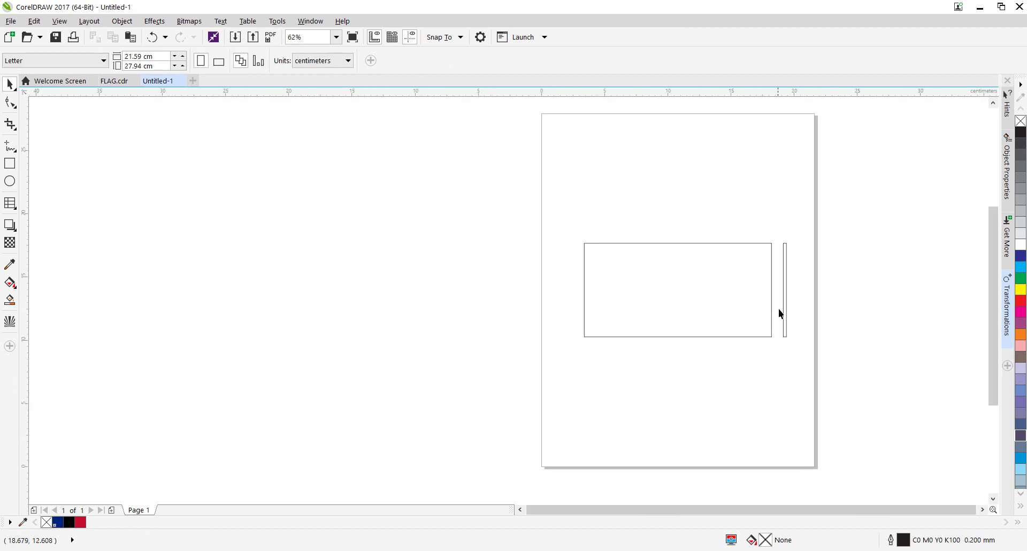
pyautogui.moveTo(786, 308); pyautogui.dragTo(569, 256)
pyautogui.click(568, 257)
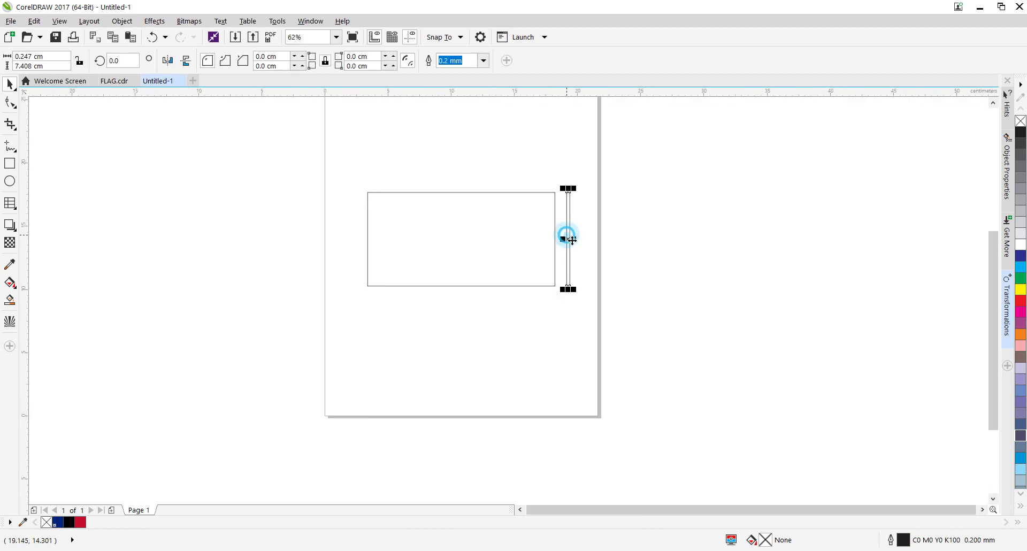
pyautogui.click(447, 233)
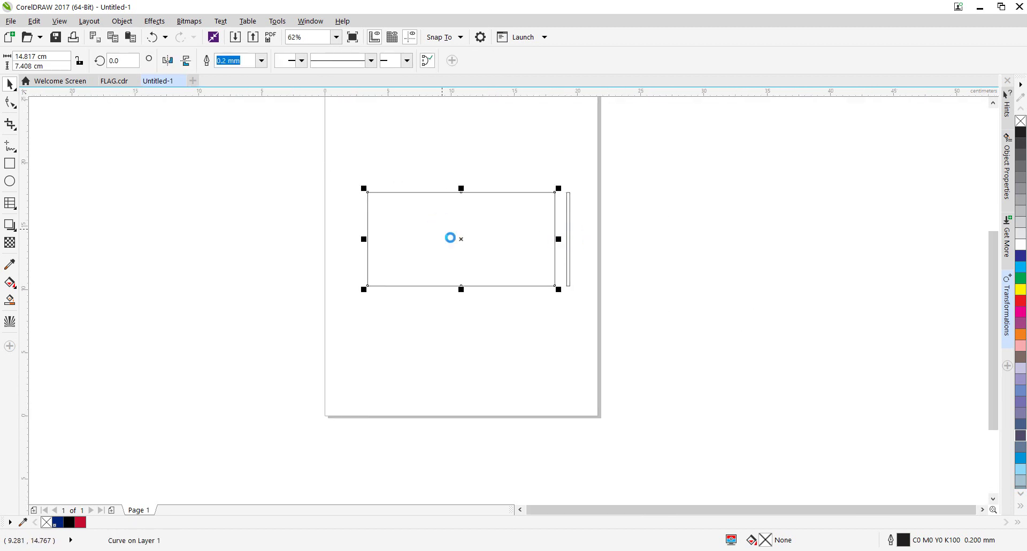
pyautogui.moveTo(570, 227); pyautogui.dragTo(388, 333)
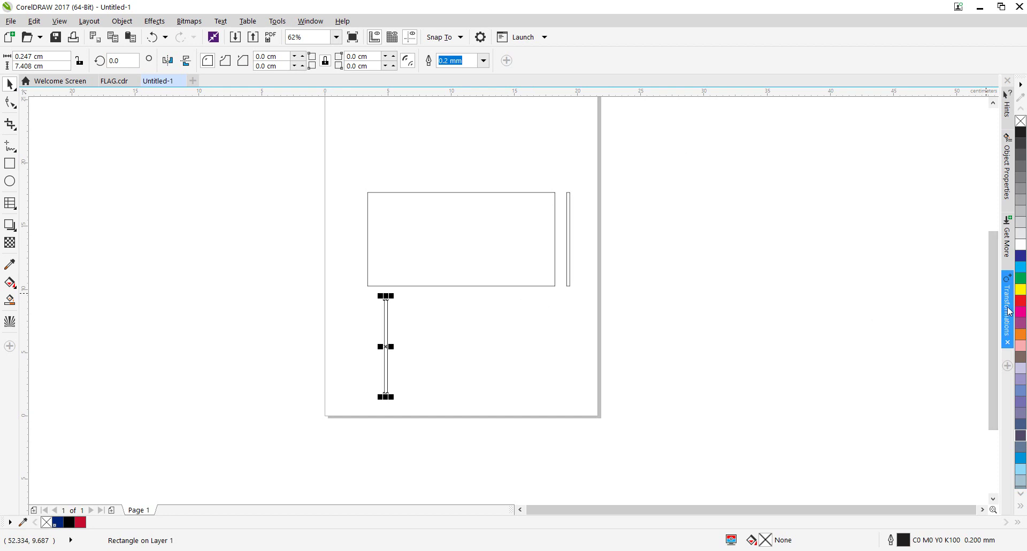
# - Make 9 side-by-side copies of the strip with the Position transformation, using a Middle right anchor
pyautogui.click(308, 23)
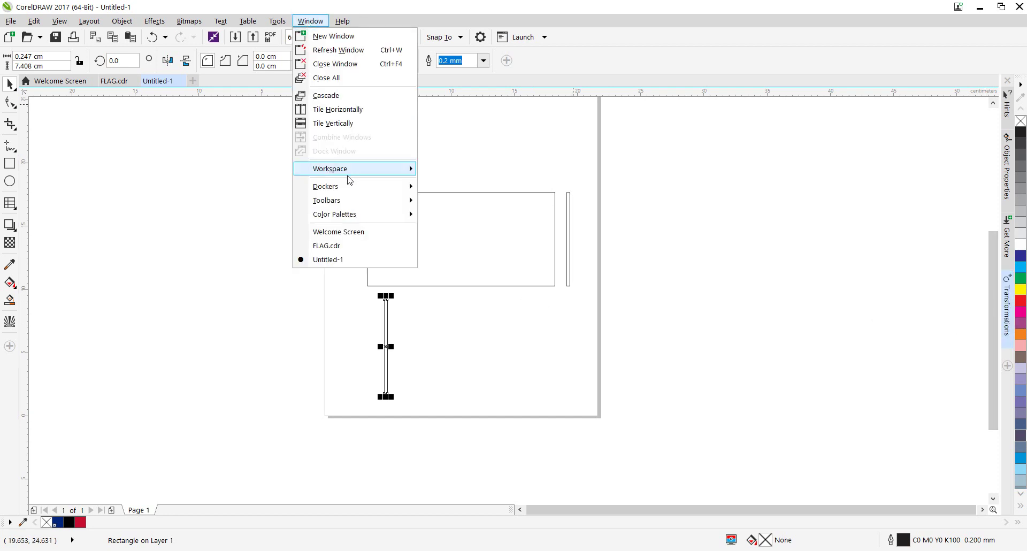
pyautogui.moveTo(351, 185)
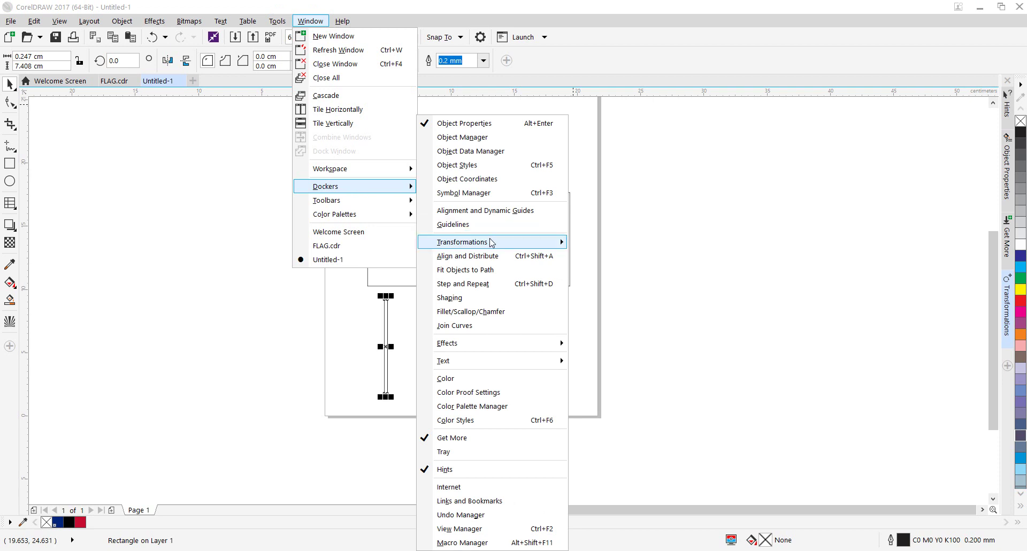
pyautogui.moveTo(489, 242)
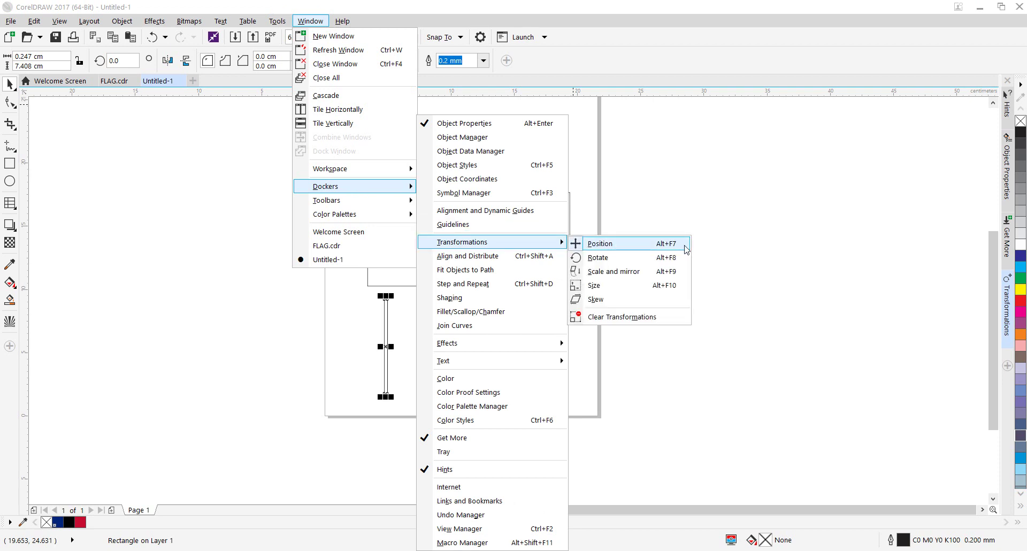
pyautogui.click(731, 253)
pyautogui.click(1013, 307)
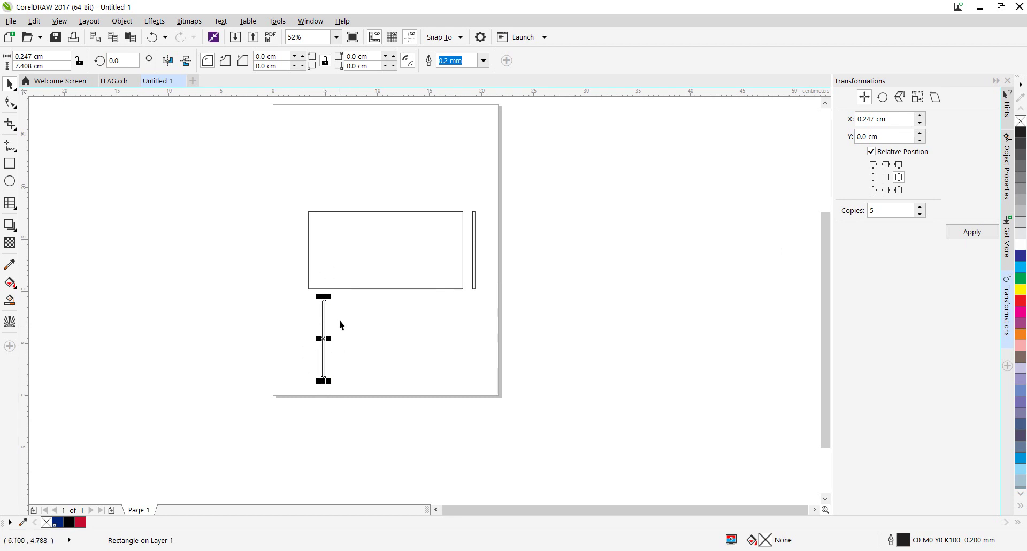
pyautogui.doubleClick(886, 209)
pyautogui.write('9')
pyautogui.click(899, 178)
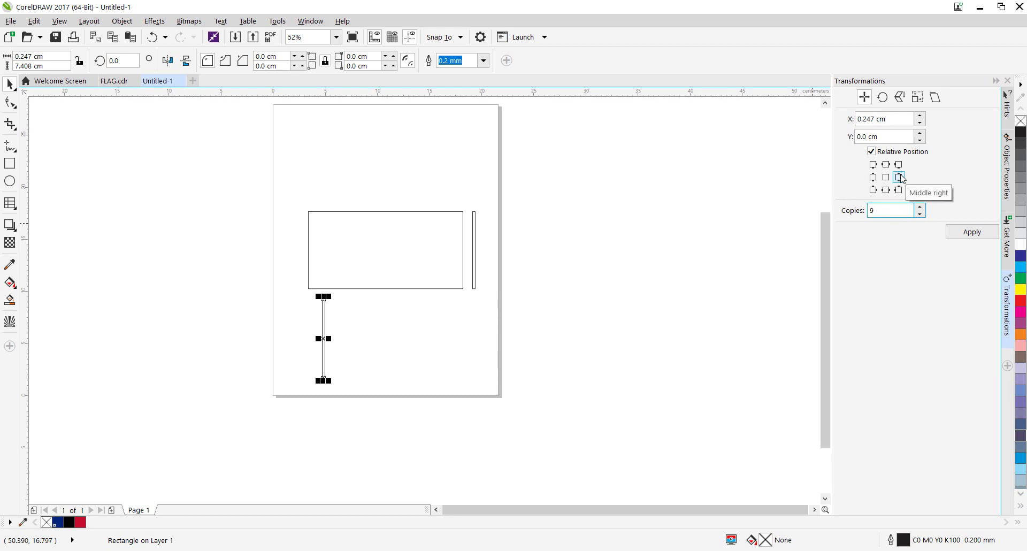
pyautogui.click(972, 231)
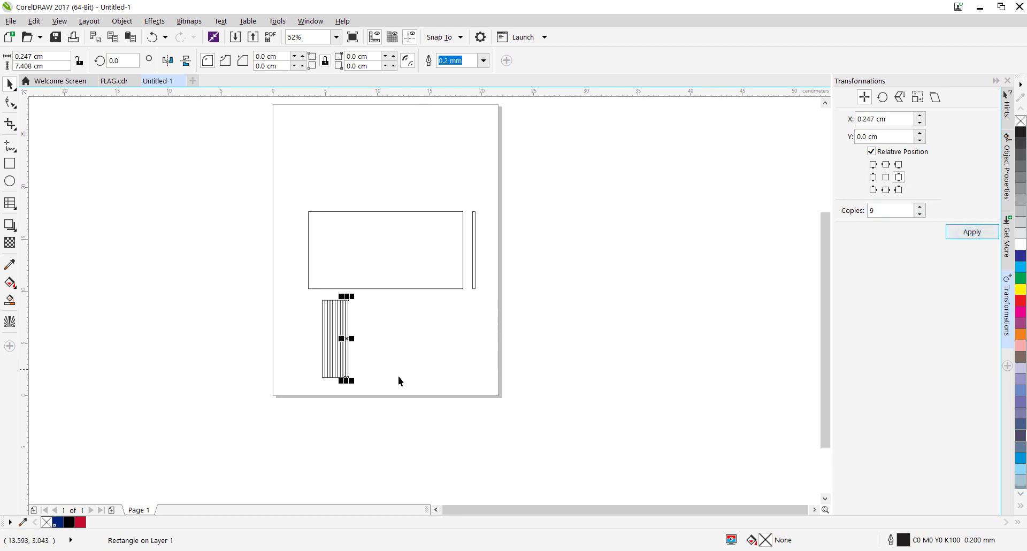
# - Group the ten strips into a 2.47 × 7.408 cm band and centre it on the page
pyautogui.moveTo(376, 398); pyautogui.dragTo(280, 285)
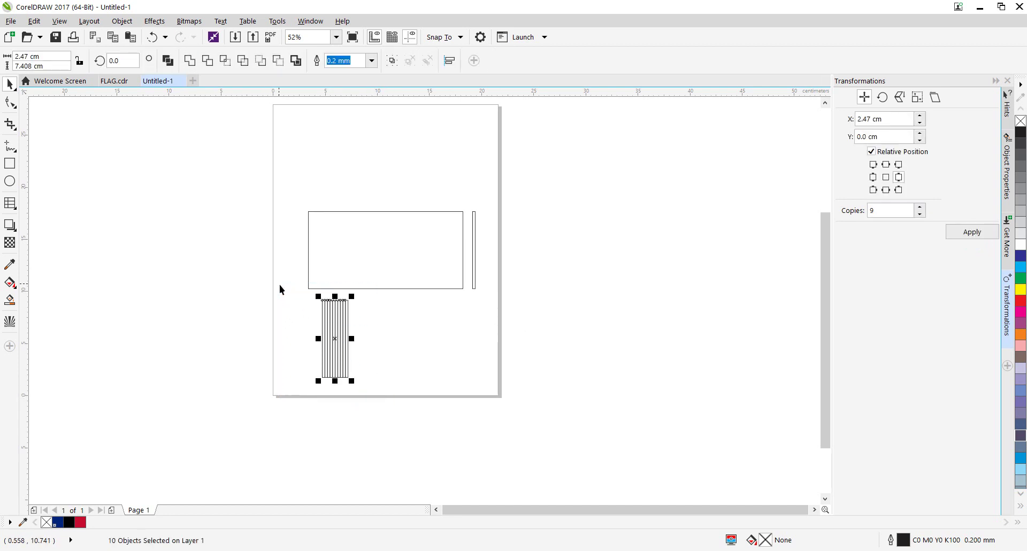
pyautogui.hotkey('ctrl', 'g')
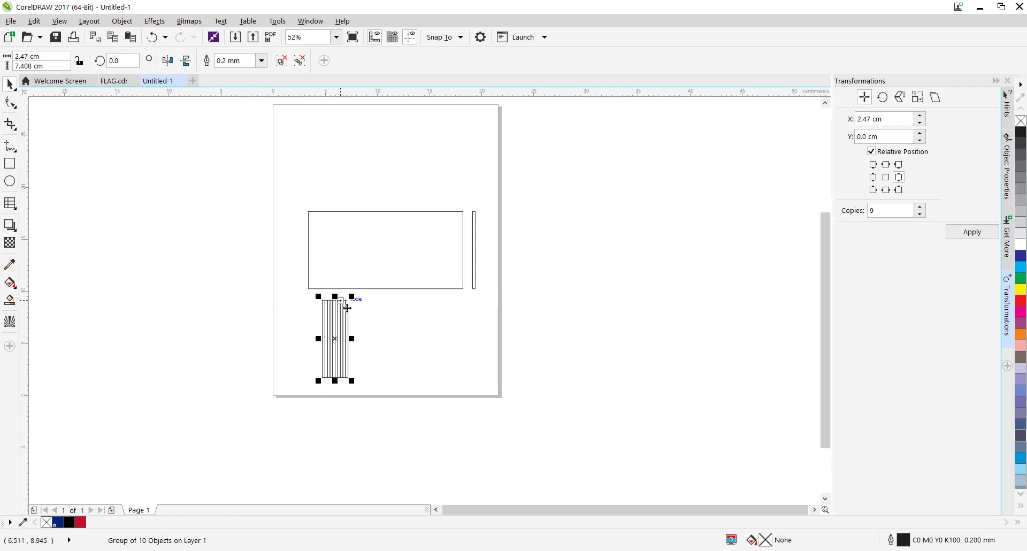
pyautogui.press('p')
pyautogui.scroll(3, 390, 286)
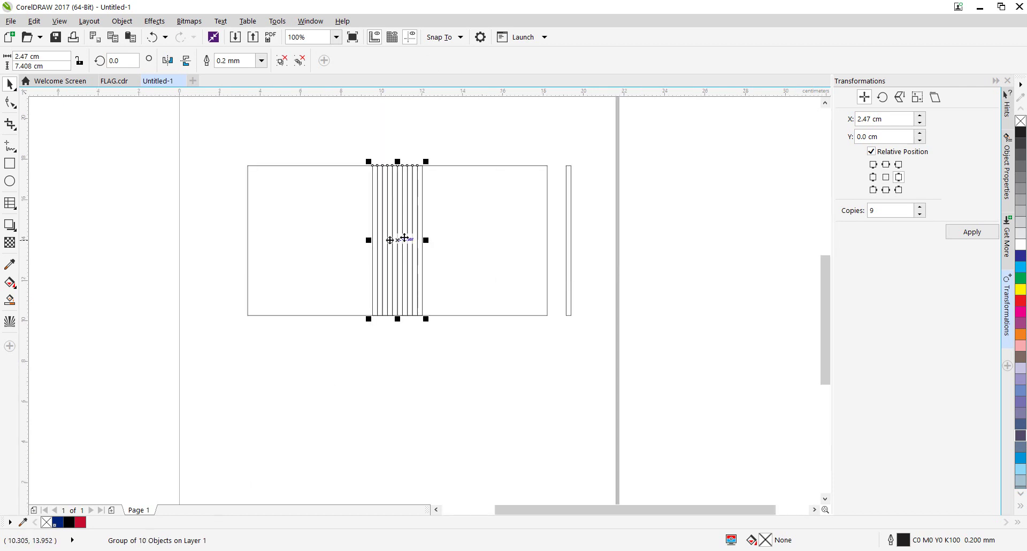
# - Rotate a copy of the strip band 90° and stretch it to 14.817 × 2.47 cm across the flag
pyautogui.click(1005, 81)
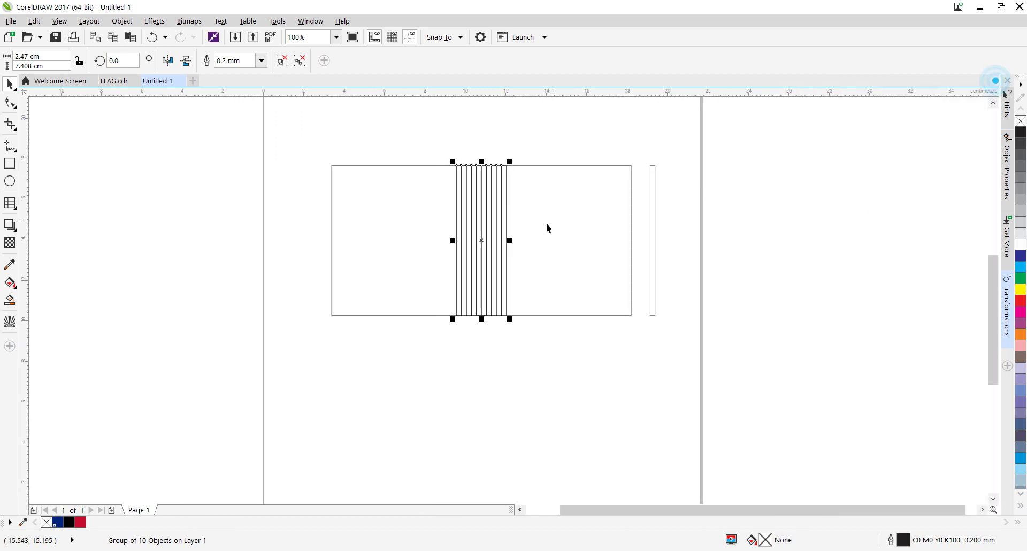
pyautogui.scroll(2, 431, 239)
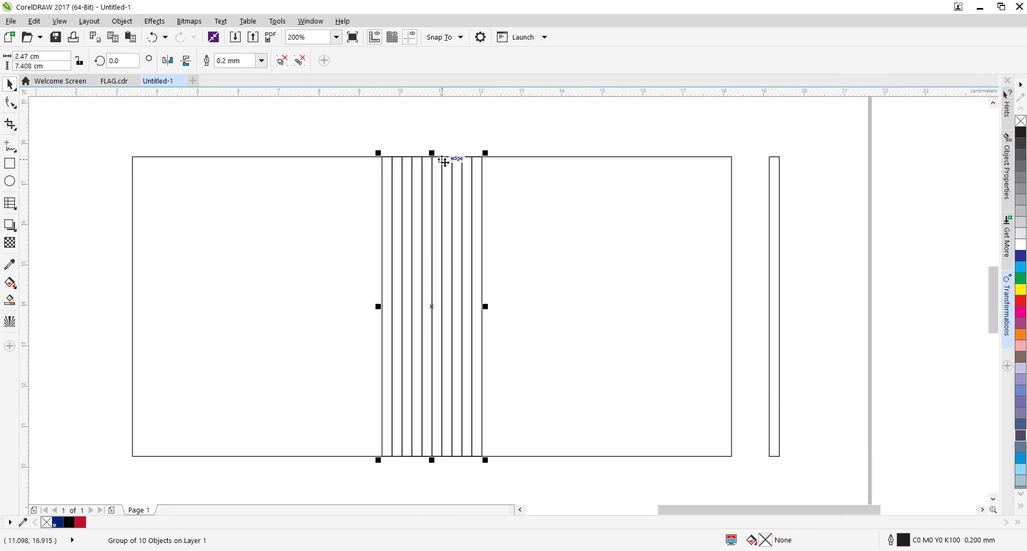
pyautogui.click(434, 307)
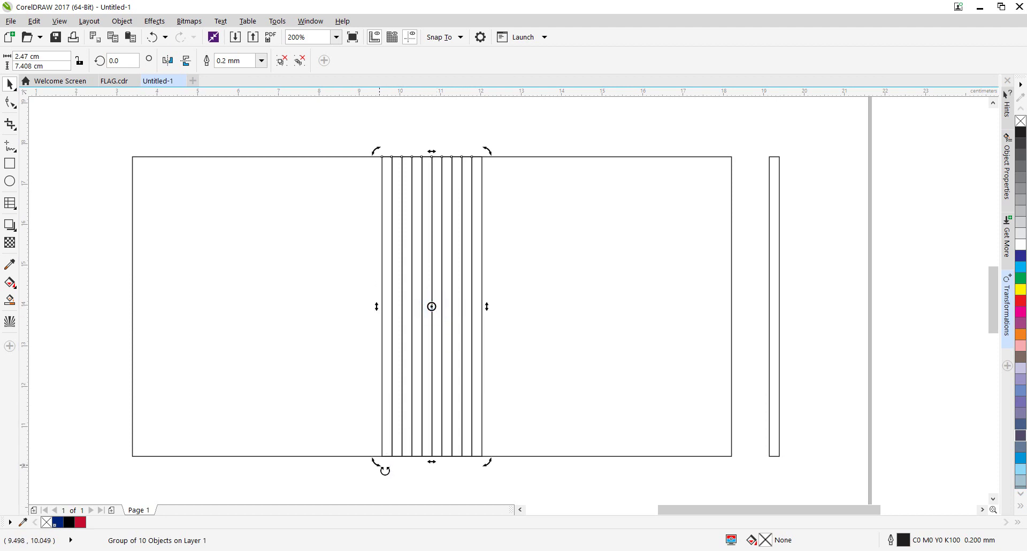
pyautogui.moveTo(385, 470); pyautogui.dragTo(230, 249)
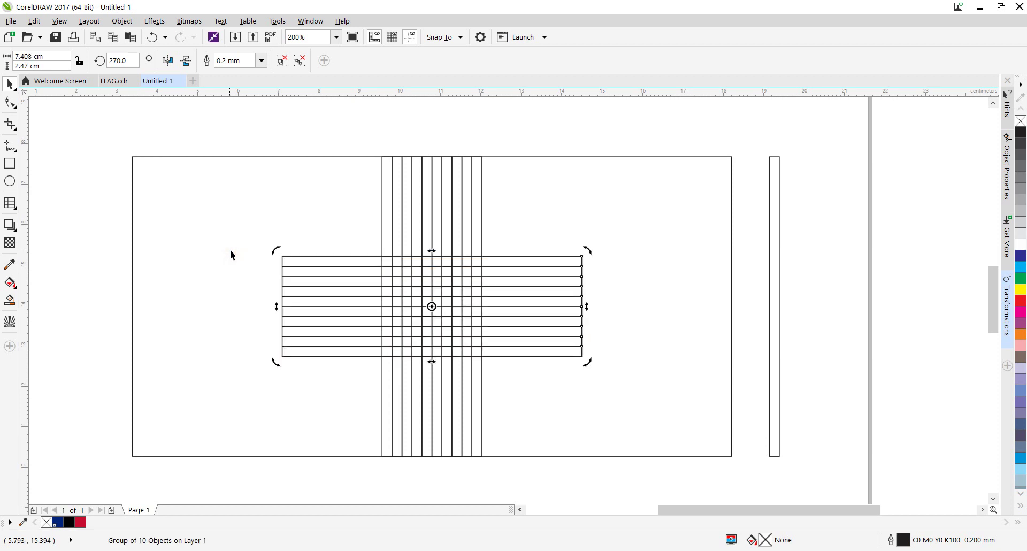
pyautogui.click(300, 296)
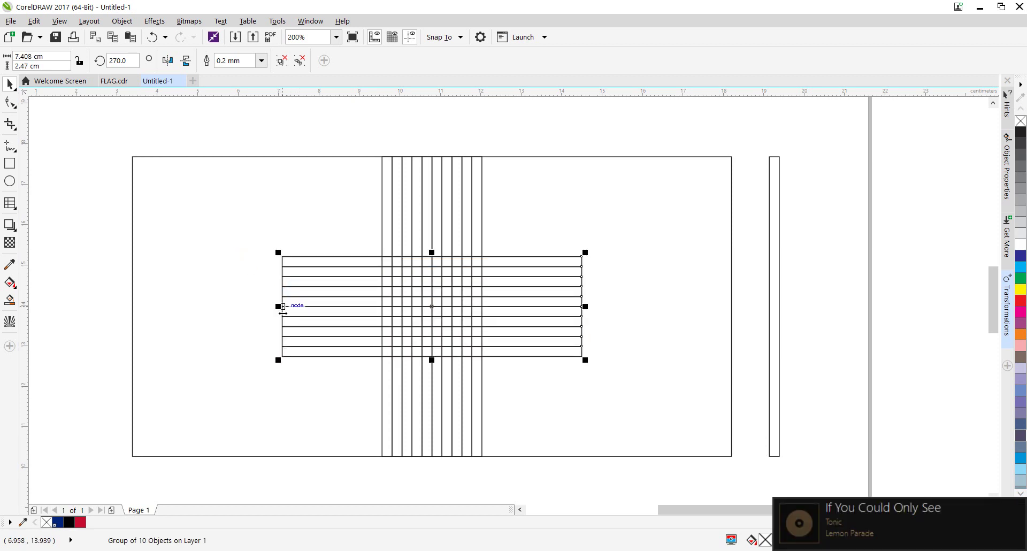
pyautogui.moveTo(282, 309); pyautogui.dragTo(128, 303)
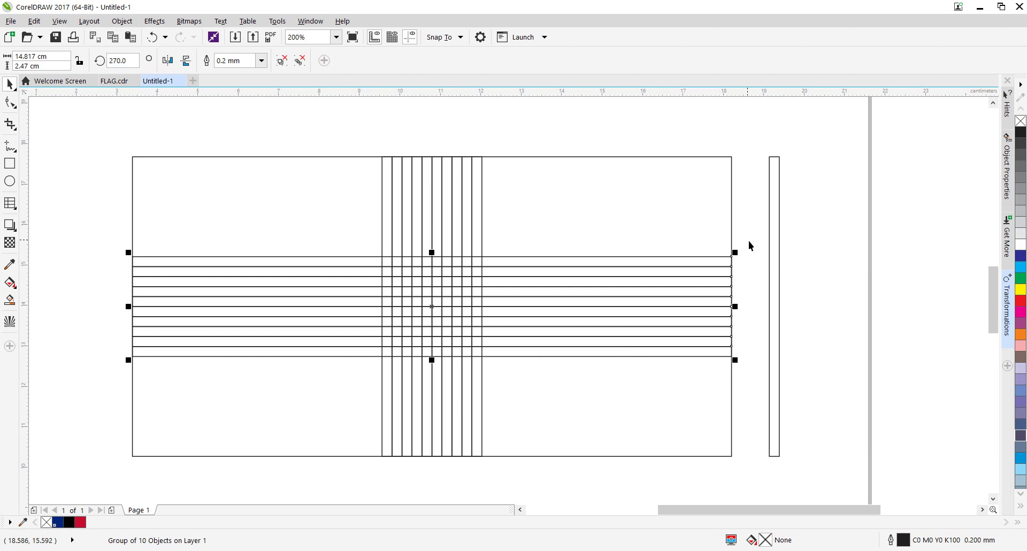
# - Ungroup both striped bands, weld the top pair of horizontal strips into one, and fill it white
pyautogui.keyDown('shift'); pyautogui.click(463, 202); pyautogui.keyUp('shift')
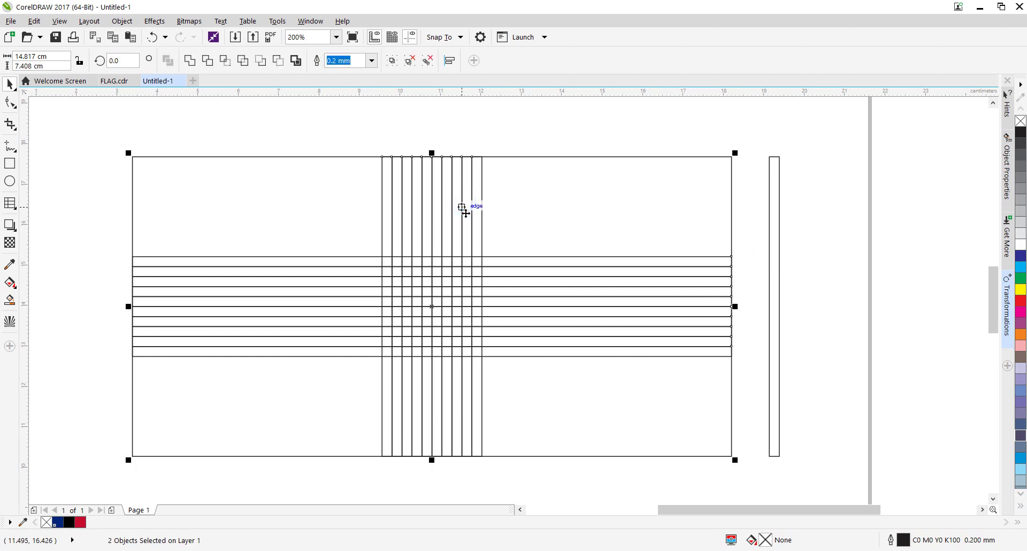
pyautogui.click(409, 63)
pyautogui.click(580, 138)
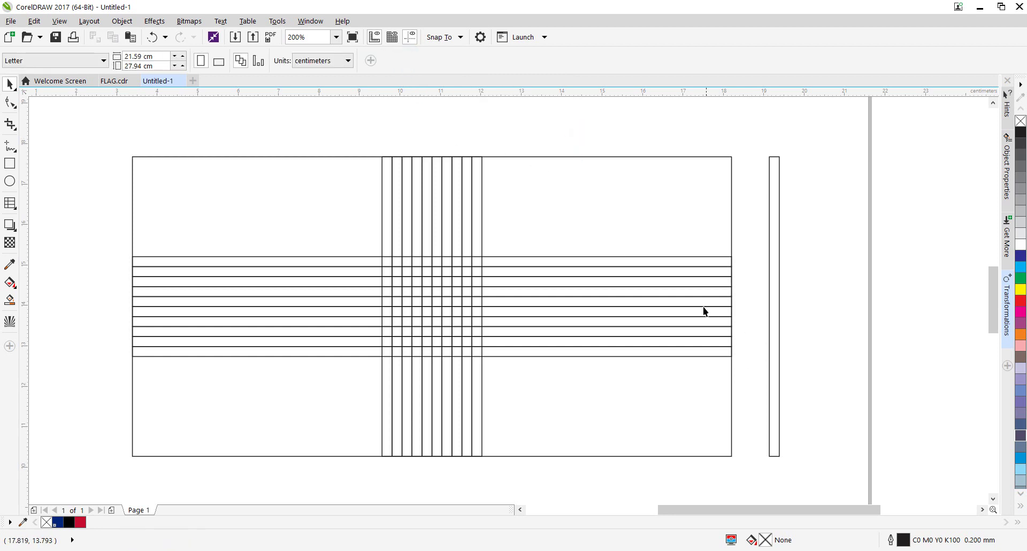
pyautogui.click(675, 259)
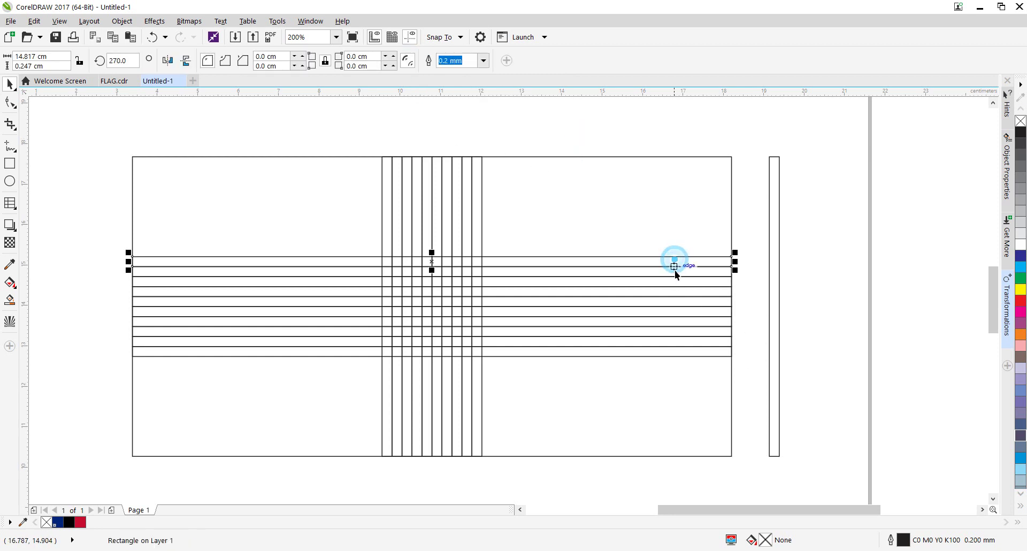
pyautogui.keyDown('shift'); pyautogui.click(672, 273); pyautogui.keyUp('shift')
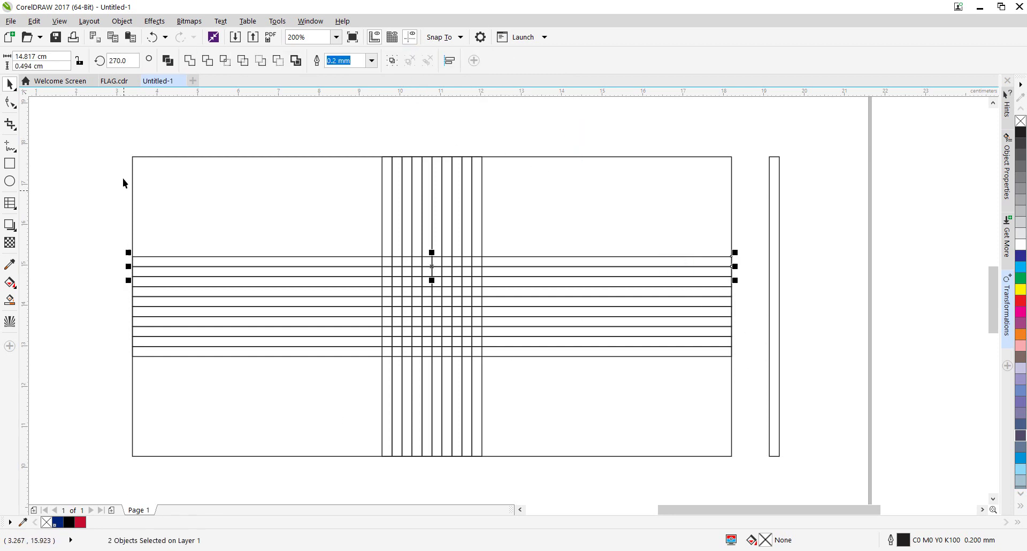
pyautogui.click(190, 61)
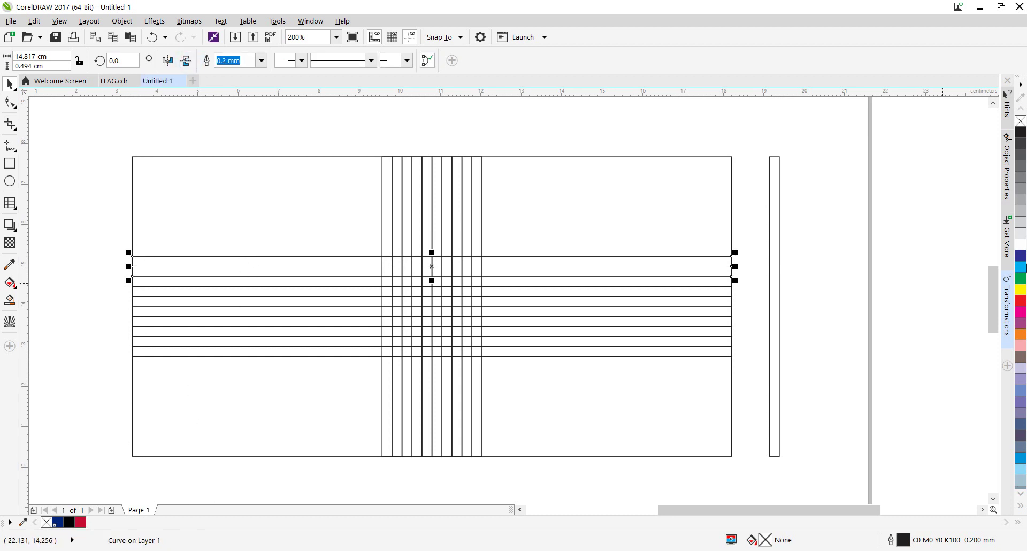
pyautogui.click(1021, 249)
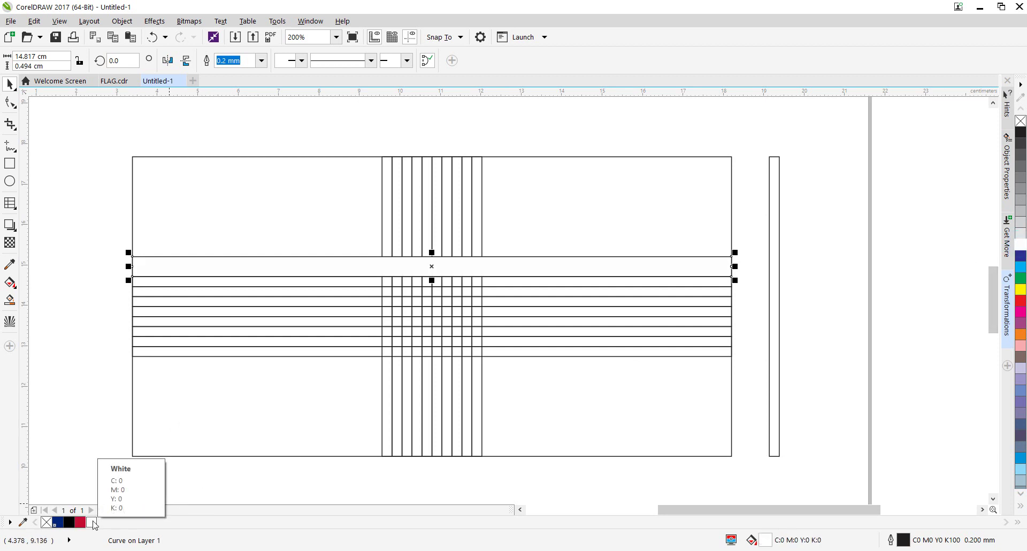
# - Weld the lower horizontal pair and the right upright pair into single strips and fill them white
pyautogui.click(620, 351)
pyautogui.keyDown('shift'); pyautogui.click(632, 339); pyautogui.keyUp('shift')
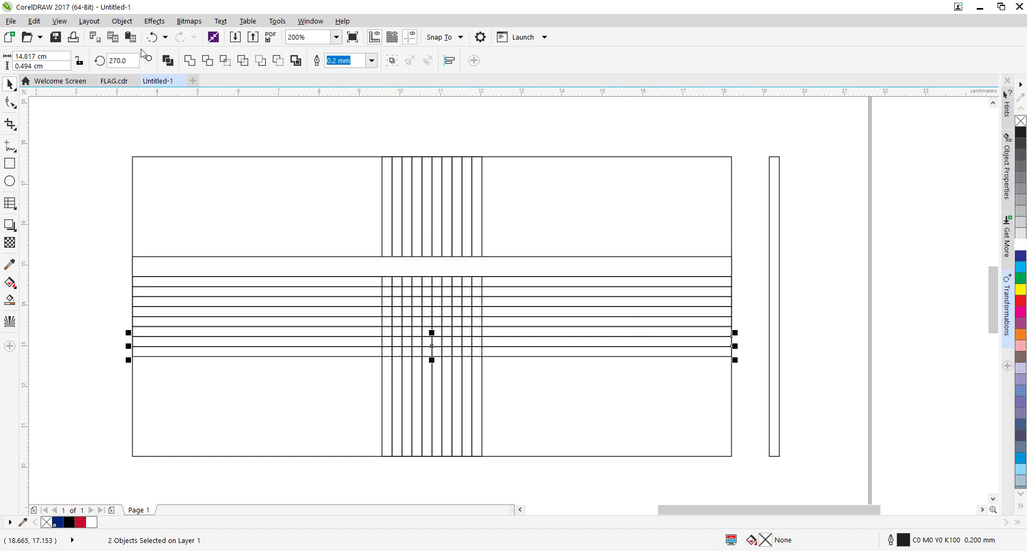
pyautogui.click(189, 60)
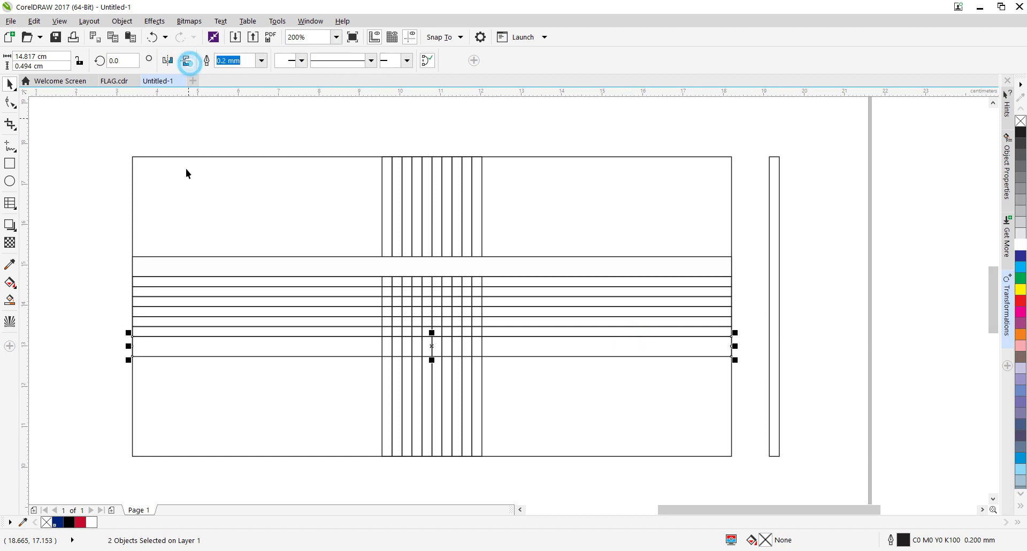
pyautogui.click(92, 522)
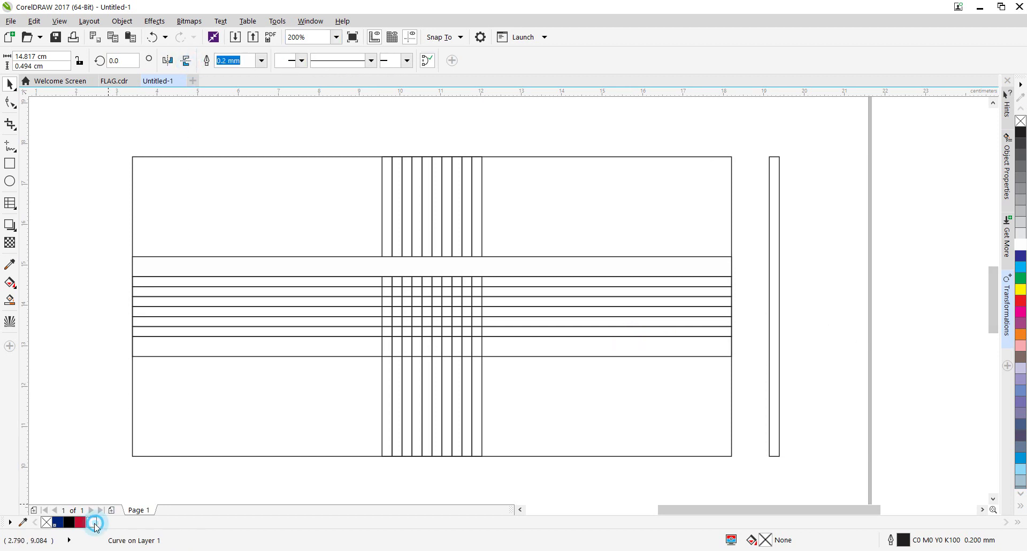
pyautogui.click(480, 173)
pyautogui.keyDown('shift'); pyautogui.click(467, 172); pyautogui.keyUp('shift')
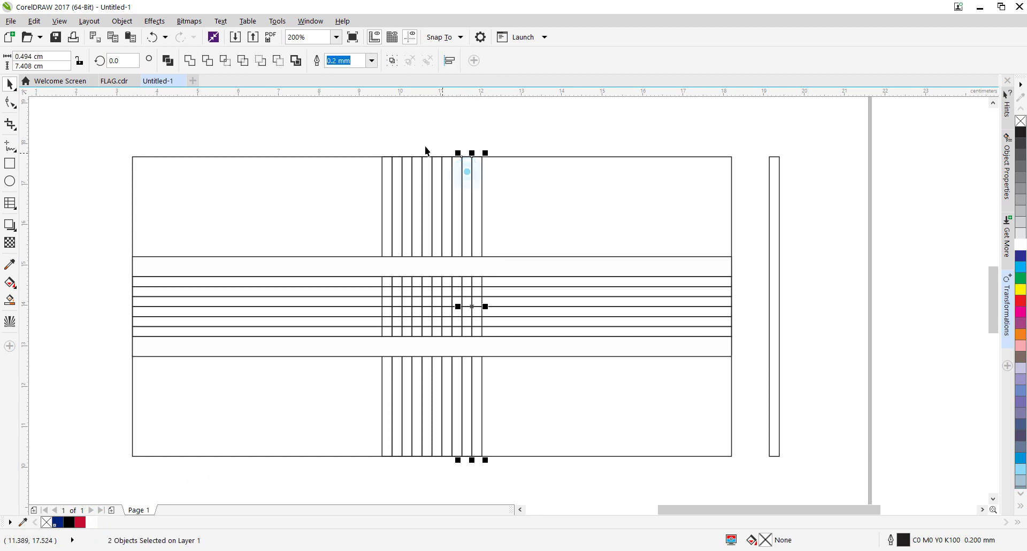
pyautogui.click(189, 60)
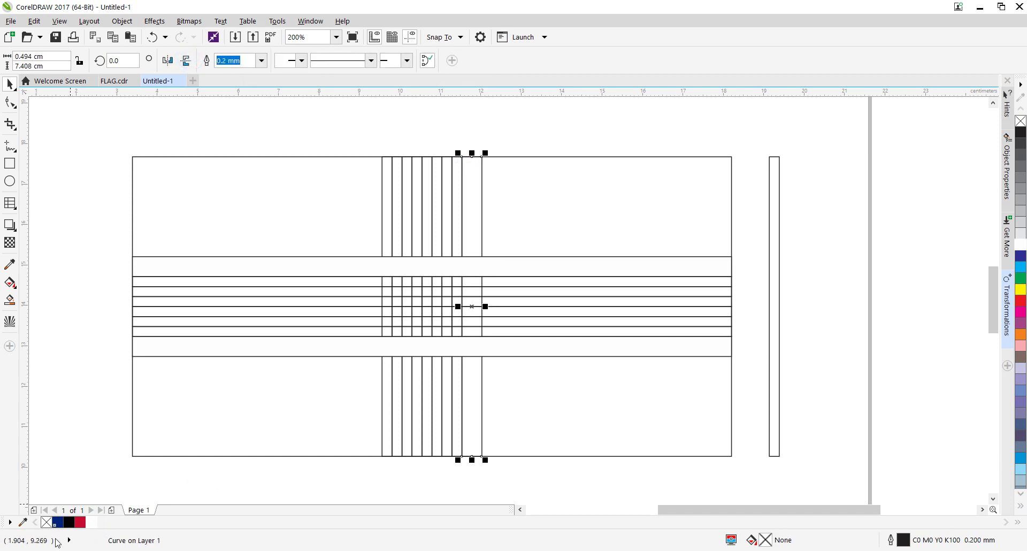
pyautogui.click(92, 522)
# - Weld the pair of strips on the upright bar's left into one strip
pyautogui.click(388, 172)
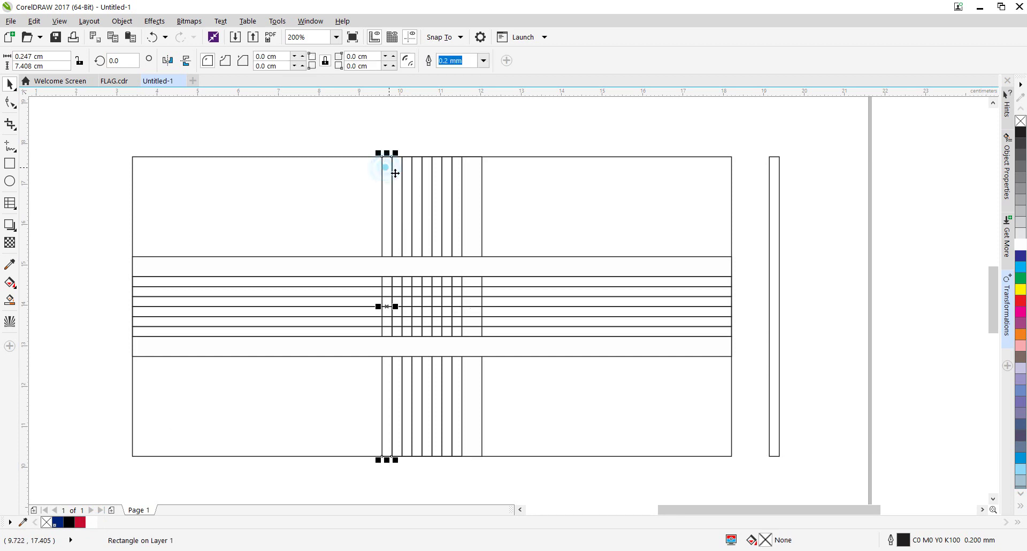
pyautogui.keyDown('shift'); pyautogui.click(396, 168); pyautogui.keyUp('shift')
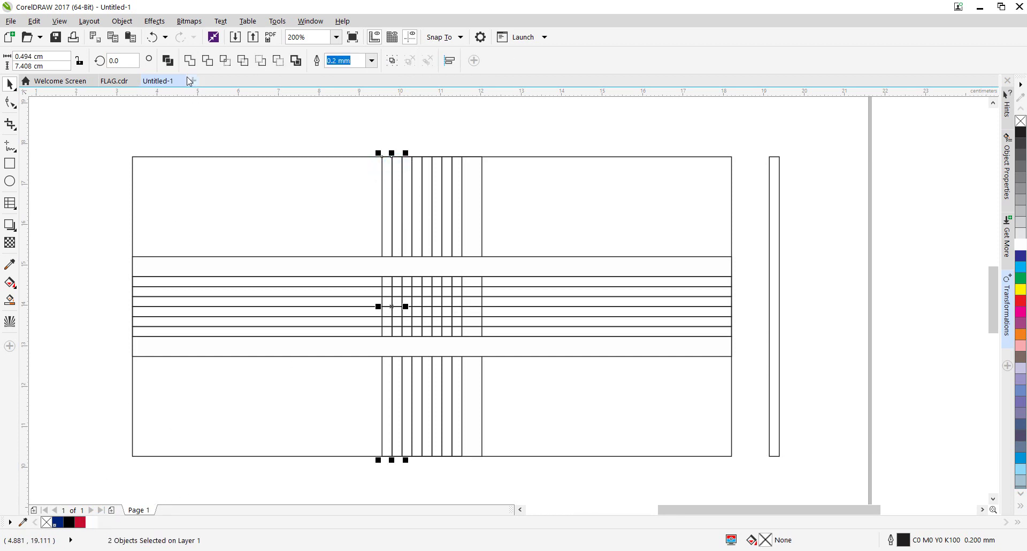
pyautogui.click(189, 60)
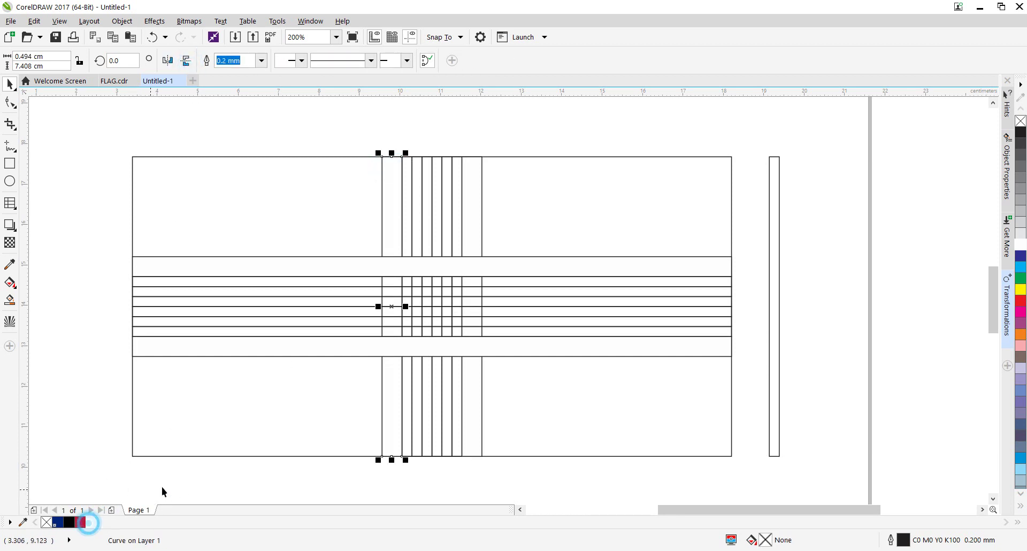
pyautogui.click(539, 482)
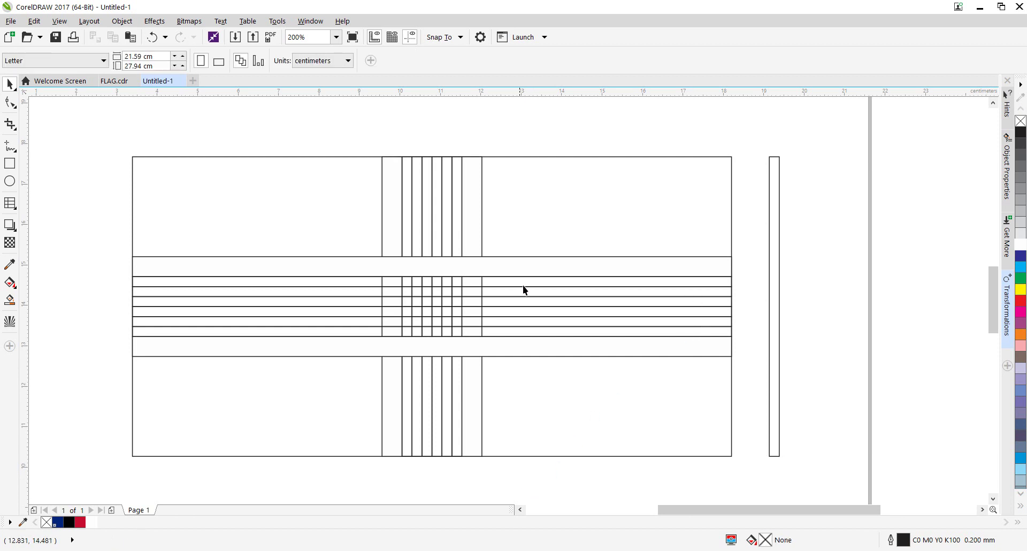
# - Select the six central horizontal strips of the cross together
pyautogui.click(696, 281)
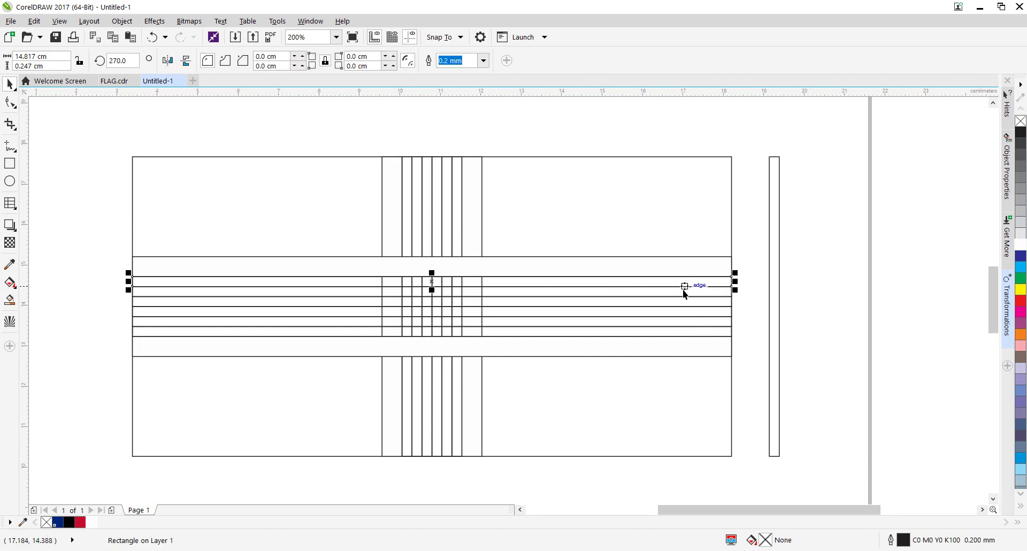
pyautogui.click(680, 288)
pyautogui.click(679, 280)
pyautogui.keyDown('shift'); pyautogui.click(667, 292); pyautogui.keyUp('shift')
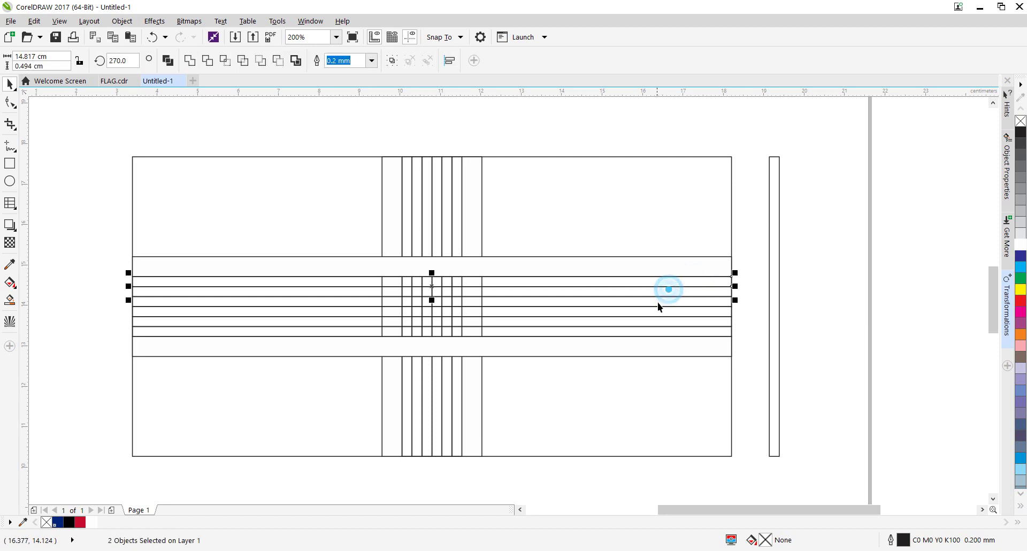
pyautogui.keyDown('shift'); pyautogui.click(644, 304); pyautogui.keyUp('shift')
pyautogui.keyDown('shift'); pyautogui.click(630, 317); pyautogui.keyUp('shift')
pyautogui.keyDown('shift'); pyautogui.click(630, 326); pyautogui.keyUp('shift')
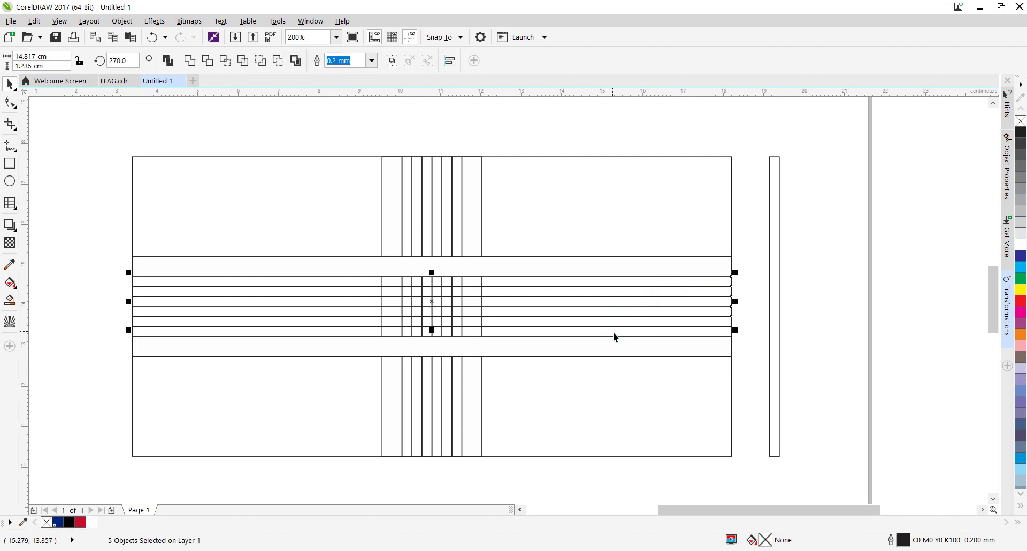
pyautogui.keyDown('shift'); pyautogui.click(613, 336); pyautogui.keyUp('shift')
# - Weld the six horizontal strips into a single 14.817 × 1.482 cm bar and fill it red
pyautogui.click(192, 61)
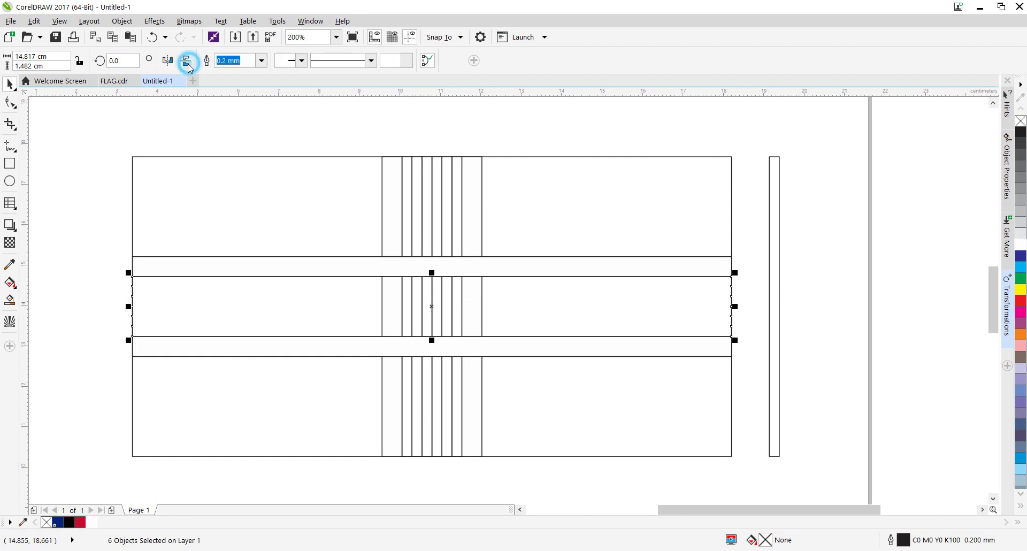
pyautogui.click(79, 521)
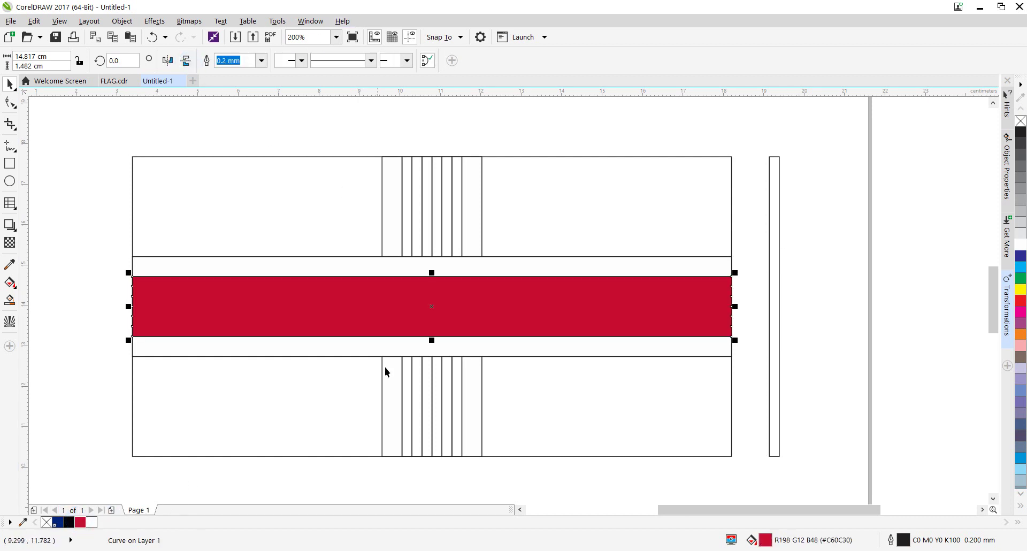
pyautogui.click(455, 166)
pyautogui.click(449, 170)
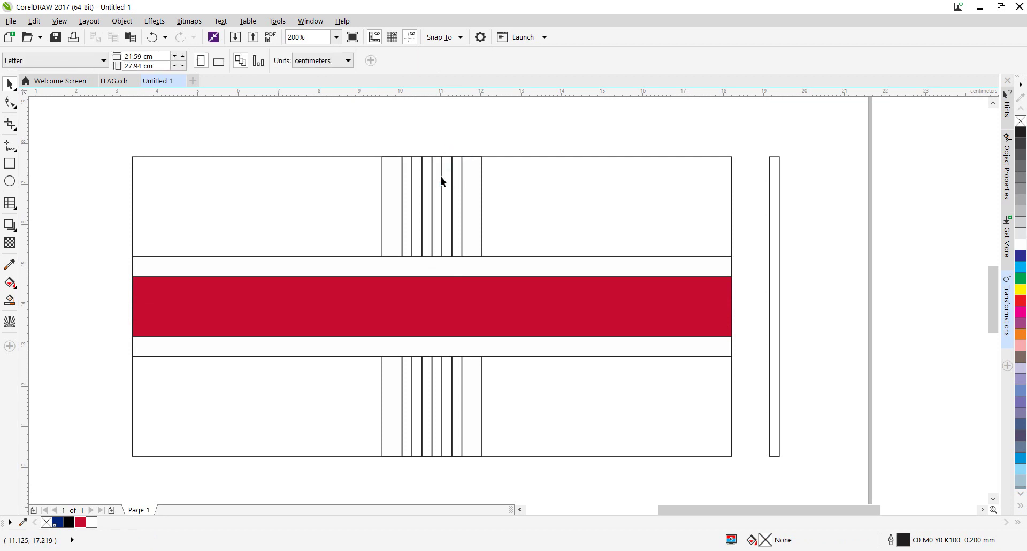
# - Weld the five central vertical strips into a 1.482 × 7.408 cm upright and fill it red
pyautogui.click(412, 167)
pyautogui.keyDown('shift'); pyautogui.click(417, 185); pyautogui.keyUp('shift')
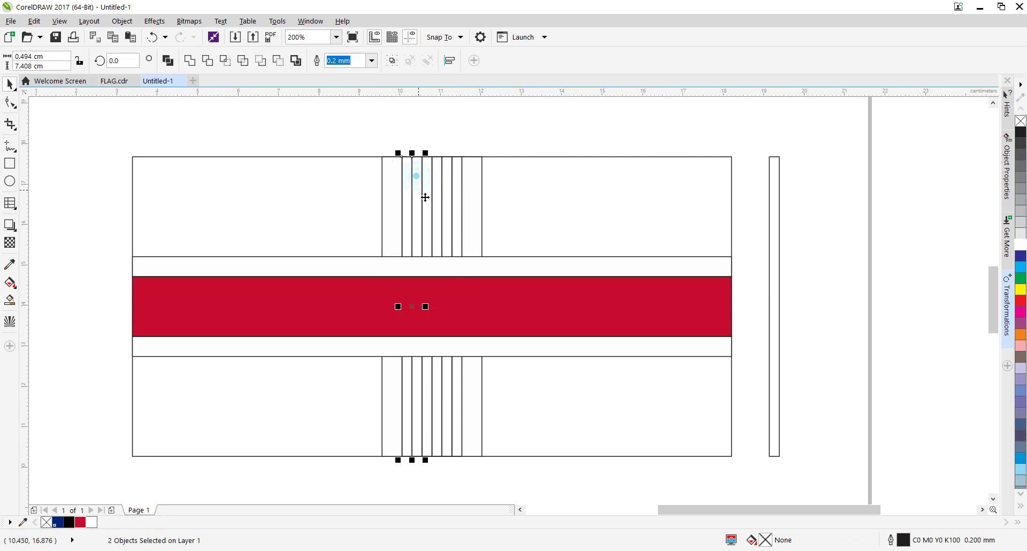
pyautogui.keyDown('shift'); pyautogui.click(448, 175); pyautogui.keyUp('shift')
pyautogui.keyDown('shift'); pyautogui.click(452, 171); pyautogui.keyUp('shift')
pyautogui.keyDown('shift'); pyautogui.click(457, 166); pyautogui.keyUp('shift')
pyautogui.click(189, 60)
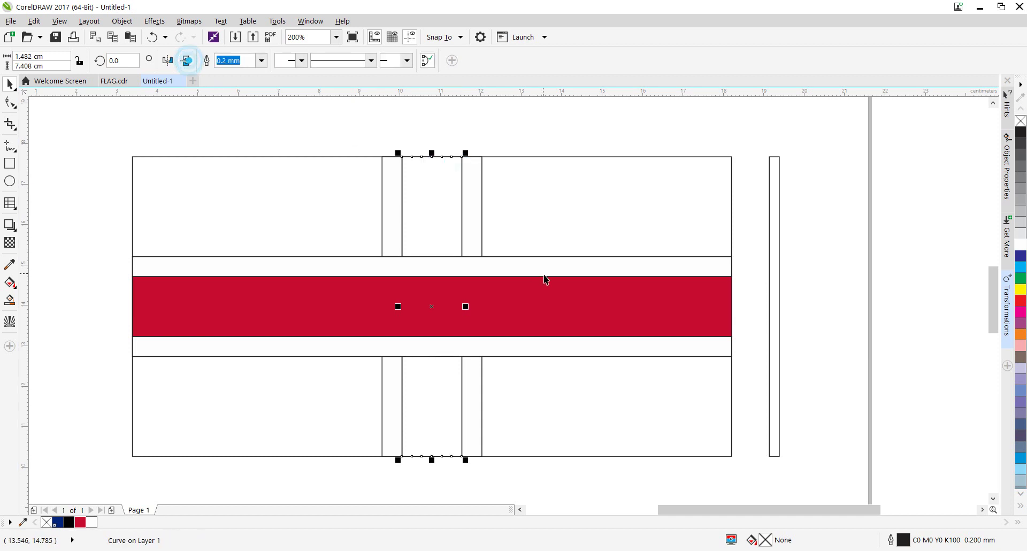
pyautogui.click(79, 523)
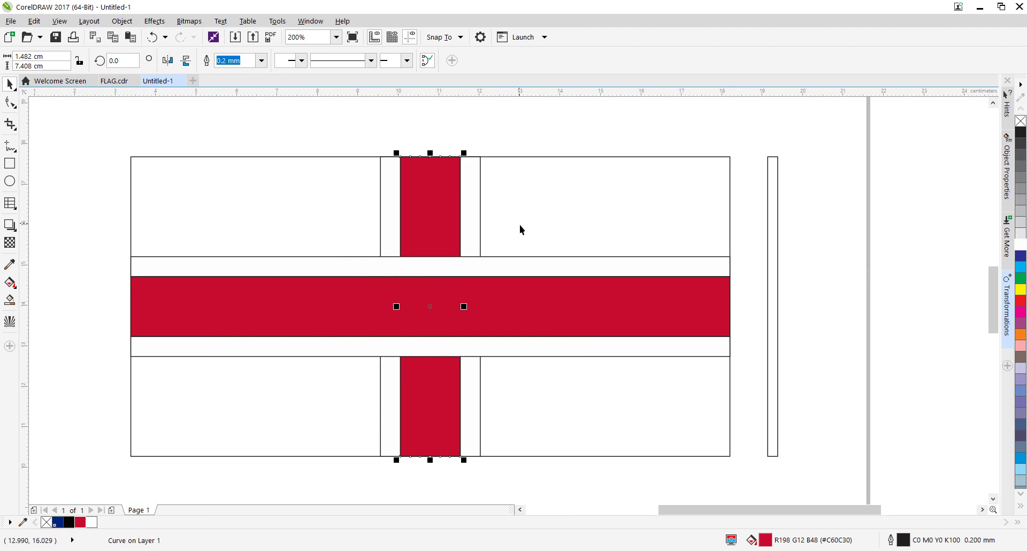
# - Trim the upper-left white strips to the red bars, weld them and fill the border white
pyautogui.moveTo(527, 232); pyautogui.dragTo(540, 252)
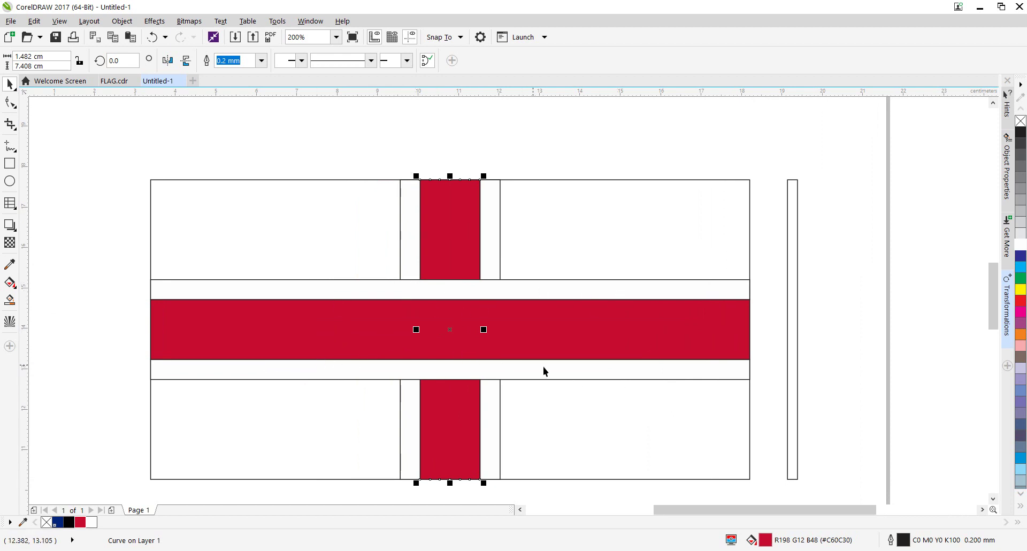
pyautogui.click(766, 273)
pyautogui.click(721, 294)
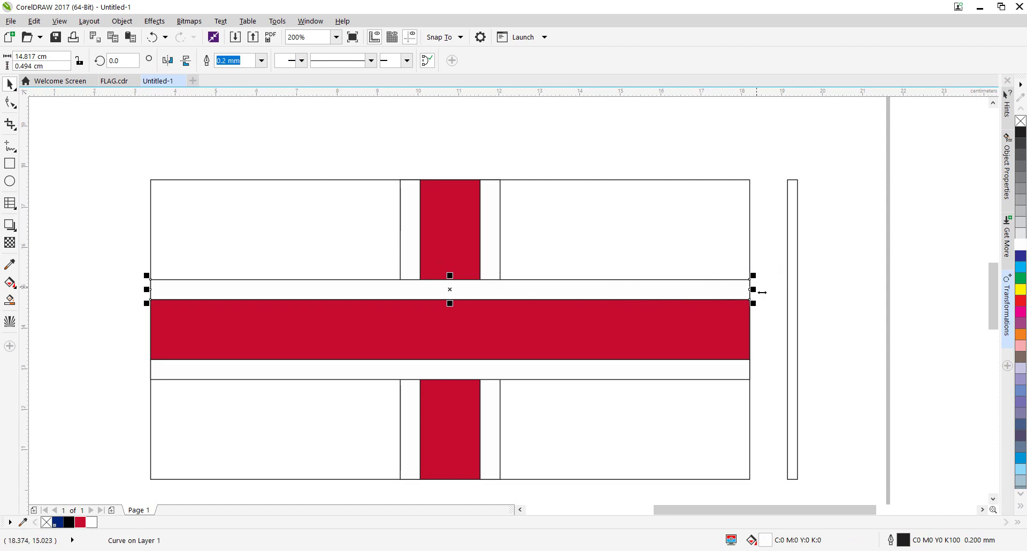
pyautogui.moveTo(759, 292); pyautogui.dragTo(431, 295)
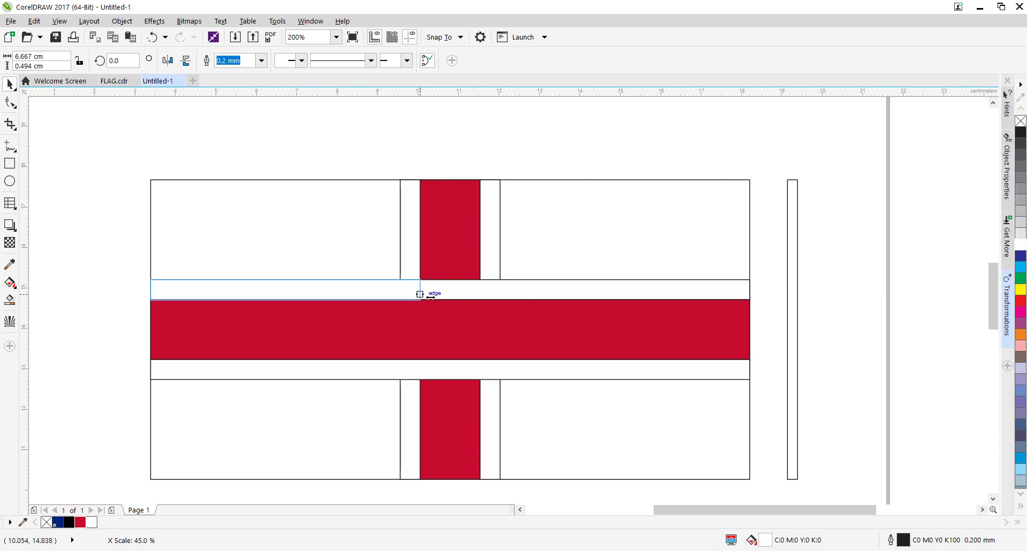
pyautogui.moveTo(430, 296); pyautogui.dragTo(431, 297)
pyautogui.click(407, 259)
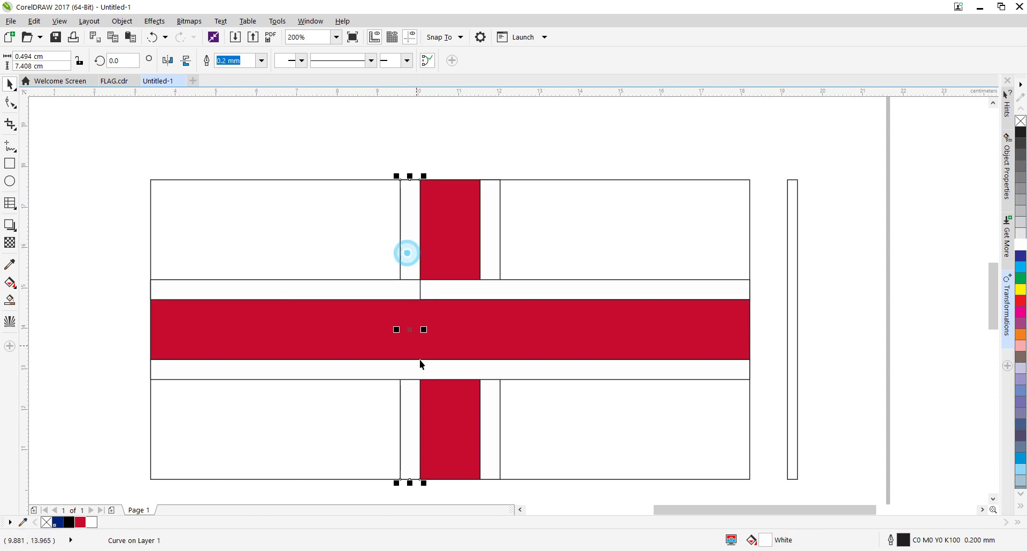
pyautogui.moveTo(416, 484); pyautogui.dragTo(417, 309)
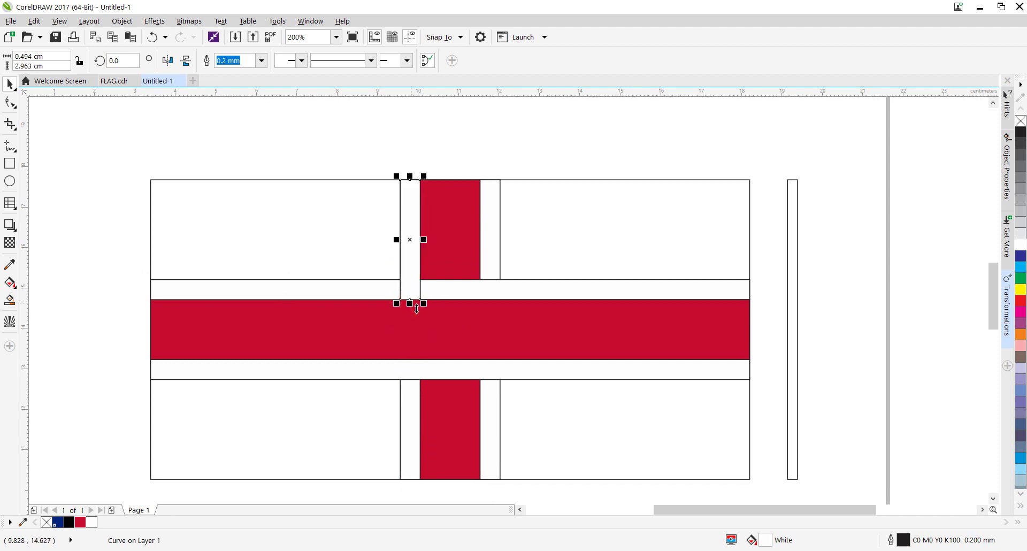
pyautogui.keyDown('shift'); pyautogui.click(362, 294); pyautogui.keyUp('shift')
pyautogui.click(186, 61)
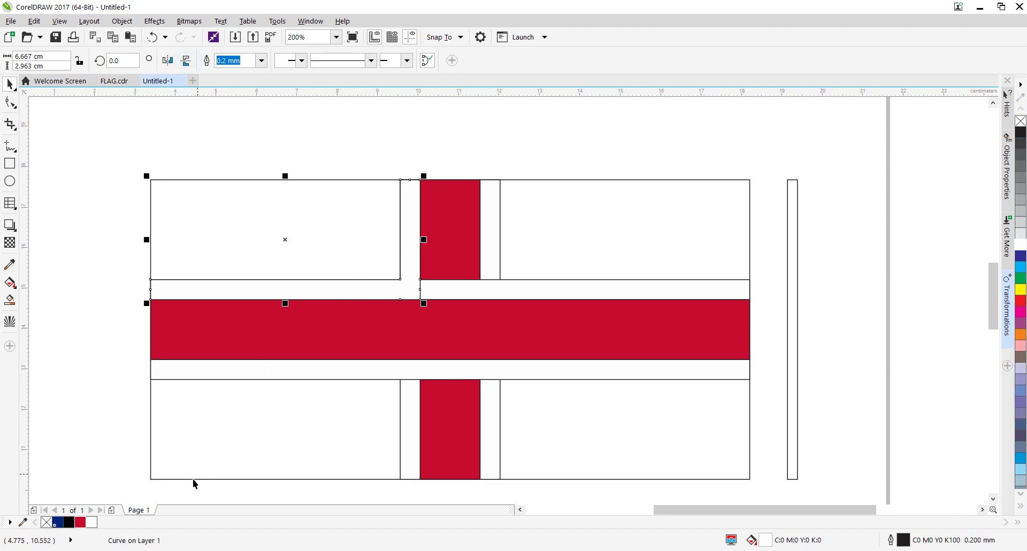
pyautogui.click(92, 522)
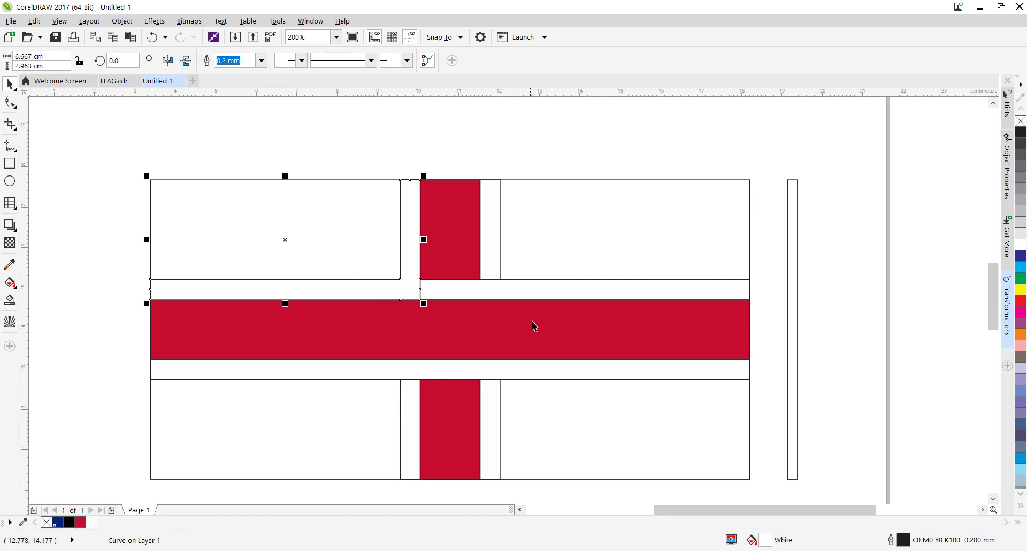
# - Trim the upper-right white strips to the red bars, weld them and fill the border white
pyautogui.click(555, 294)
pyautogui.hscroll(3, 480, 310)
pyautogui.hscroll(-5, 199, 309)
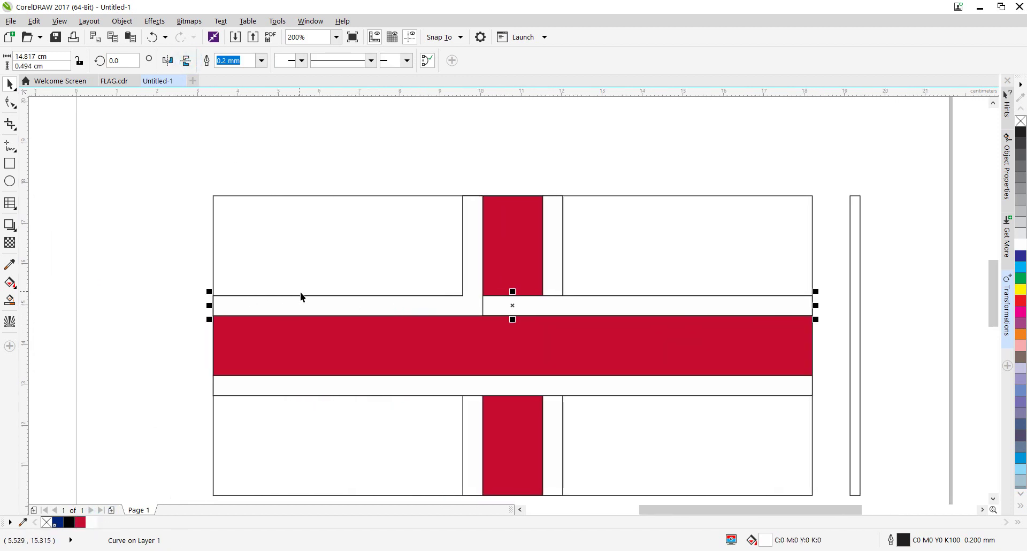
pyautogui.moveTo(209, 305); pyautogui.dragTo(542, 312)
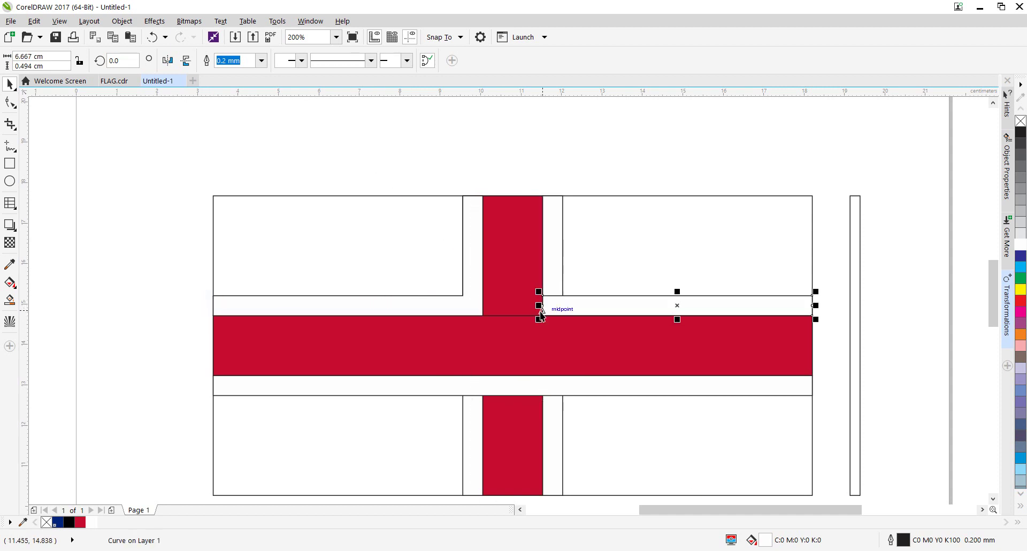
pyautogui.hscroll(3, 535, 316)
pyautogui.click(467, 263)
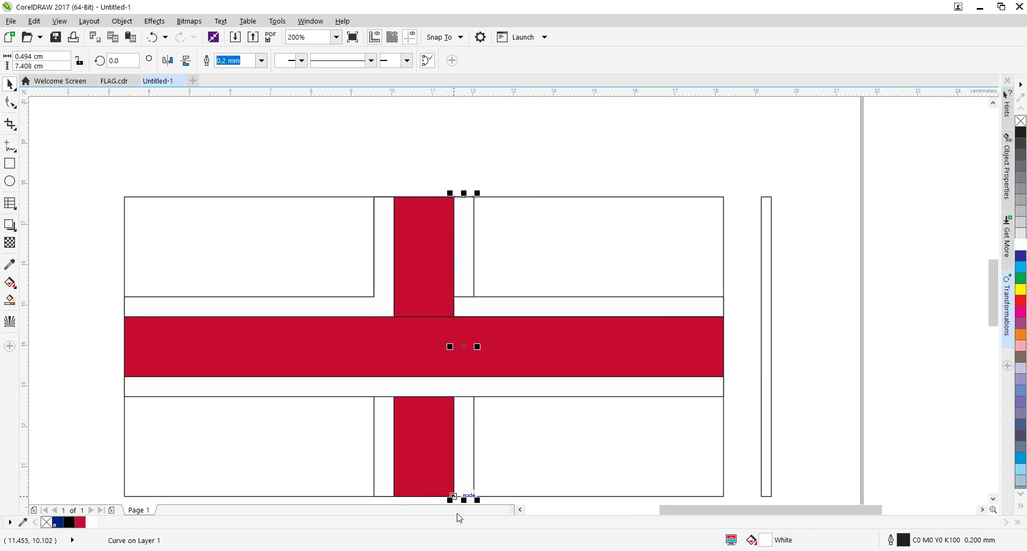
pyautogui.moveTo(463, 500); pyautogui.dragTo(479, 327)
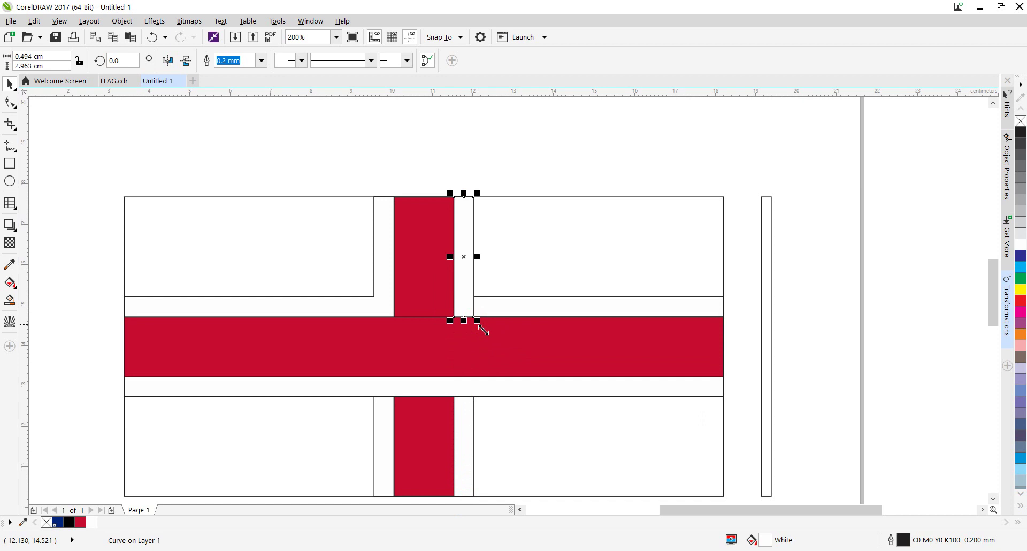
pyautogui.keyDown('shift'); pyautogui.click(517, 311); pyautogui.keyUp('shift')
pyautogui.click(190, 61)
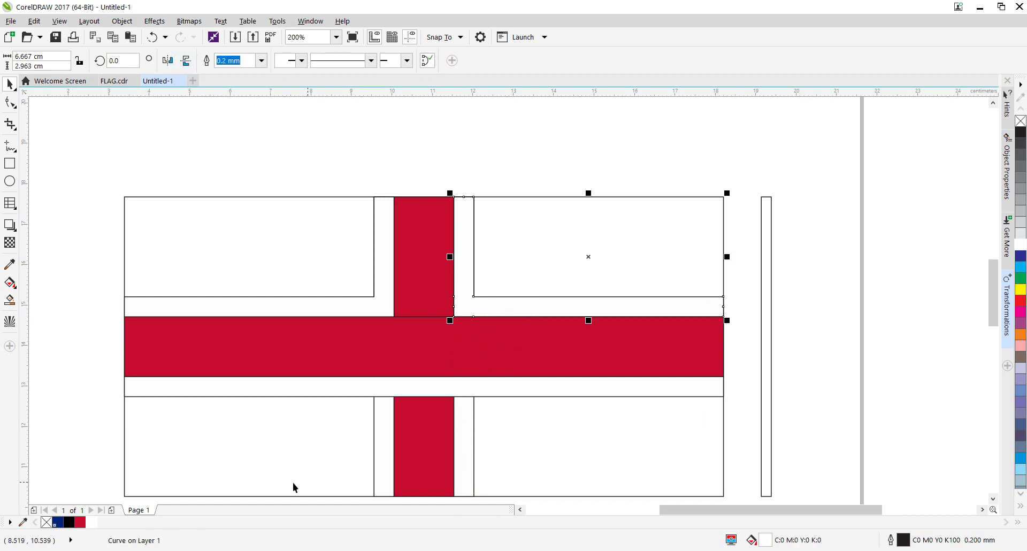
pyautogui.click(92, 522)
# - Trim the lower-right white strips to the intersection and weld them into one border
pyautogui.scroll(-3, 521, 300)
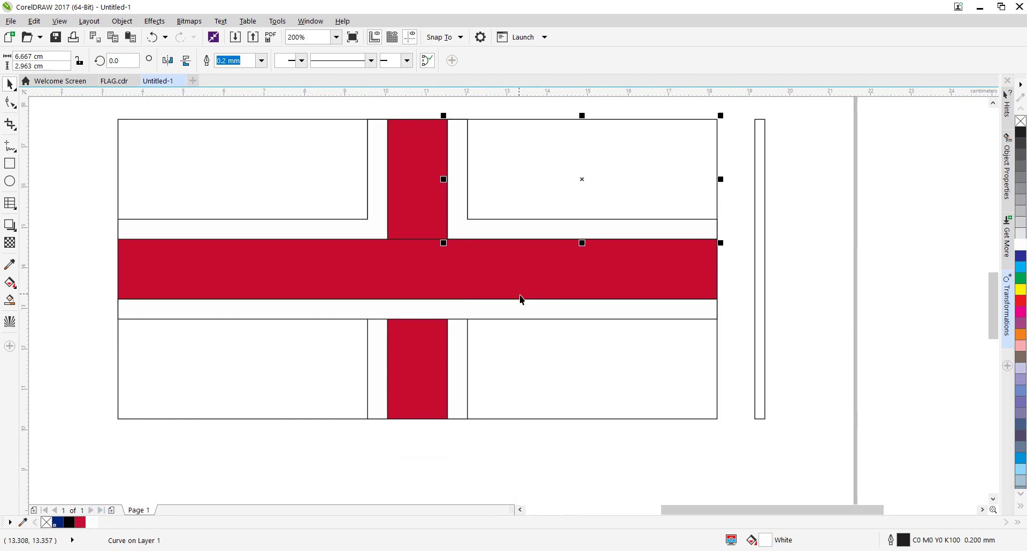
pyautogui.click(464, 354)
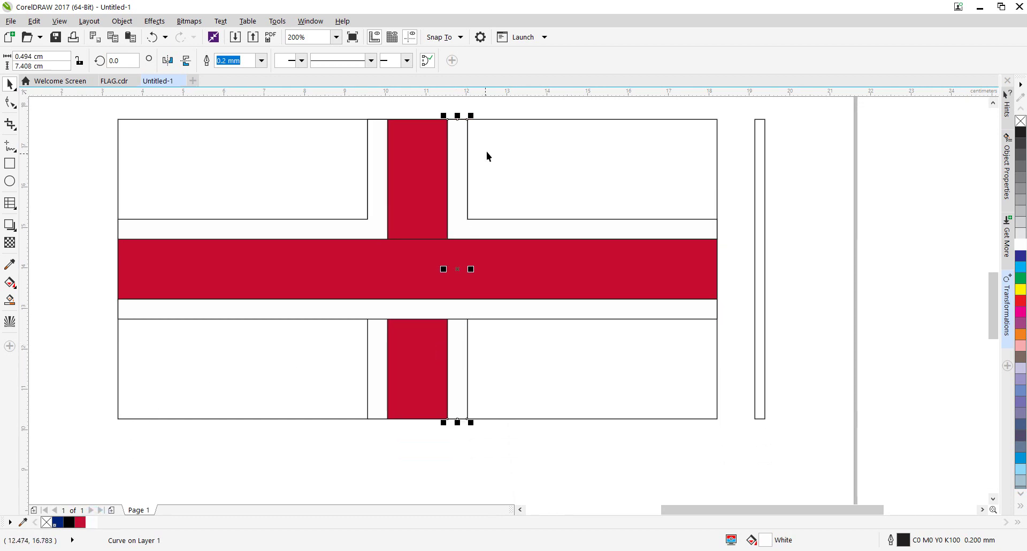
pyautogui.moveTo(458, 115); pyautogui.dragTo(451, 298)
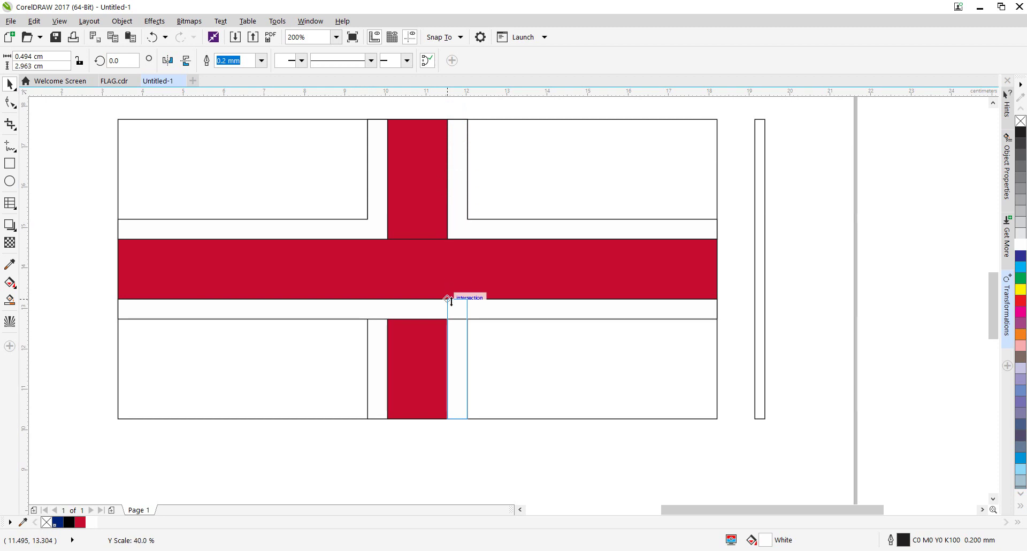
pyautogui.moveTo(451, 301); pyautogui.dragTo(451, 300)
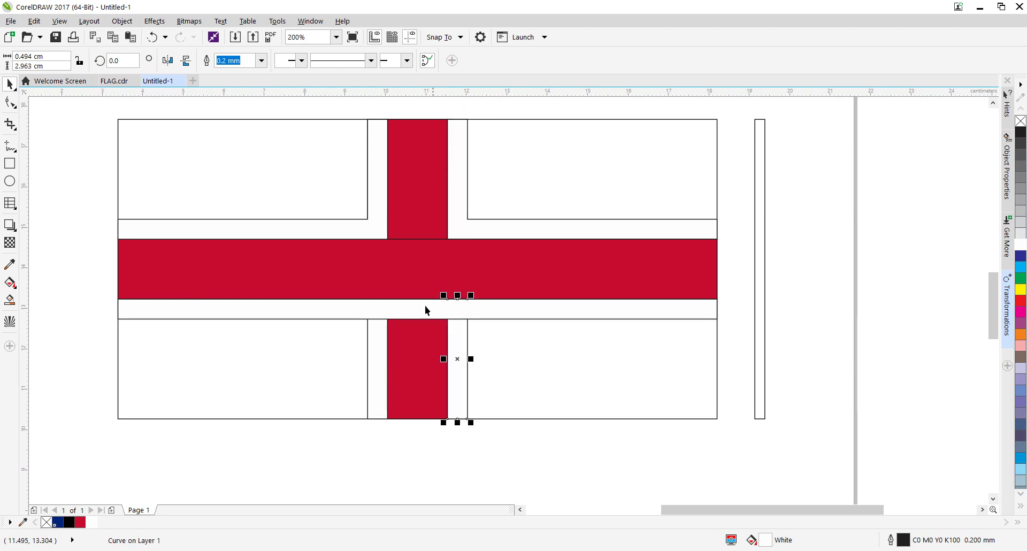
pyautogui.click(217, 315)
pyautogui.moveTo(114, 308); pyautogui.dragTo(448, 319)
pyautogui.keyDown('shift'); pyautogui.click(459, 344); pyautogui.keyUp('shift')
pyautogui.click(188, 61)
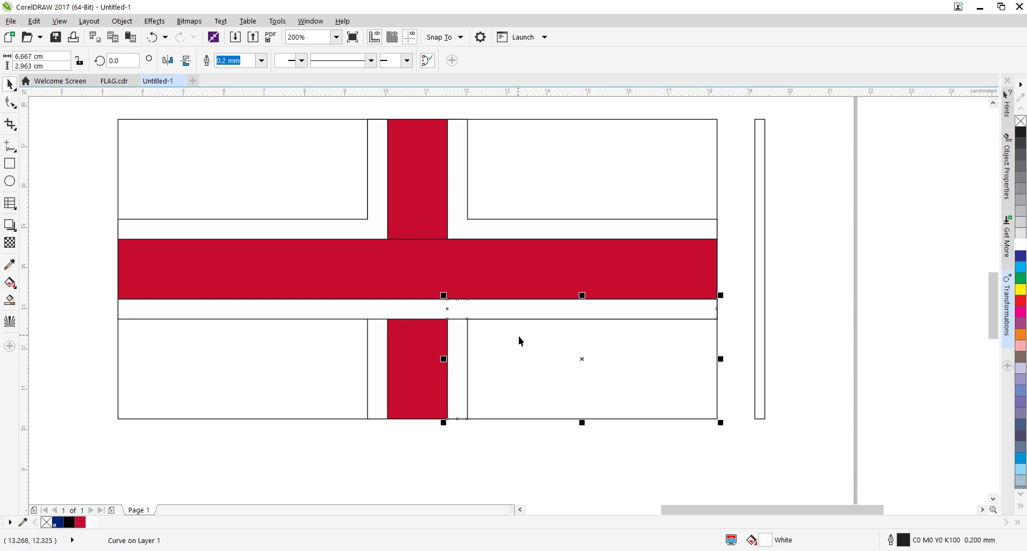
# - Trim the lower-left white strips to the red bars and weld them together
pyautogui.click(366, 316)
pyautogui.moveTo(720, 309); pyautogui.dragTo(399, 296)
pyautogui.click(375, 355)
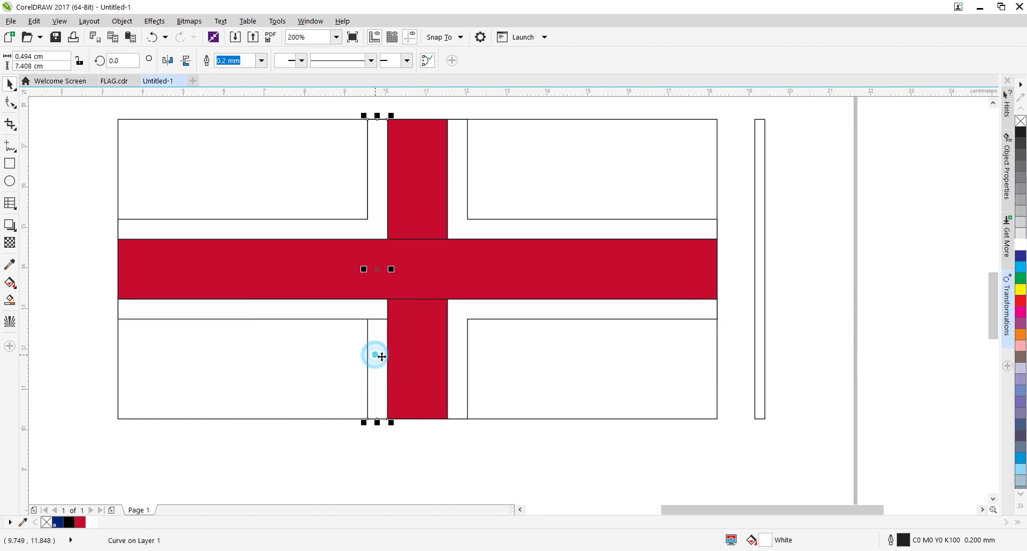
pyautogui.moveTo(384, 116); pyautogui.dragTo(378, 294)
pyautogui.keyDown('shift'); pyautogui.click(339, 305); pyautogui.keyUp('shift')
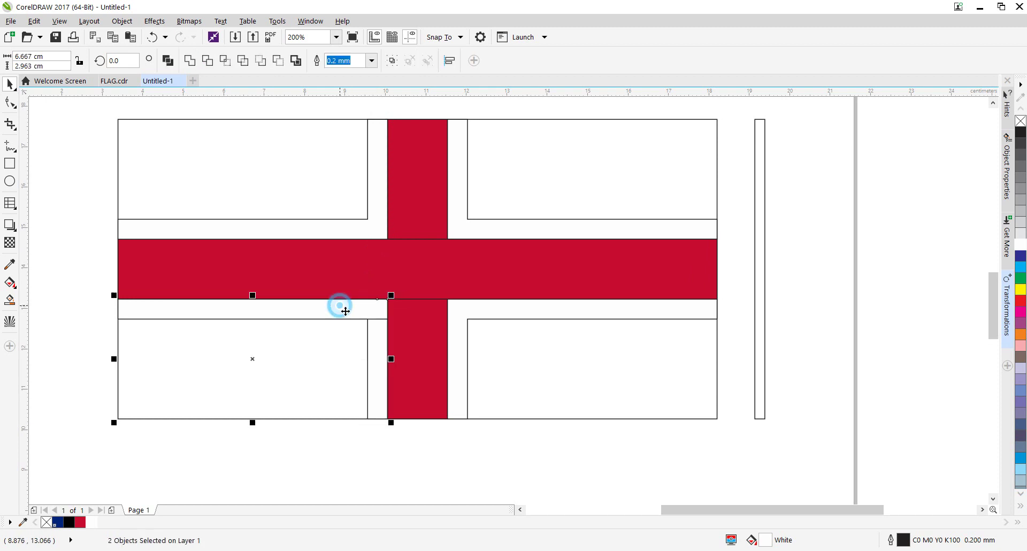
pyautogui.click(190, 60)
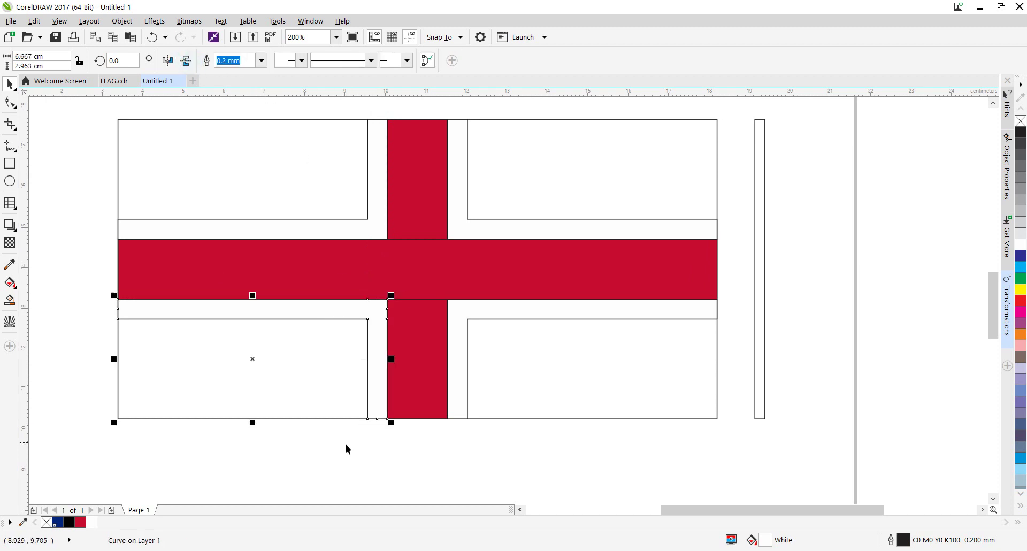
# - Weld the horizontal and vertical red bars into a single cross shape
pyautogui.click(377, 477)
pyautogui.click(458, 263)
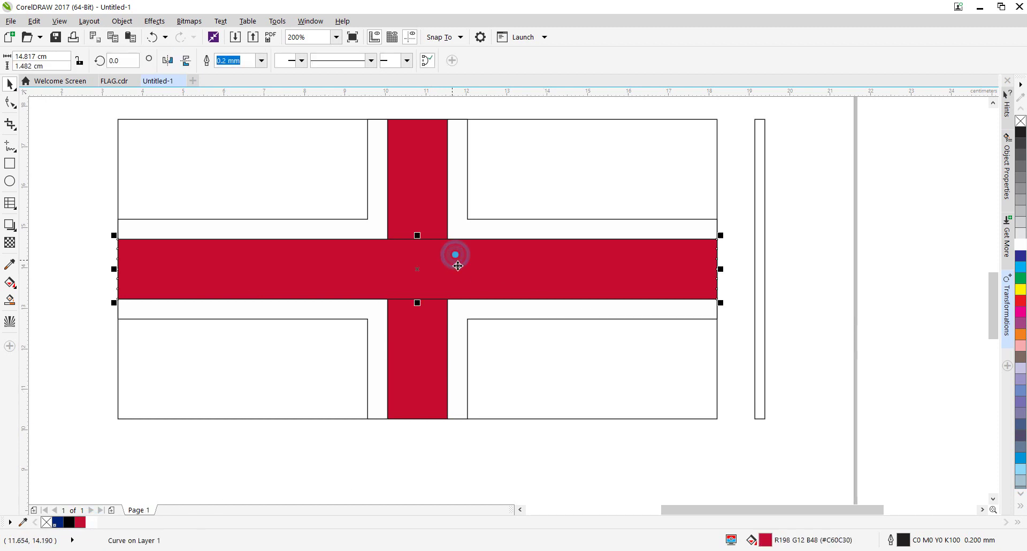
pyautogui.keyDown('shift'); pyautogui.click(428, 167); pyautogui.keyUp('shift')
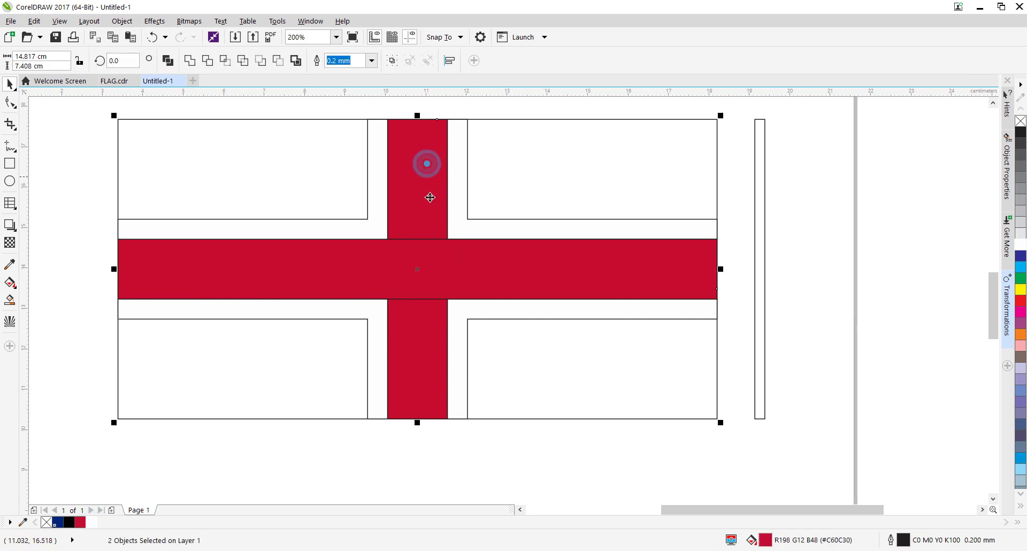
pyautogui.click(190, 60)
pyautogui.click(508, 455)
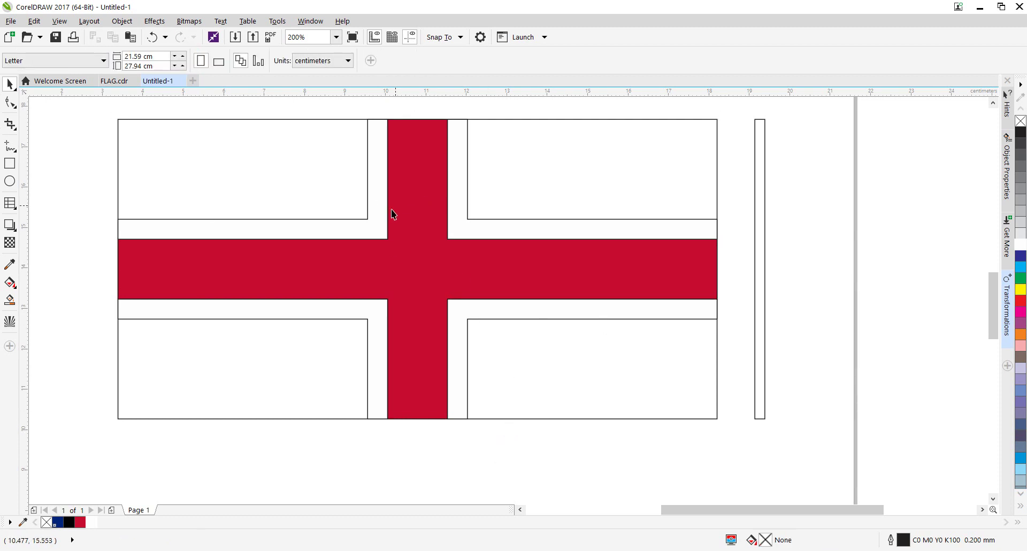
pyautogui.click(62, 21)
pyautogui.click(121, 49)
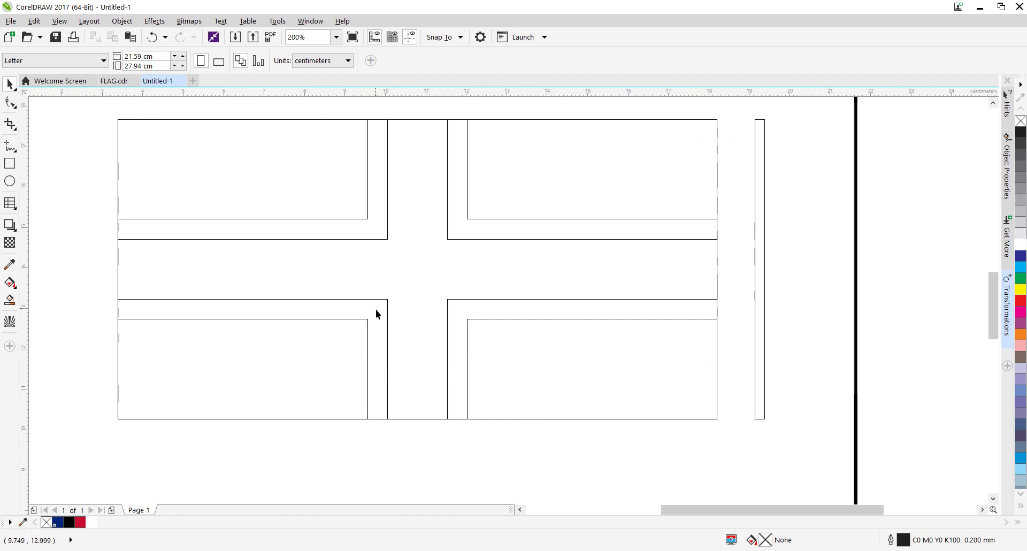
pyautogui.click(59, 21)
pyautogui.click(107, 105)
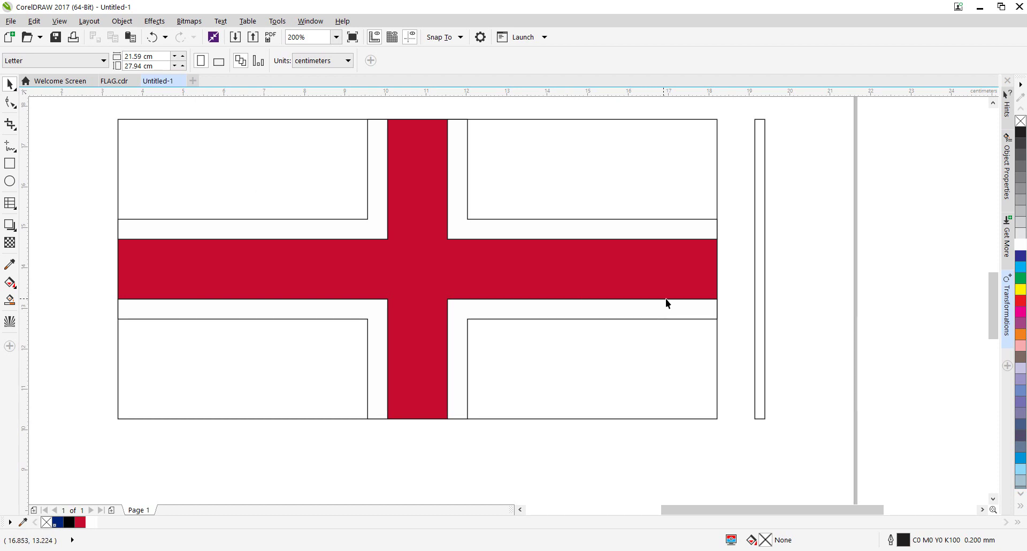
# - Move the thin rectangle from beside the flag to below it
pyautogui.click(760, 232)
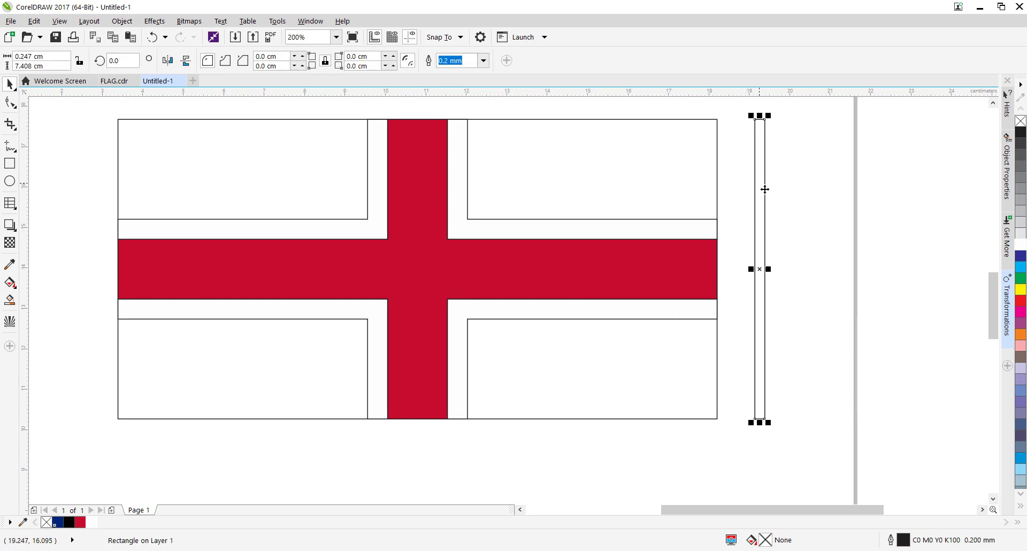
pyautogui.scroll(-2, 797, 139)
pyautogui.moveTo(793, 153); pyautogui.dragTo(514, 300)
pyautogui.hscroll(1, 515, 307)
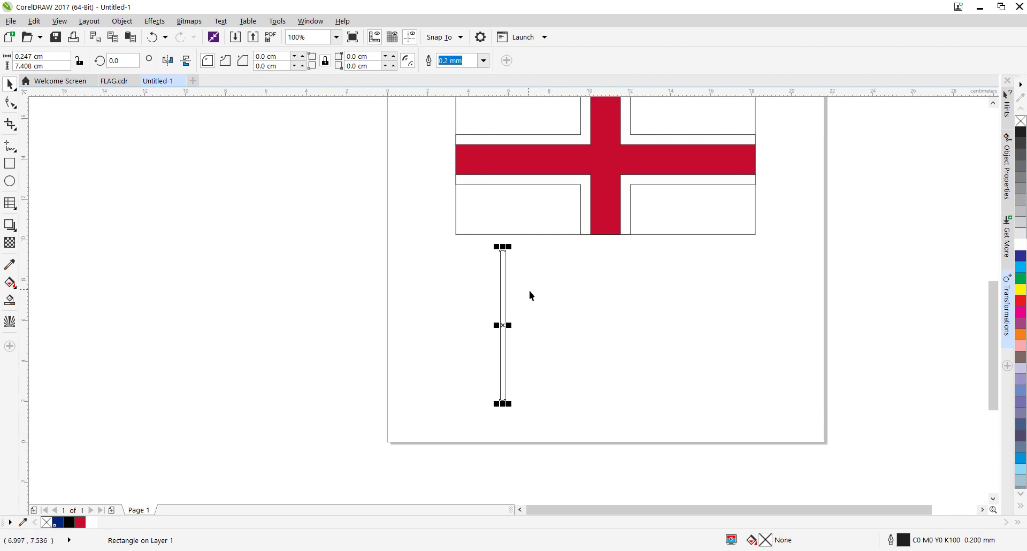
# - Make 5 side-by-side copies of the strip, group all six, and stretch the group taller
pyautogui.click(1008, 311)
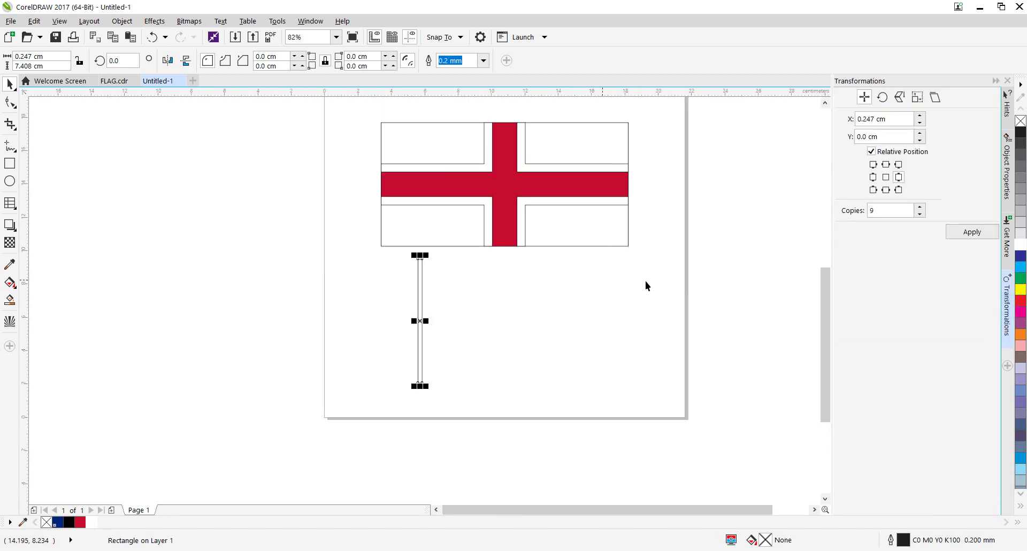
pyautogui.click(890, 210)
pyautogui.write('5')
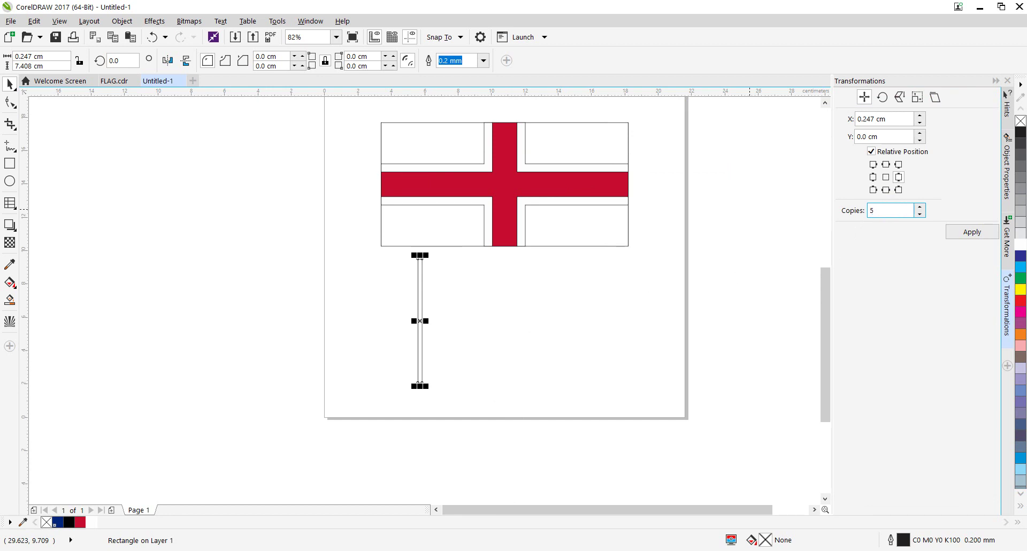
pyautogui.click(971, 231)
pyautogui.moveTo(517, 393); pyautogui.dragTo(394, 251)
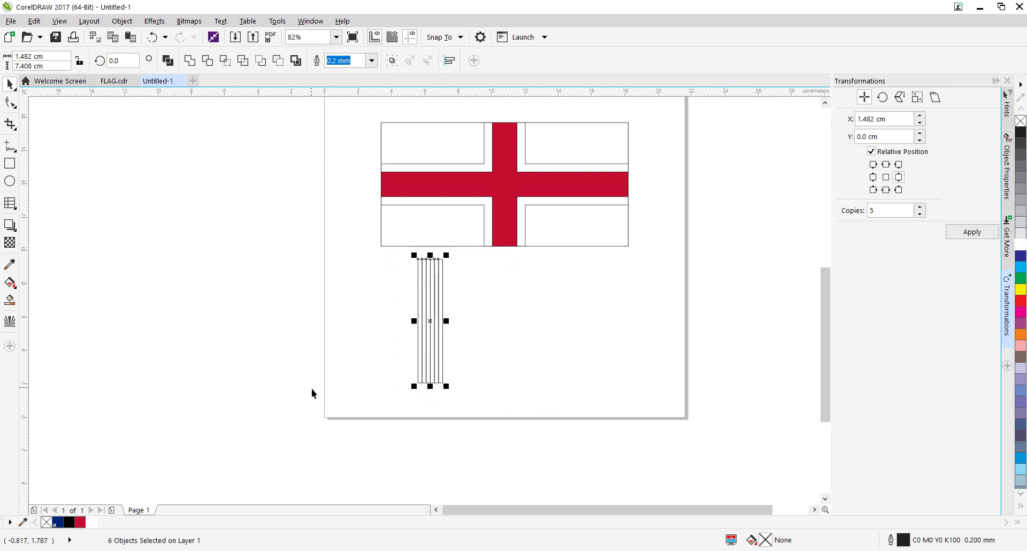
pyautogui.hotkey('ctrl', 'g')
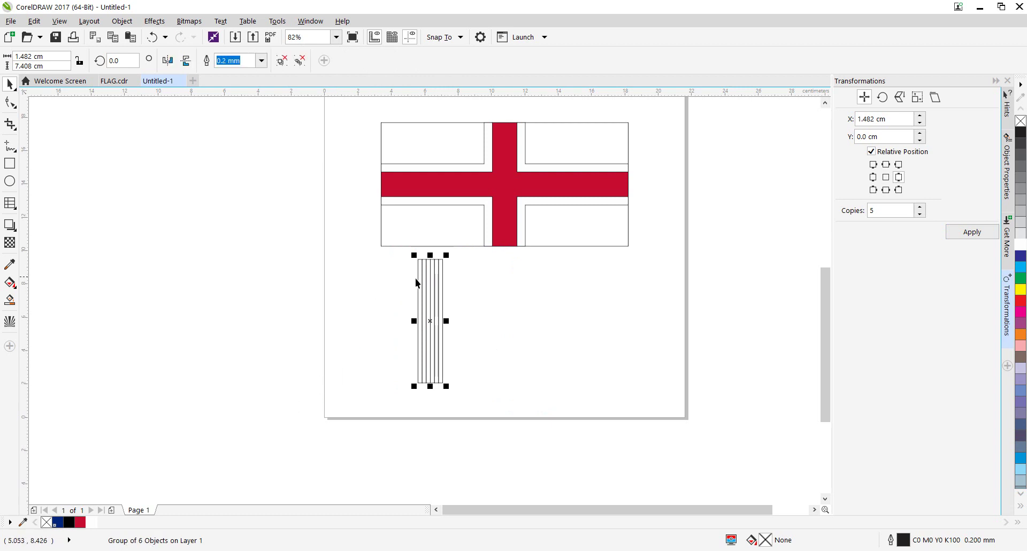
pyautogui.scroll(-2, 421, 274)
pyautogui.moveTo(428, 267); pyautogui.dragTo(436, 159)
# - Centre the six-strip group on the page and close the Transformations panel
pyautogui.press('p')
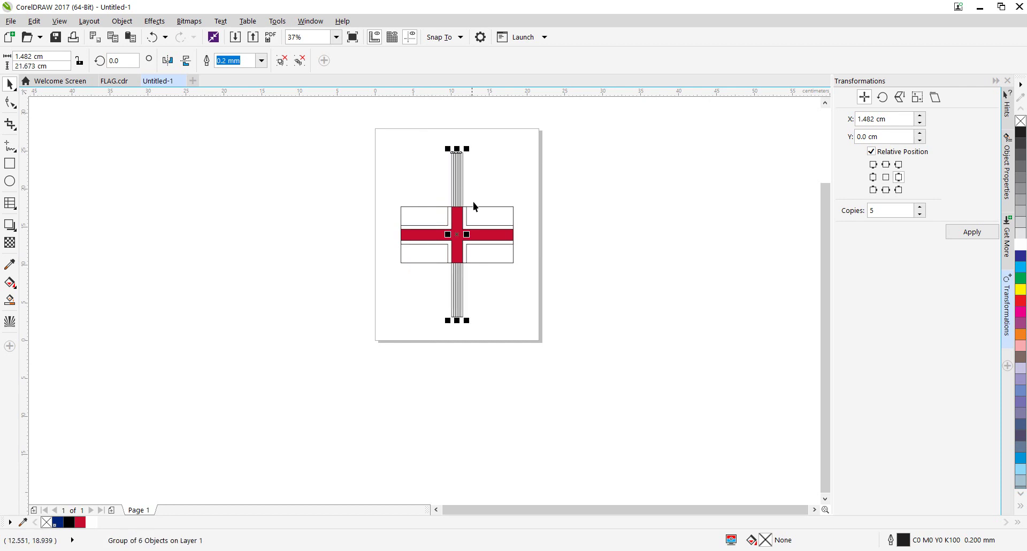
pyautogui.click(463, 239)
pyautogui.scroll(2, 444, 319)
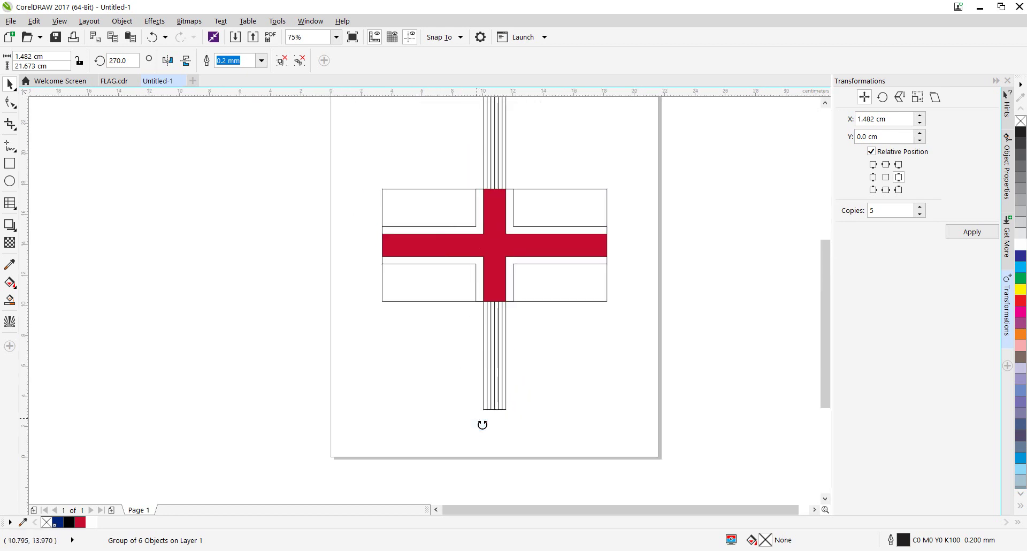
pyautogui.scroll(2, 412, 331)
pyautogui.moveTo(411, 331); pyautogui.dragTo(486, 337)
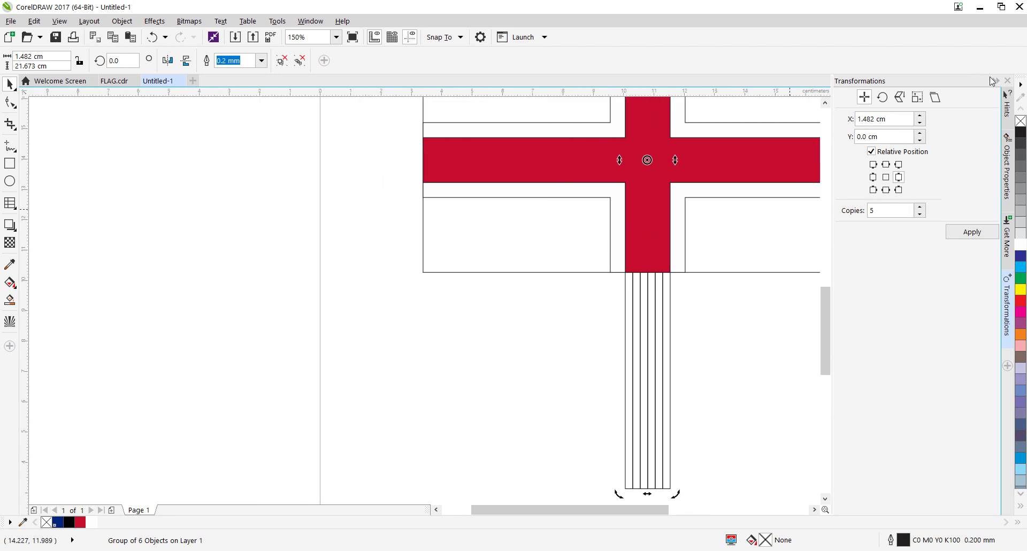
pyautogui.click(994, 81)
pyautogui.scroll(2, 724, 258)
pyautogui.moveTo(788, 215); pyautogui.dragTo(763, 165)
pyautogui.scroll(-2, 748, 221)
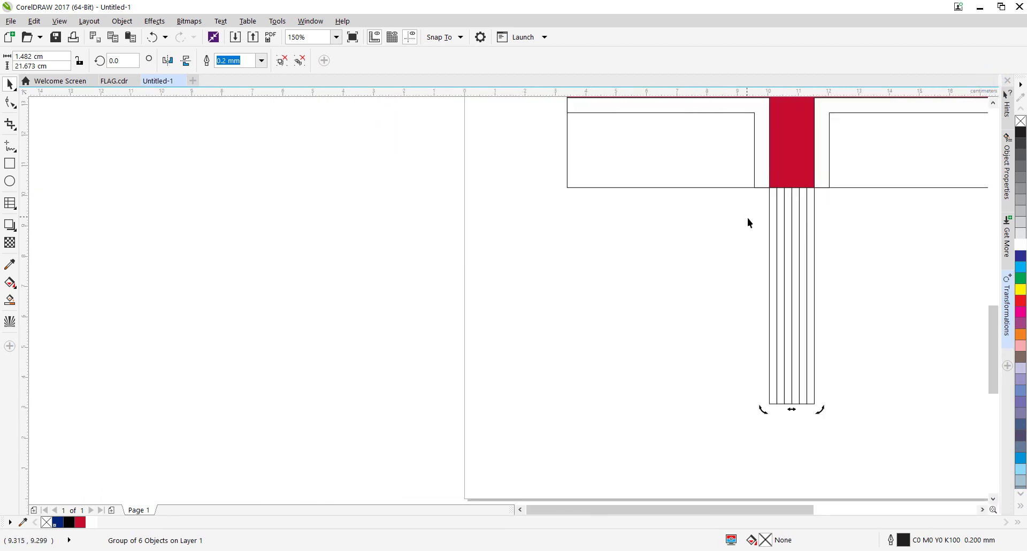
pyautogui.moveTo(746, 218); pyautogui.dragTo(745, 242)
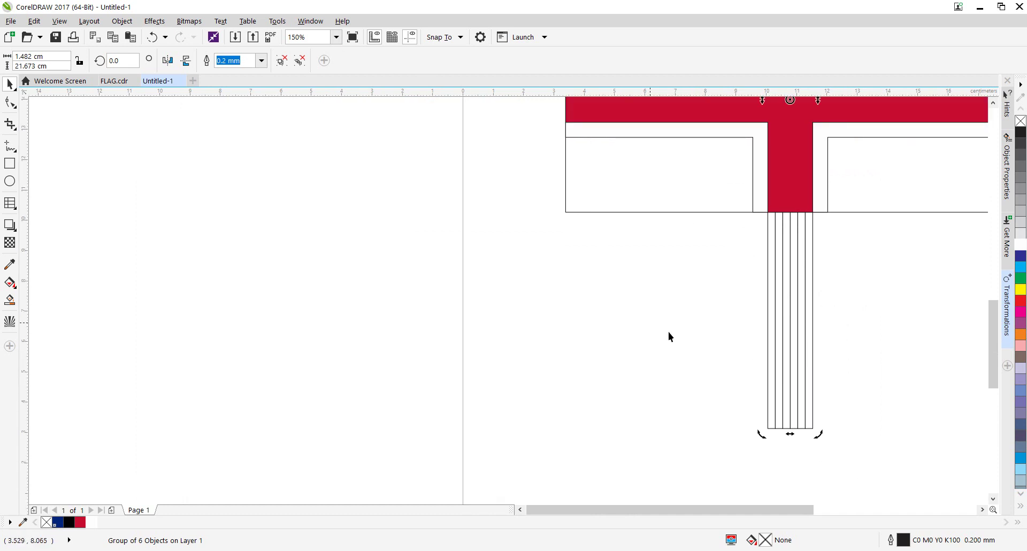
pyautogui.scroll(2, 573, 201)
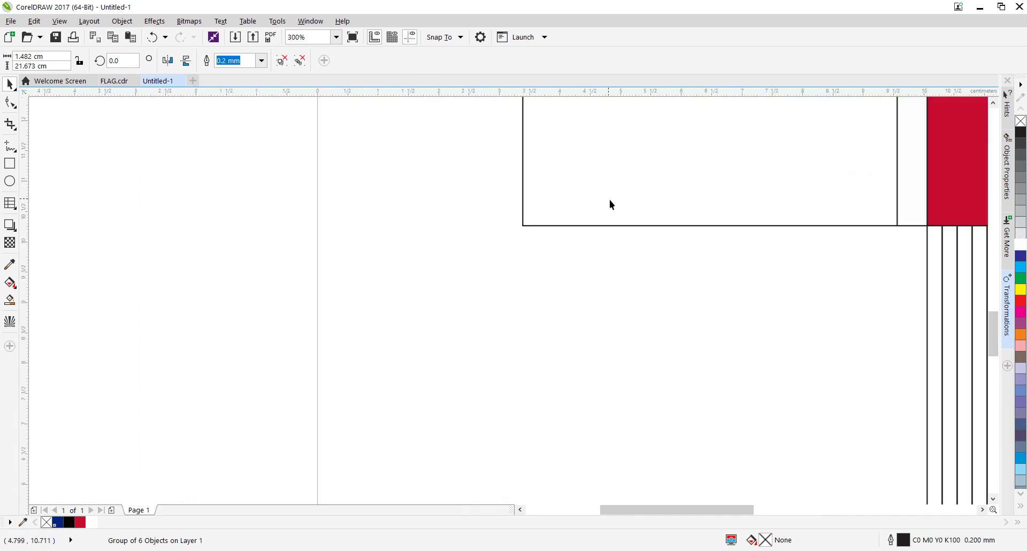
# - Zoom to 250% then 200% to frame the flag's lower-left corner
pyautogui.click(310, 37)
pyautogui.write('250')
pyautogui.press('Return')
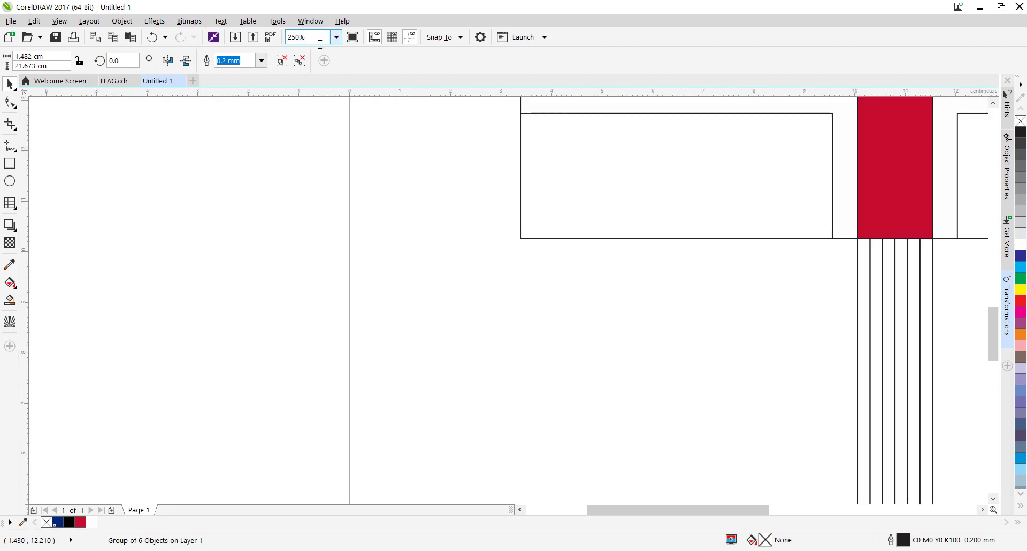
pyautogui.click(514, 232)
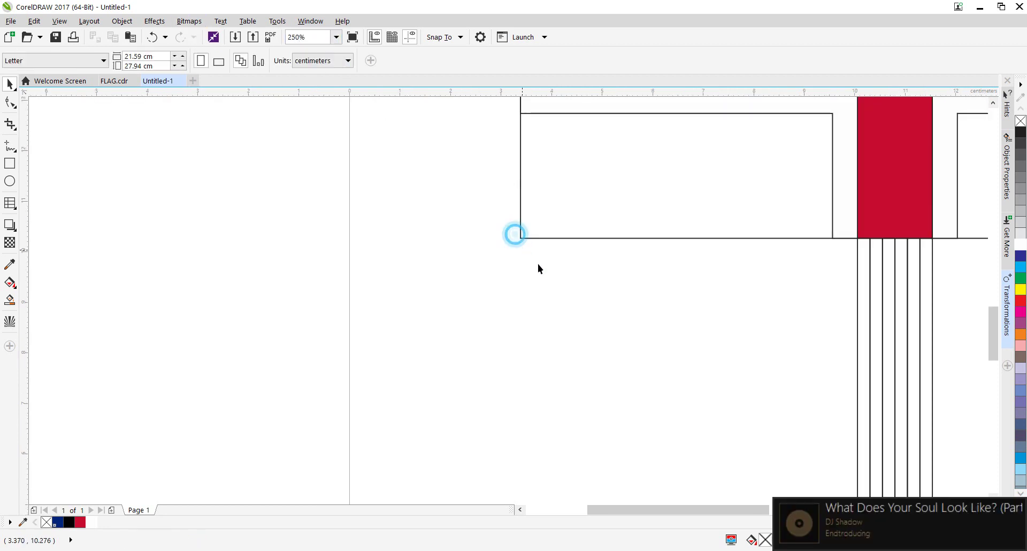
pyautogui.moveTo(589, 267); pyautogui.dragTo(539, 207)
pyautogui.click(308, 37)
pyautogui.write('200')
pyautogui.press('Return')
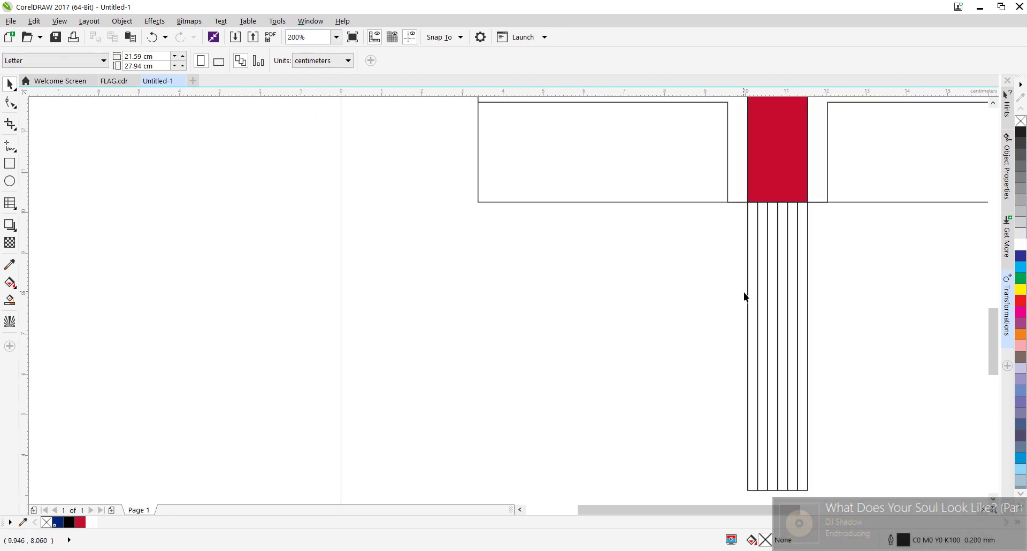
# - Rotate the six-strip group to 296.5° so it runs diagonally from lower left to upper right
pyautogui.click(765, 292)
pyautogui.click(770, 454)
pyautogui.moveTo(744, 493); pyautogui.dragTo(376, 222)
pyautogui.scroll(2, 495, 203)
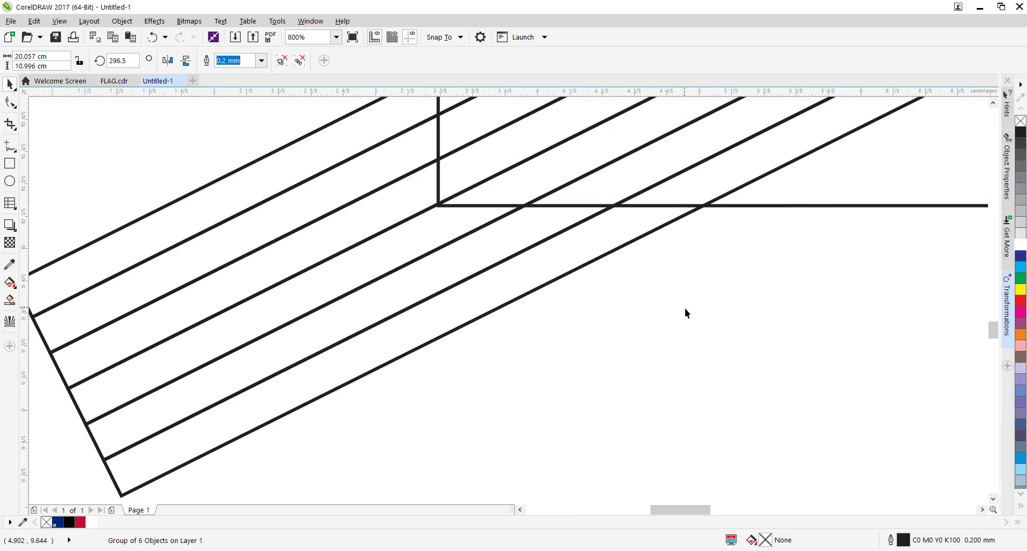
pyautogui.scroll(-1, 658, 315)
pyautogui.scroll(-1, 626, 325)
pyautogui.scroll(1, 807, 234)
pyautogui.scroll(-1, 823, 198)
pyautogui.scroll(-1, 837, 160)
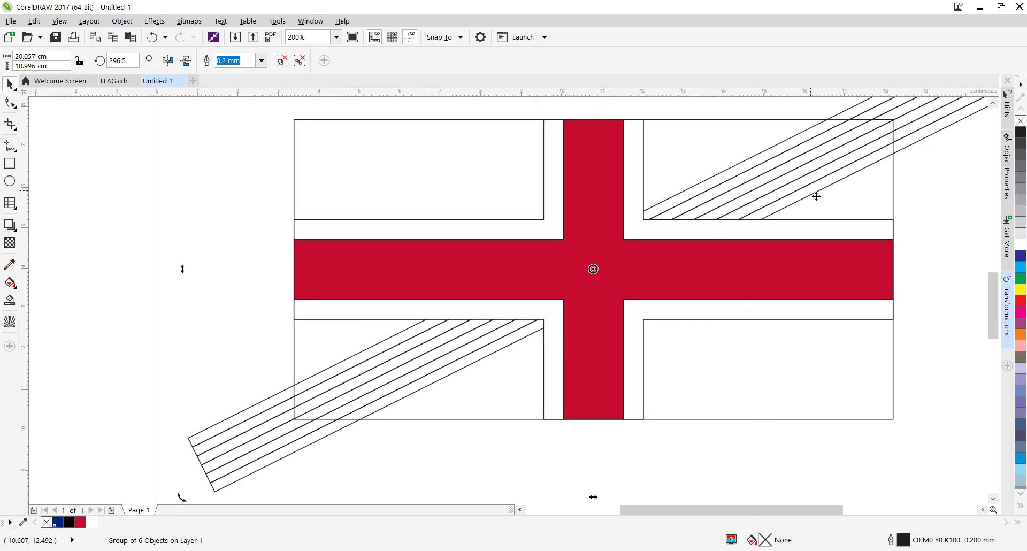
pyautogui.scroll(1, 816, 201)
pyautogui.scroll(2, 842, 199)
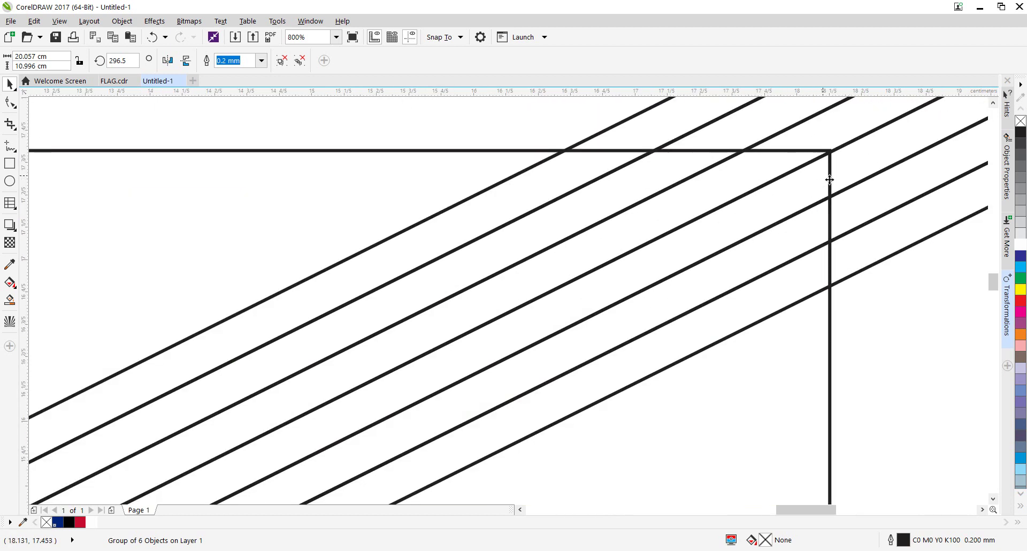
pyautogui.scroll(-3, 827, 178)
pyautogui.hscroll(3, 922, 196)
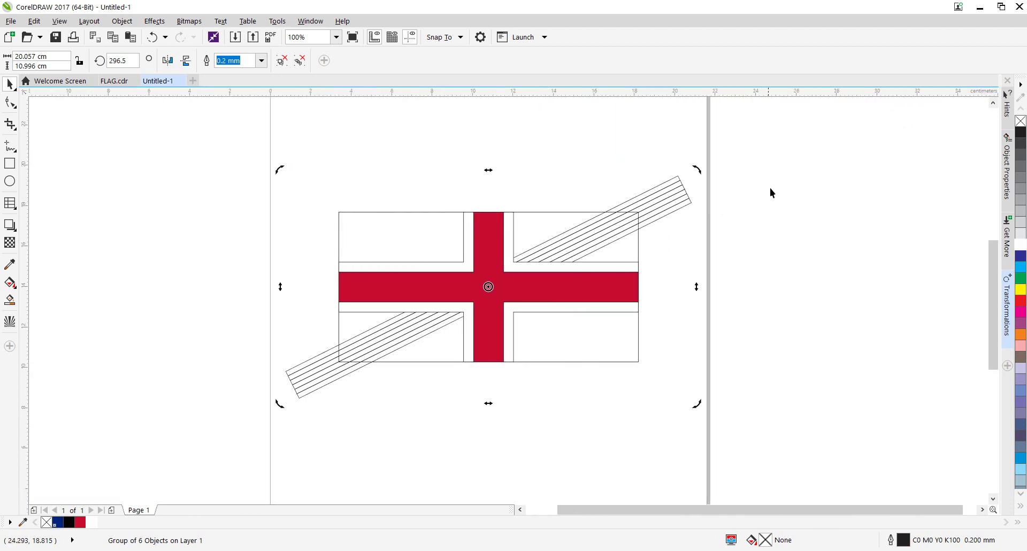
pyautogui.click(757, 190)
pyautogui.click(674, 200)
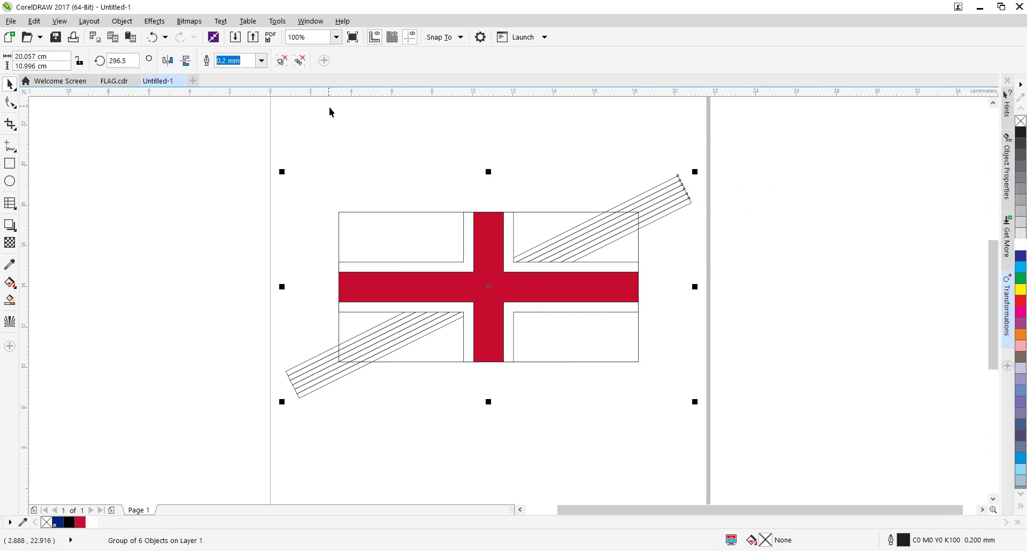
# - Bring the stripe group to front, duplicate it and mirror the copy horizontally into an X
pyautogui.hotkey('shift', 'pageup')
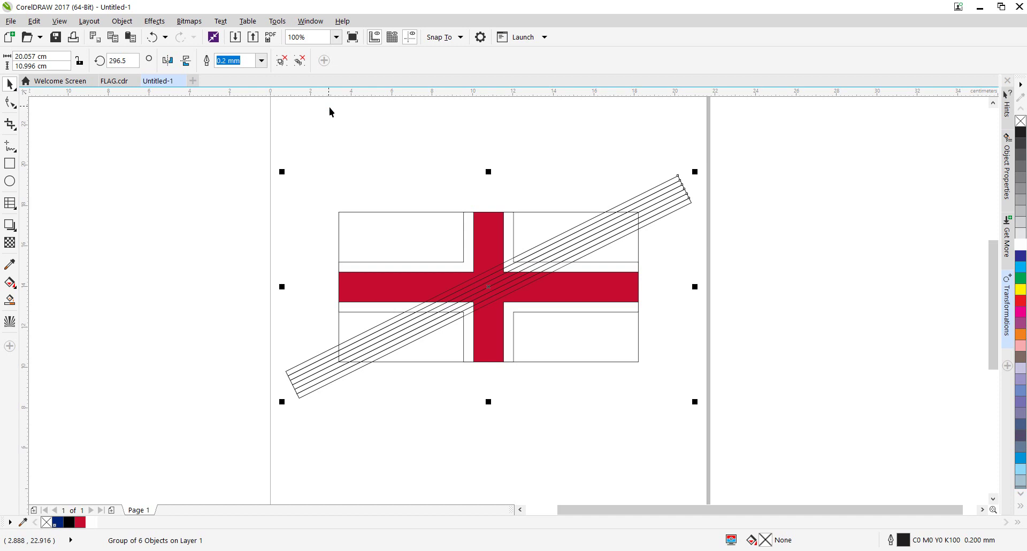
pyautogui.press('KP_Add')
pyautogui.click(168, 60)
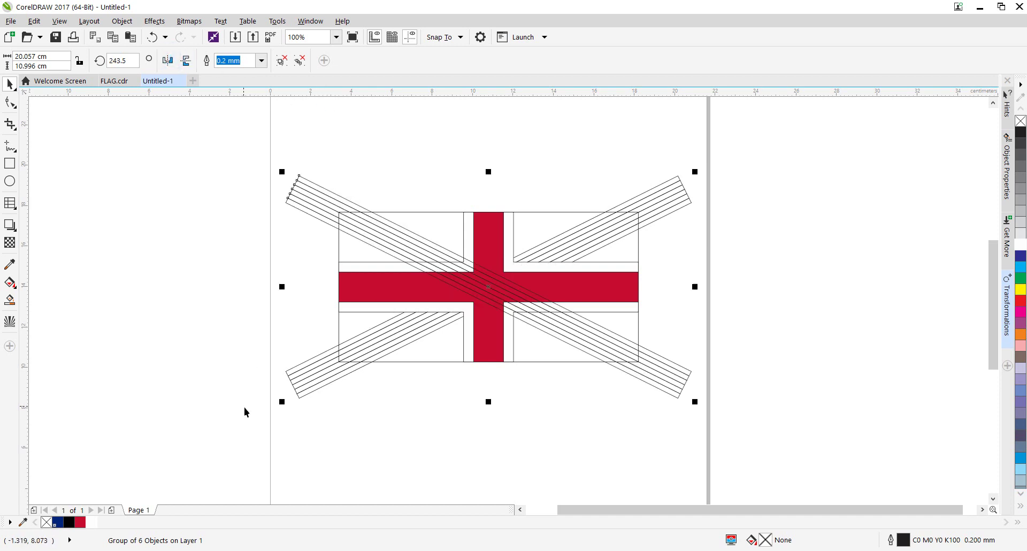
pyautogui.click(385, 435)
pyautogui.click(323, 388)
# - Raise the upper-right diagonal stripe group above the white cross bands
pyautogui.click(551, 417)
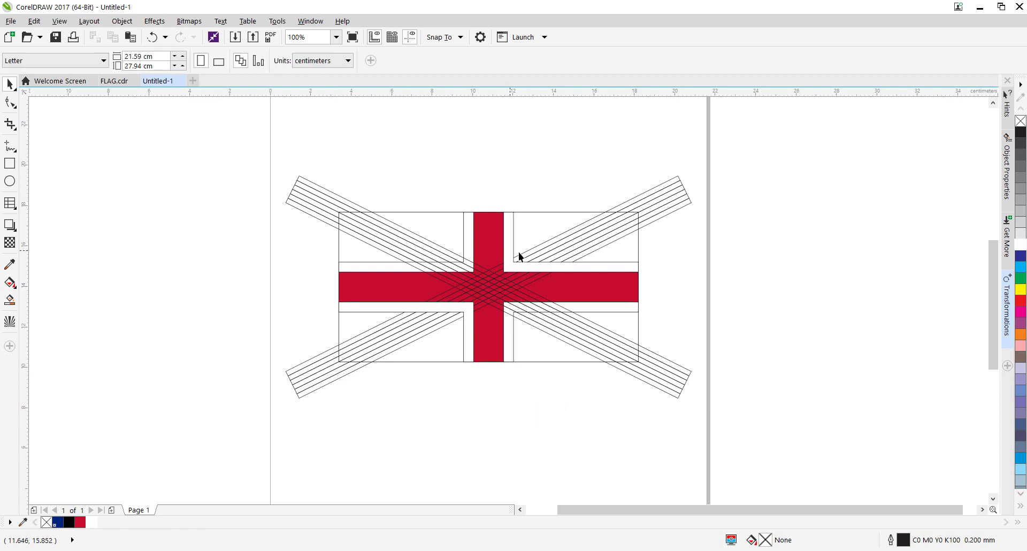
pyautogui.click(610, 248)
pyautogui.click(688, 206)
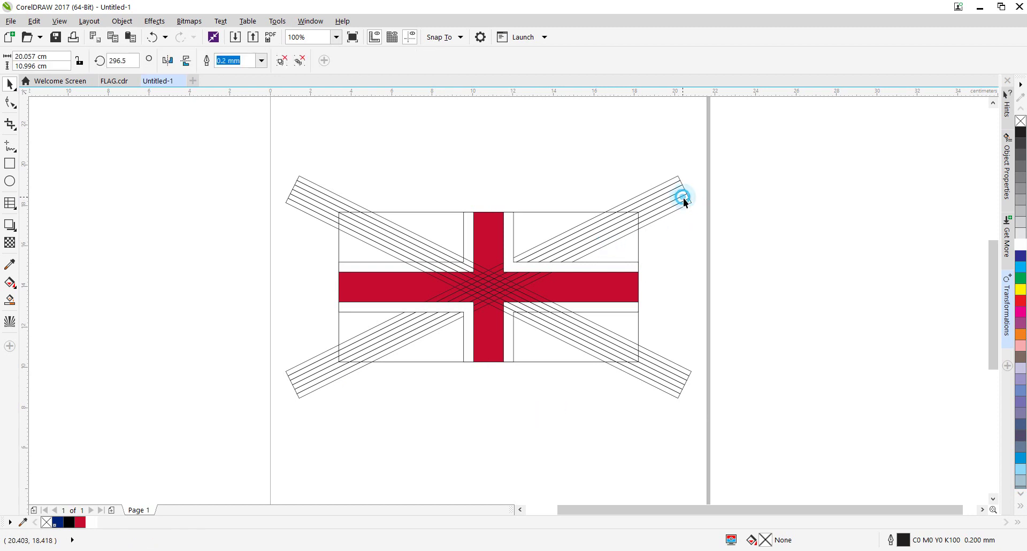
pyautogui.click(682, 194)
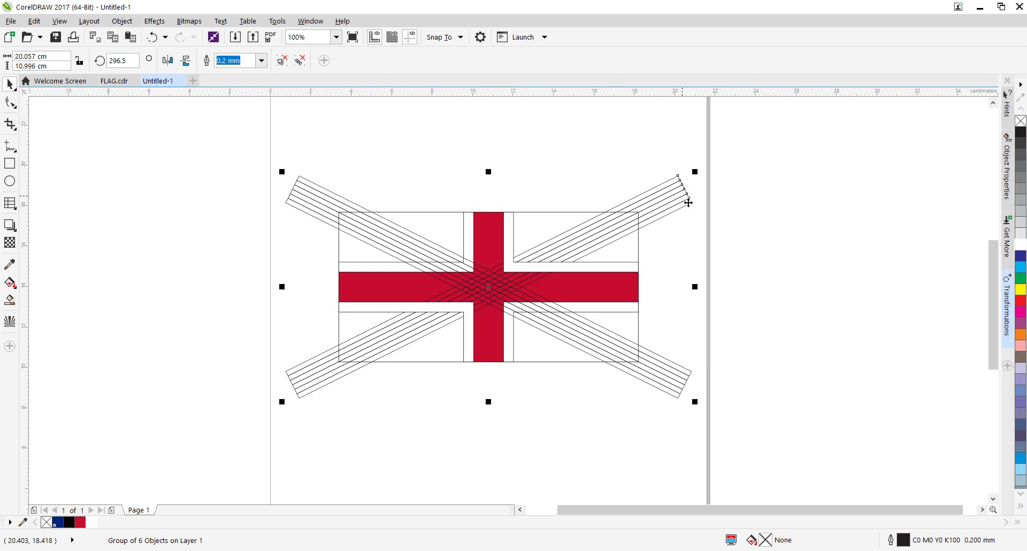
pyautogui.hotkey('shift', 'pageup')
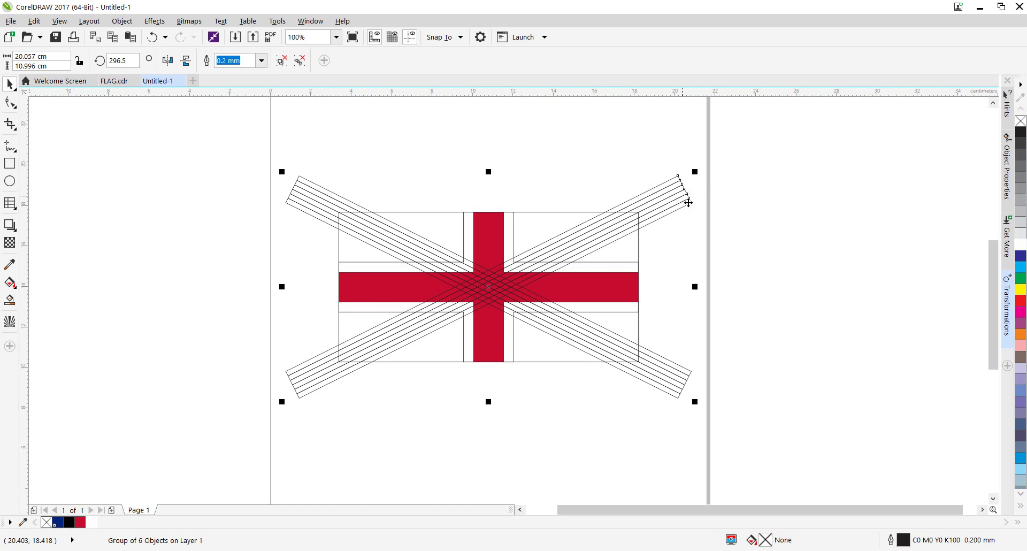
pyautogui.click(589, 418)
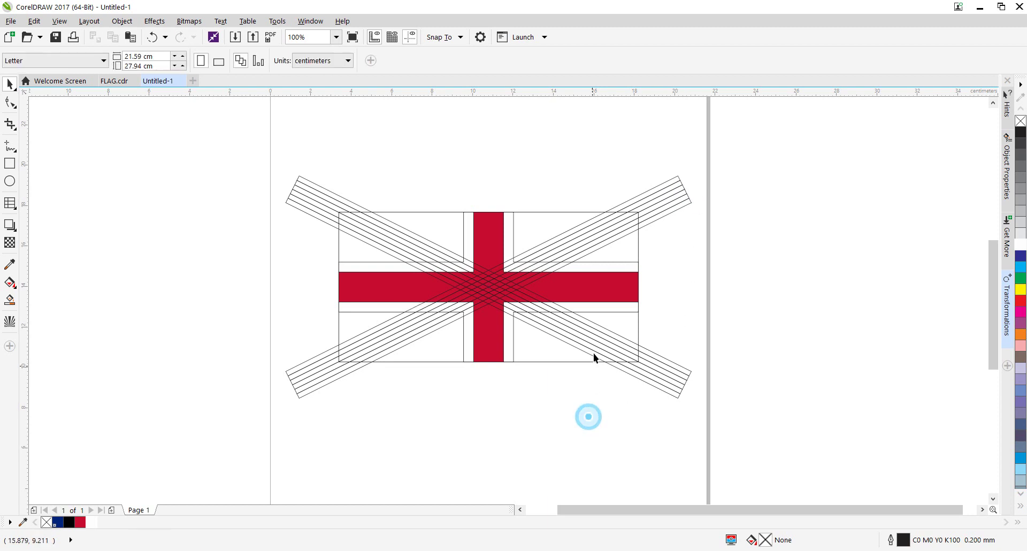
pyautogui.hscroll(3, 444, 271)
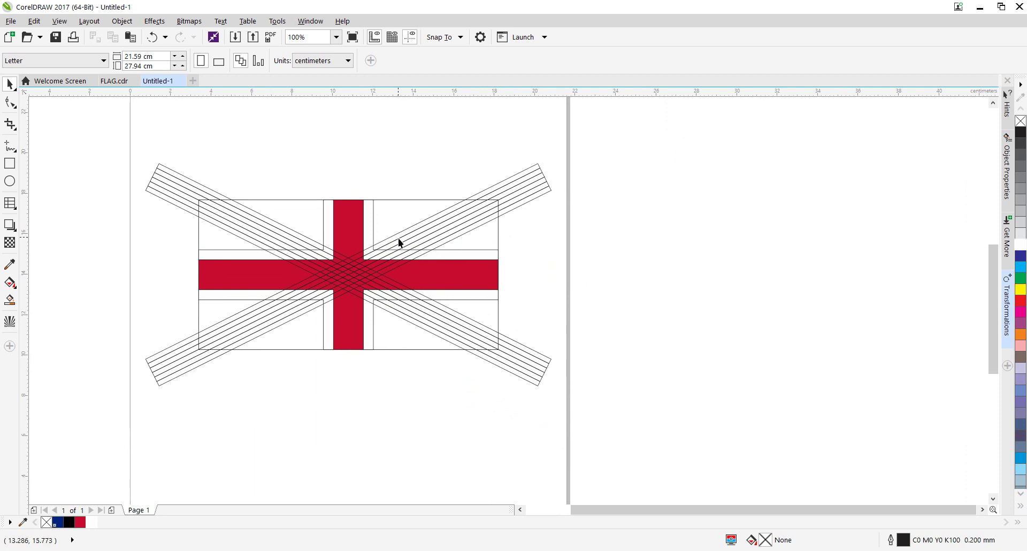
# - Draw a rectangle from the flag's top-left corner across the white corner panel
pyautogui.scroll(2, 398, 236)
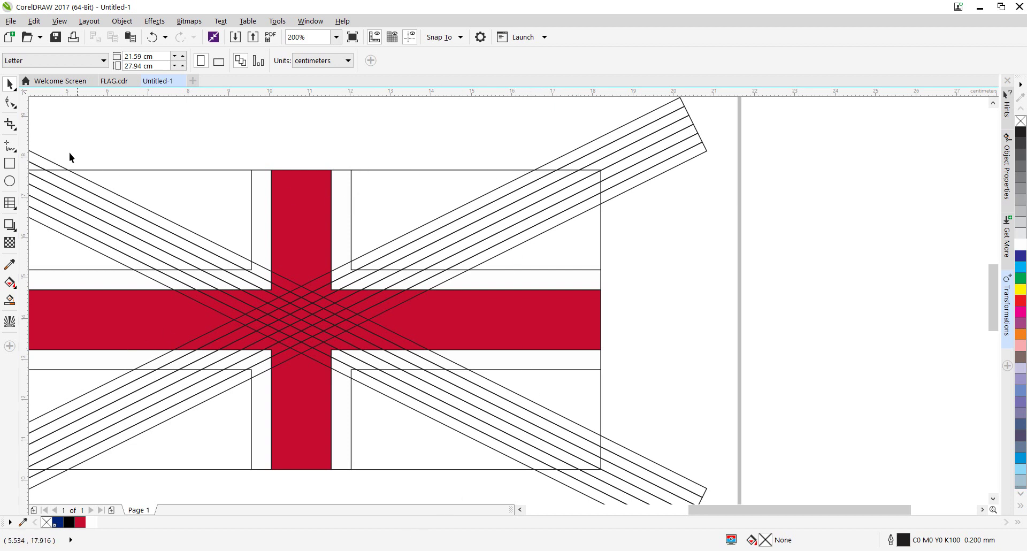
pyautogui.moveTo(239, 149); pyautogui.dragTo(419, 152)
pyautogui.click(9, 164)
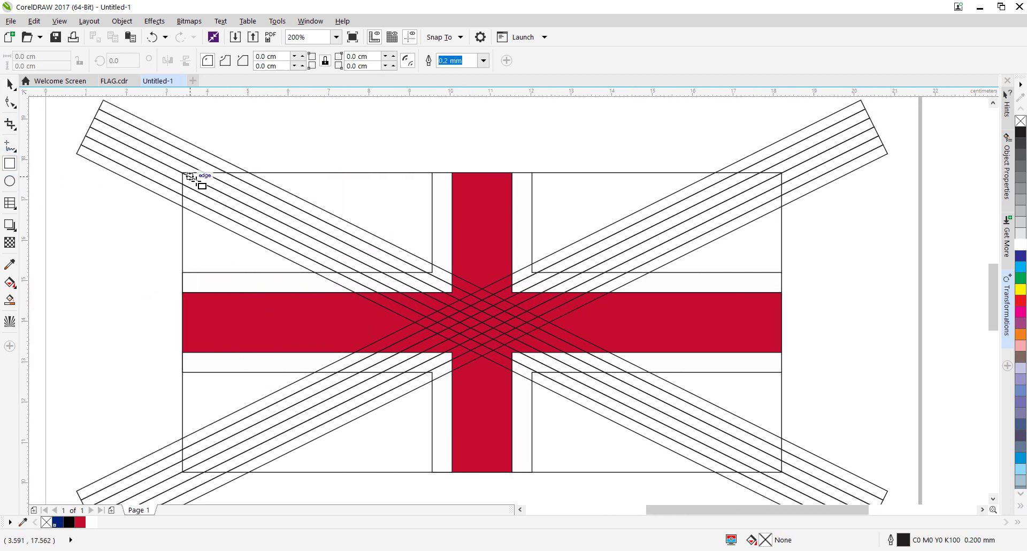
pyautogui.moveTo(186, 175); pyautogui.dragTo(435, 274)
# - Snap the rectangle's side and top edges to the panel lines, sizing it 6.174 × 2.469 cm
pyautogui.scroll(3, 272, 219)
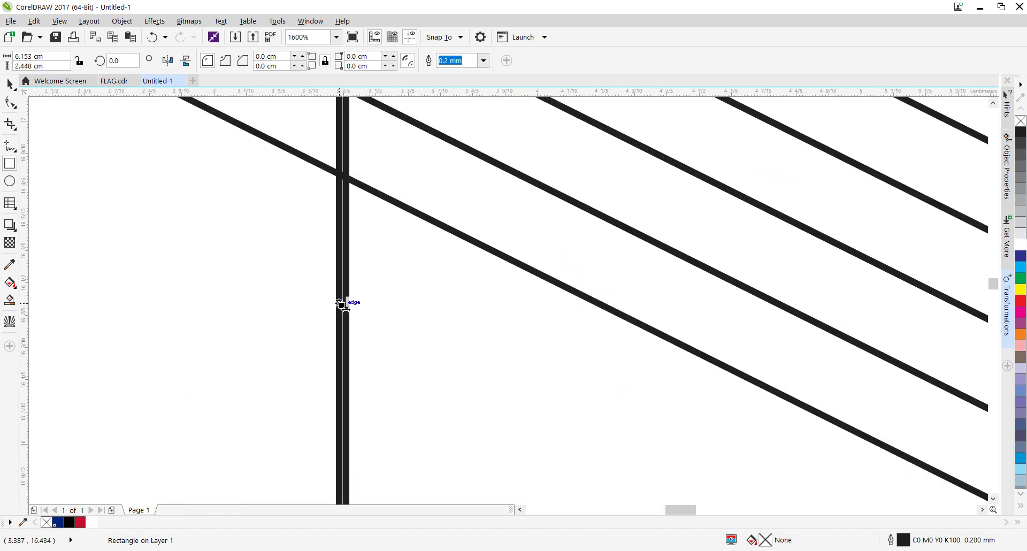
pyautogui.moveTo(341, 304)
pyautogui.mouseDown()
pyautogui.moveTo(350, 307)
pyautogui.moveTo(210, 303)
pyautogui.moveTo(347, 313)
pyautogui.mouseUp()
pyautogui.click(10, 84)
pyautogui.scroll(-3, 360, 316)
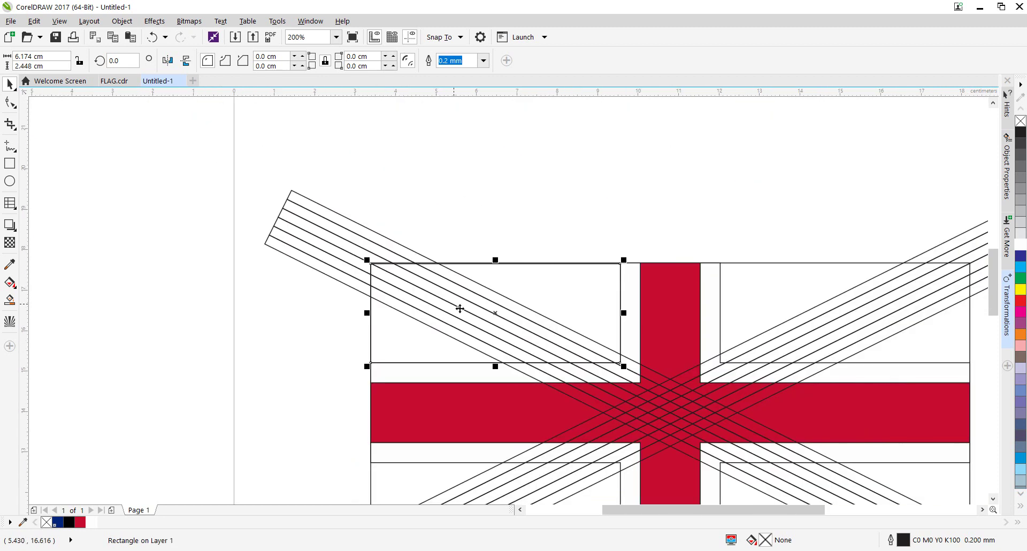
pyautogui.scroll(3, 460, 308)
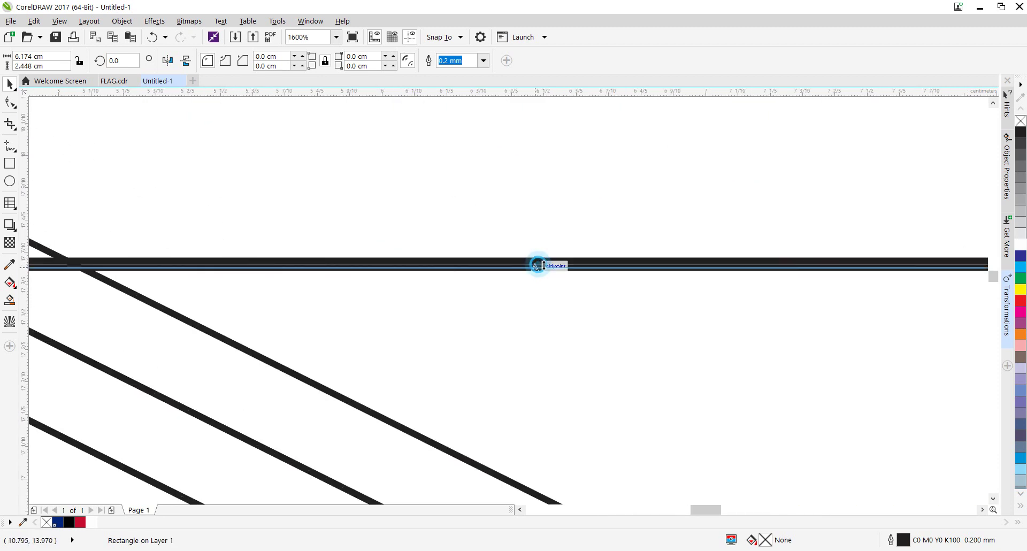
pyautogui.moveTo(538, 261)
pyautogui.mouseDown()
pyautogui.moveTo(537, 241)
pyautogui.moveTo(543, 268)
pyautogui.moveTo(544, 259)
pyautogui.mouseUp()
pyautogui.scroll(-3, 577, 306)
pyautogui.scroll(3, 588, 326)
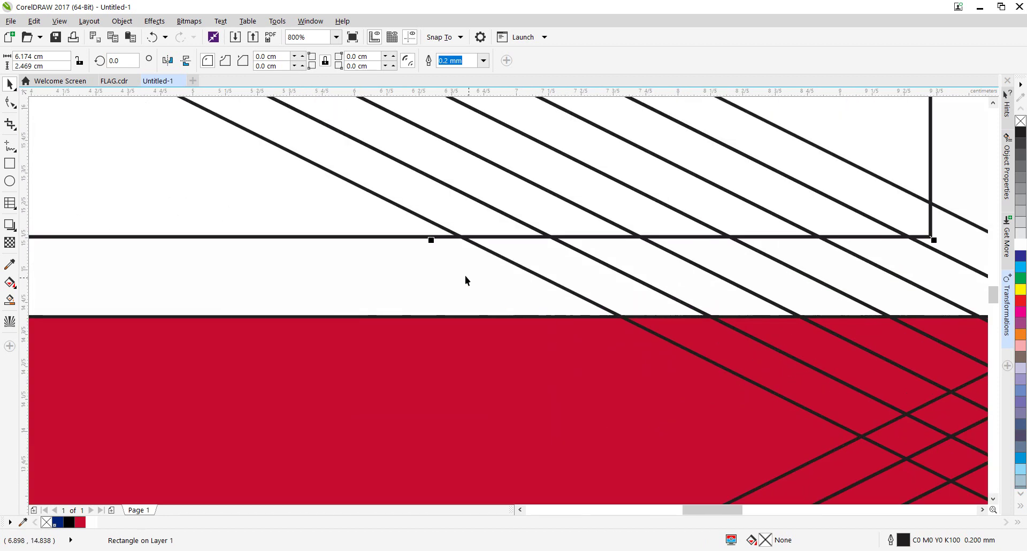
pyautogui.scroll(-2, 668, 262)
pyautogui.scroll(-1, 657, 283)
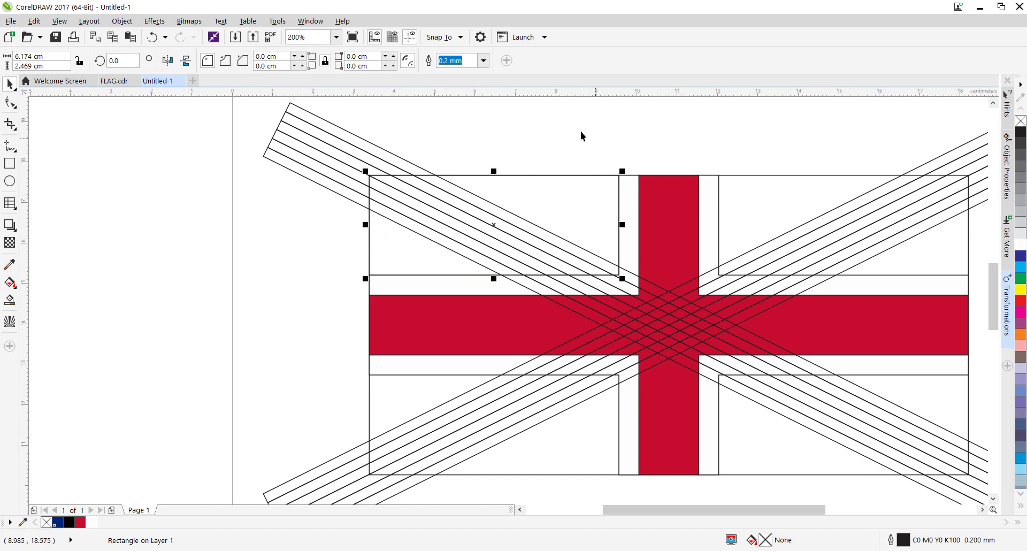
pyautogui.keyDown('shift'); pyautogui.click(632, 176); pyautogui.keyUp('shift')
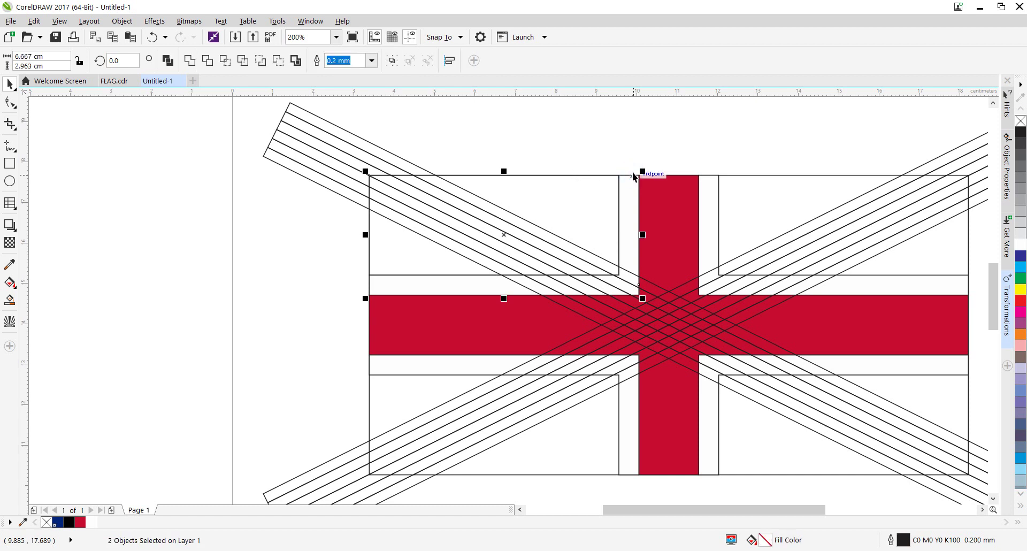
pyautogui.click(687, 152)
pyautogui.click(620, 196)
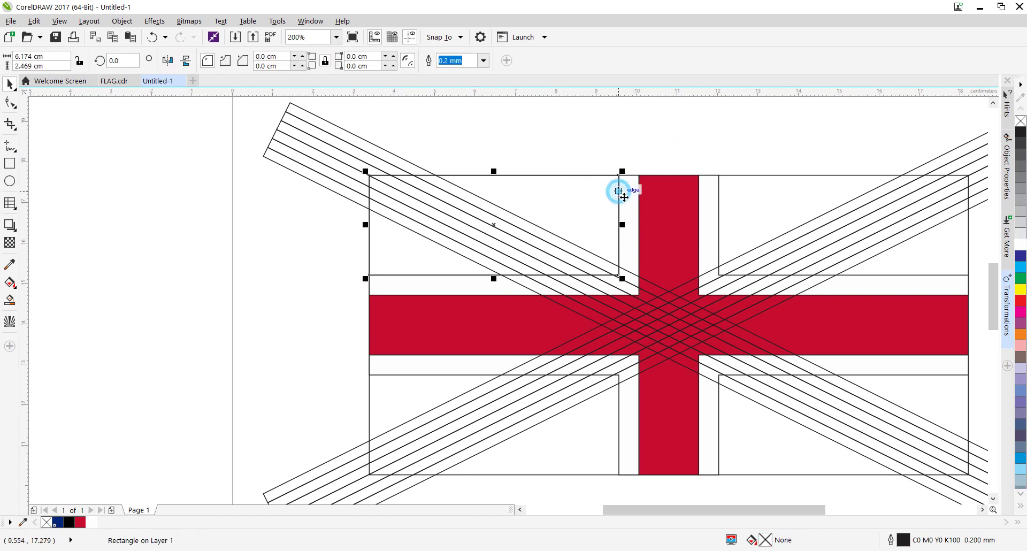
pyautogui.keyDown('shift'); pyautogui.click(372, 291); pyautogui.keyUp('shift')
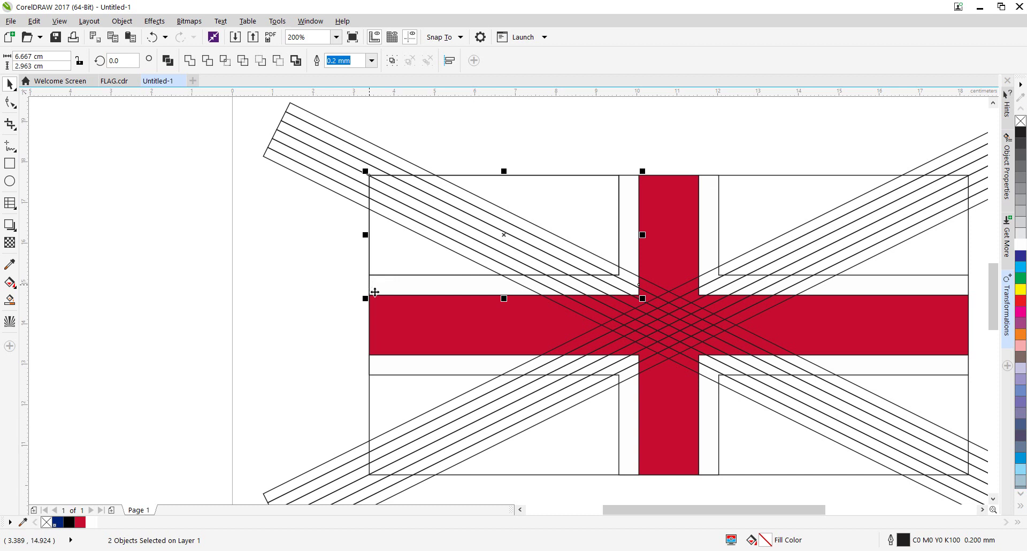
pyautogui.click(543, 149)
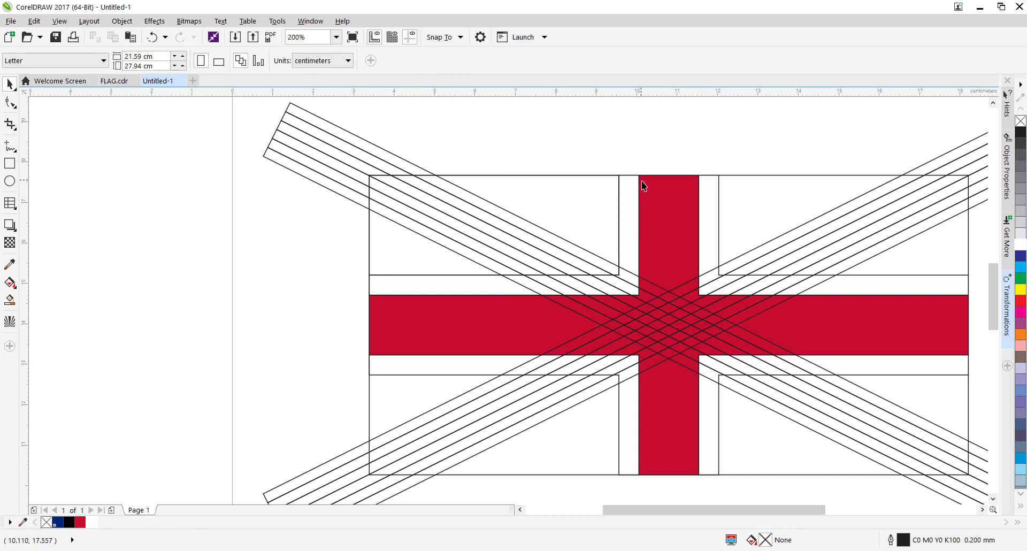
pyautogui.hscroll(3, 409, 204)
pyautogui.click(409, 204)
# - Copy the panel rectangle onto the lower-right and lower-left panels, pairing each with its white strip
pyautogui.moveTo(296, 225); pyautogui.dragTo(635, 422)
pyautogui.scroll(-2, 635, 422)
pyautogui.hscroll(-3, 635, 422)
pyautogui.moveTo(778, 360); pyautogui.dragTo(426, 353)
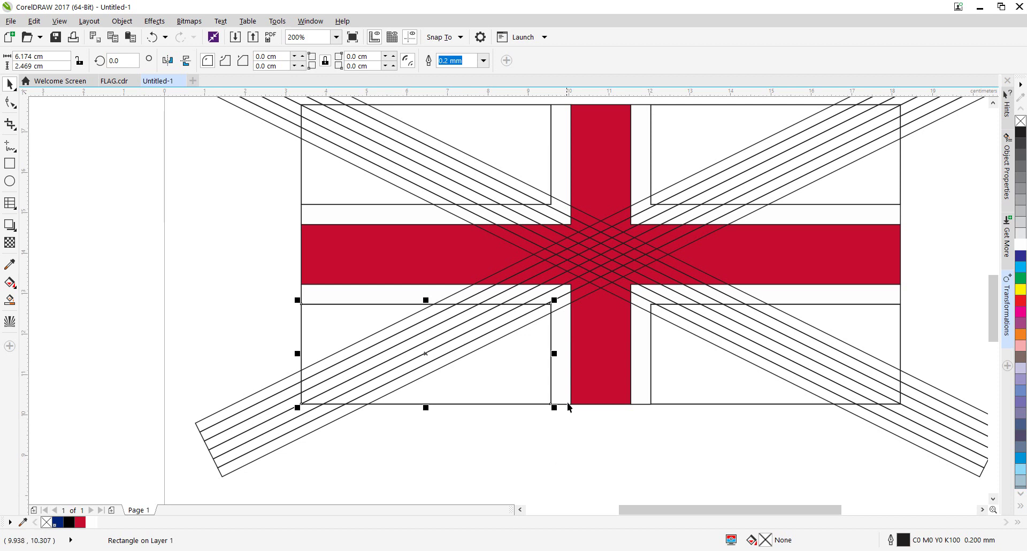
pyautogui.keyDown('shift'); pyautogui.click(567, 401); pyautogui.keyUp('shift')
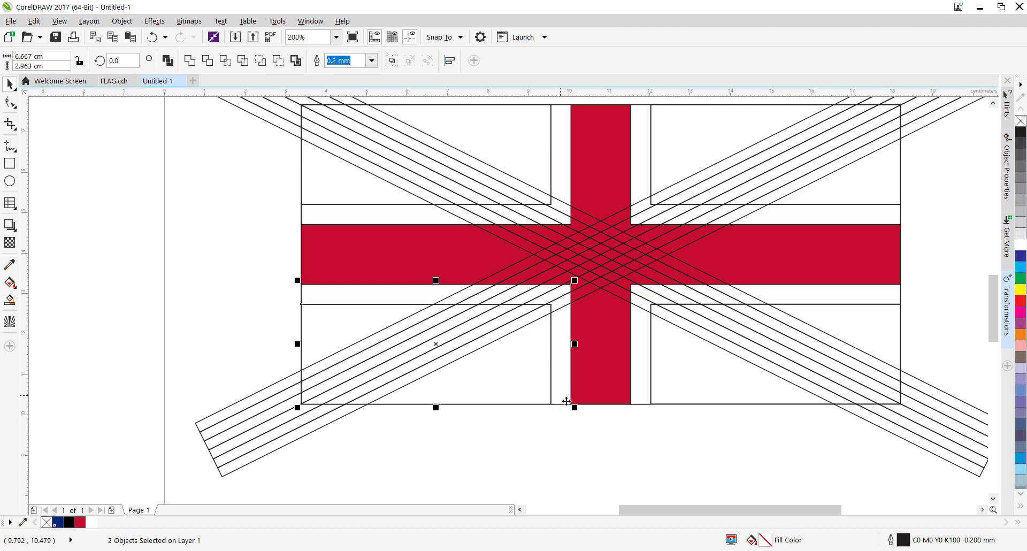
pyautogui.hscroll(3, 690, 438)
pyautogui.click(567, 350)
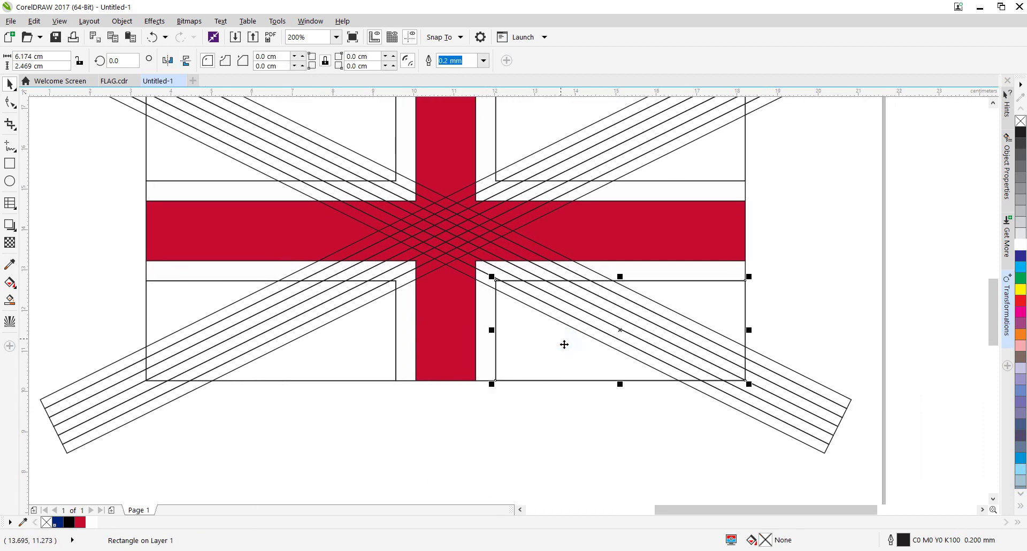
pyautogui.keyDown('shift'); pyautogui.click(480, 306); pyautogui.keyUp('shift')
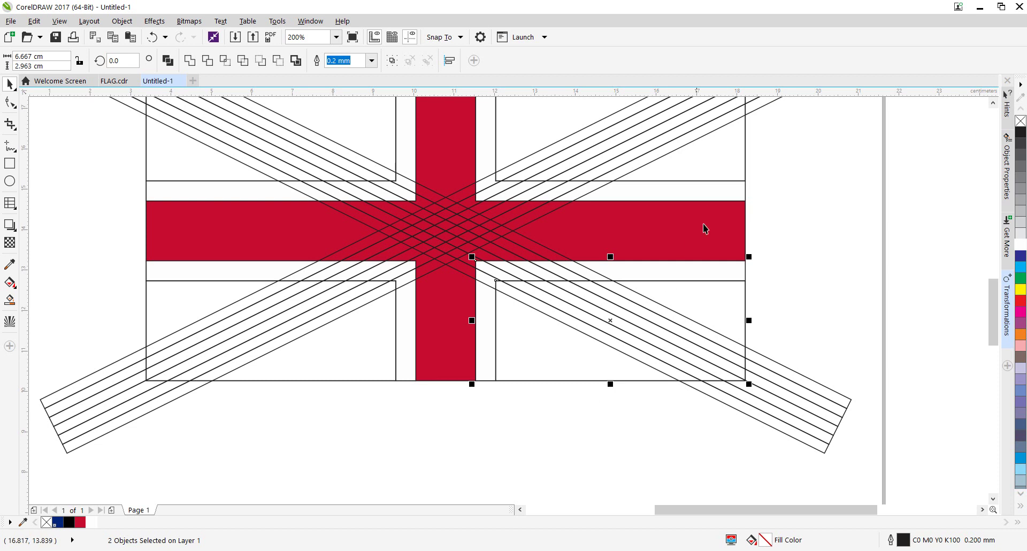
# - Align the upper-right panel rectangle against its neighbouring white strip
pyautogui.scroll(3, 723, 215)
pyautogui.click(638, 321)
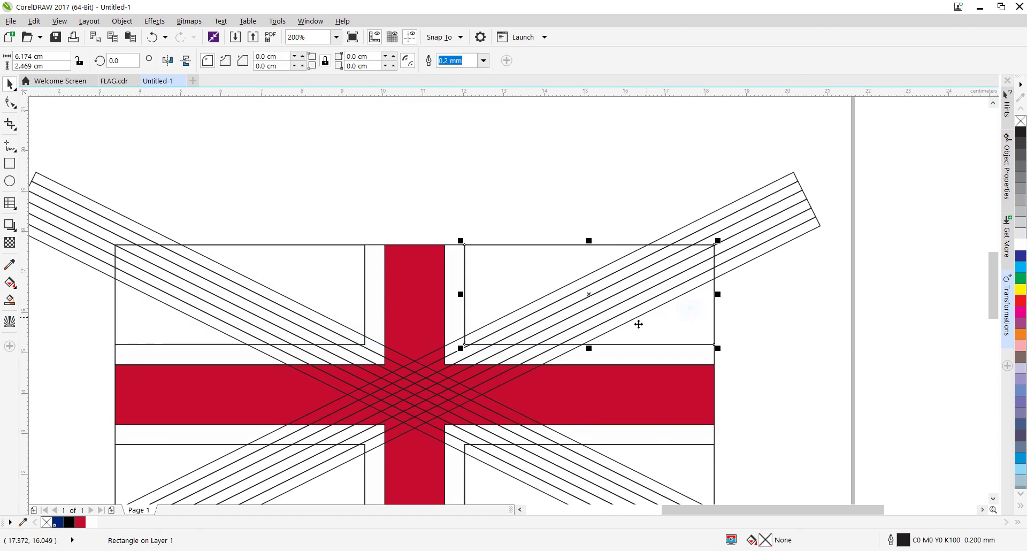
pyautogui.keyDown('shift'); pyautogui.click(457, 262); pyautogui.keyUp('shift')
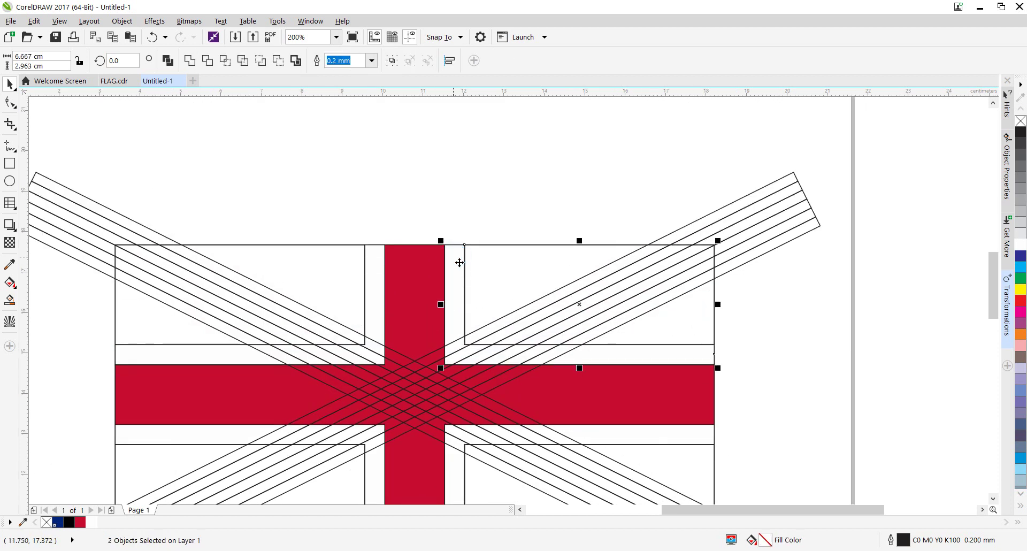
pyautogui.press('r')
pyautogui.click(802, 290)
pyautogui.click(693, 329)
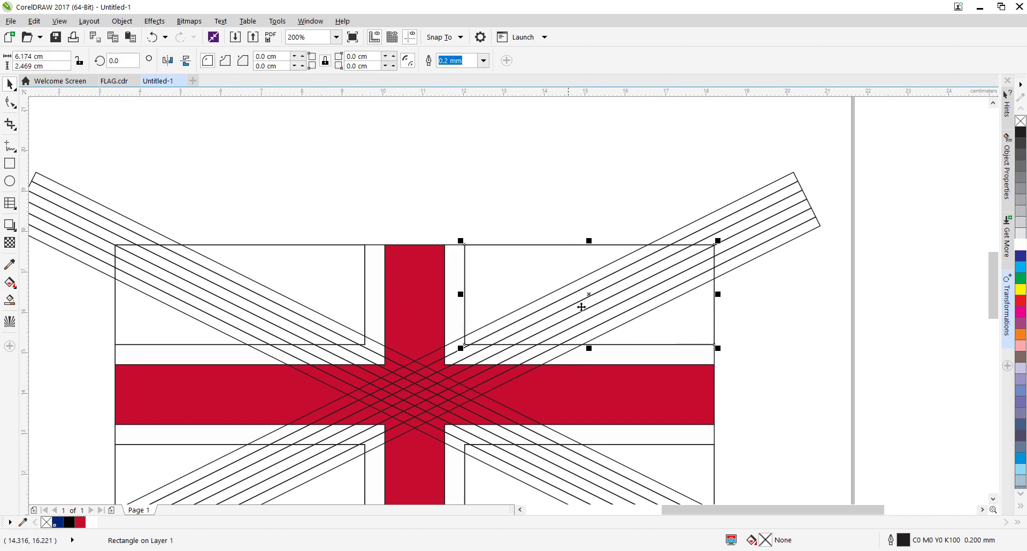
# - Intersect the diagonal line bands with the upper-right and lower-right white panels
pyautogui.click(801, 224)
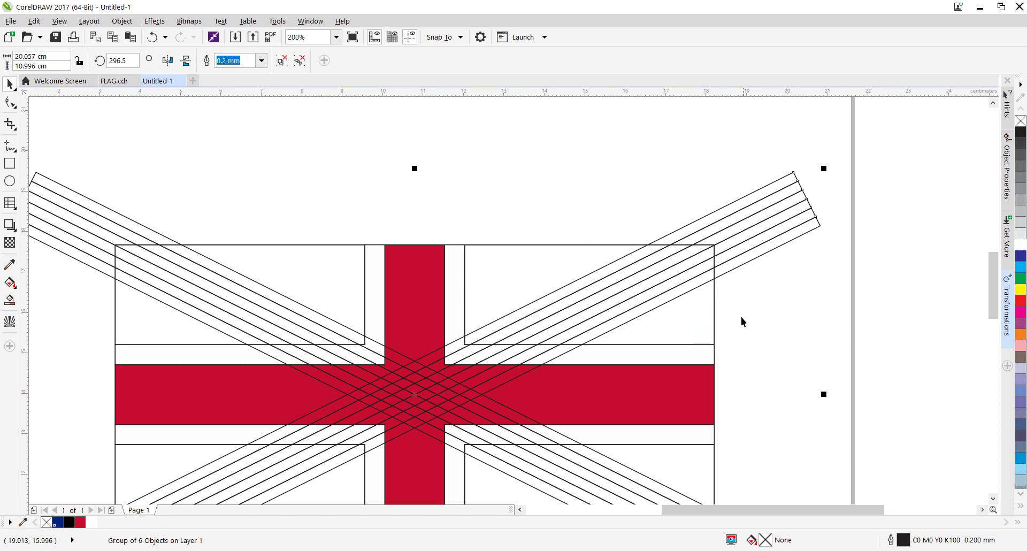
pyautogui.click(681, 326)
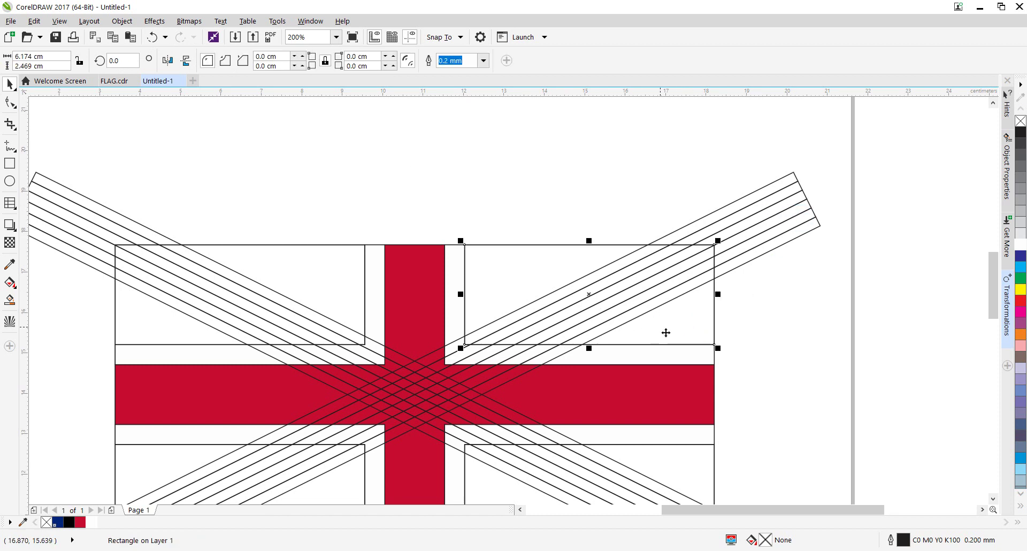
pyautogui.keyDown('shift'); pyautogui.click(781, 216); pyautogui.keyUp('shift')
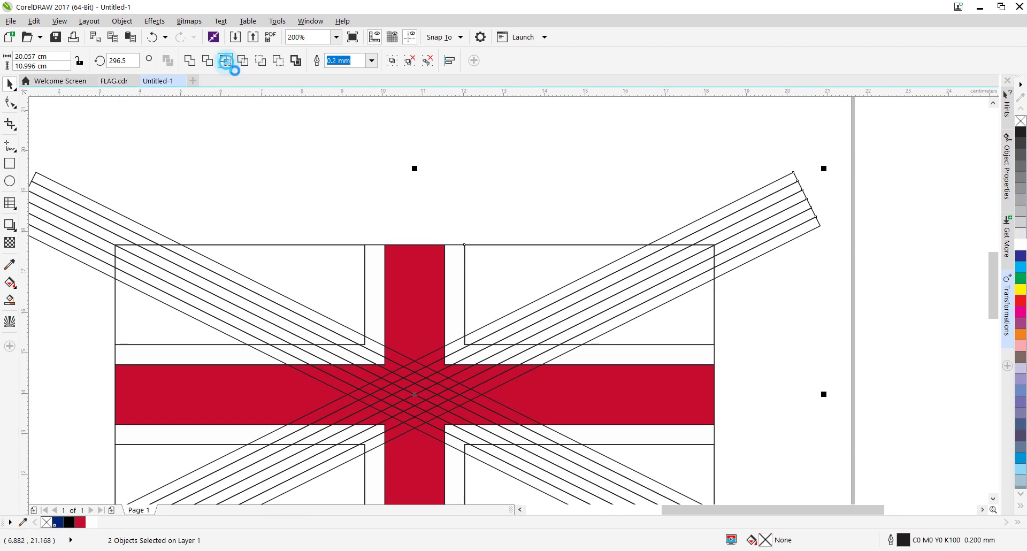
pyautogui.click(225, 60)
pyautogui.click(797, 321)
pyautogui.click(785, 241)
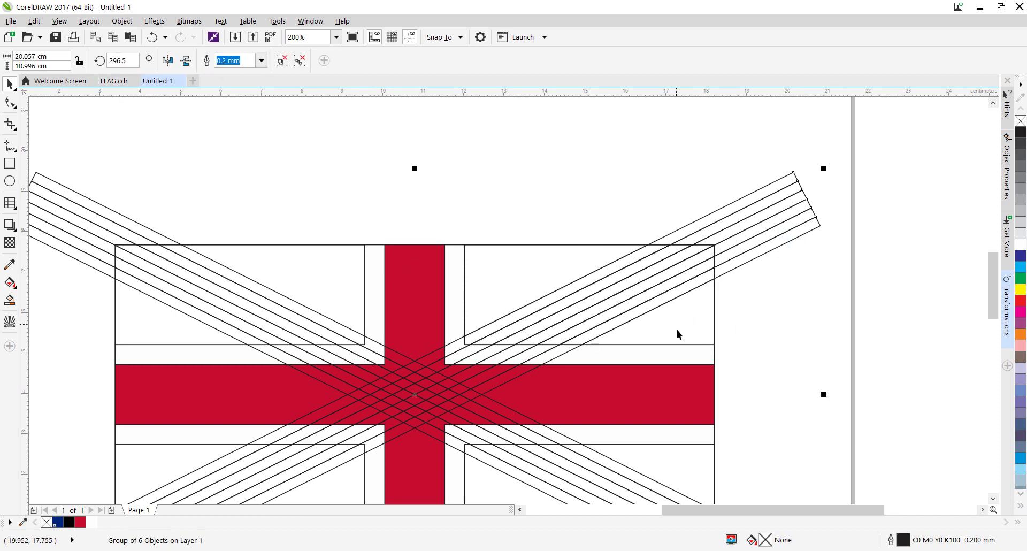
pyautogui.keyDown('shift'); pyautogui.click(568, 277); pyautogui.keyUp('shift')
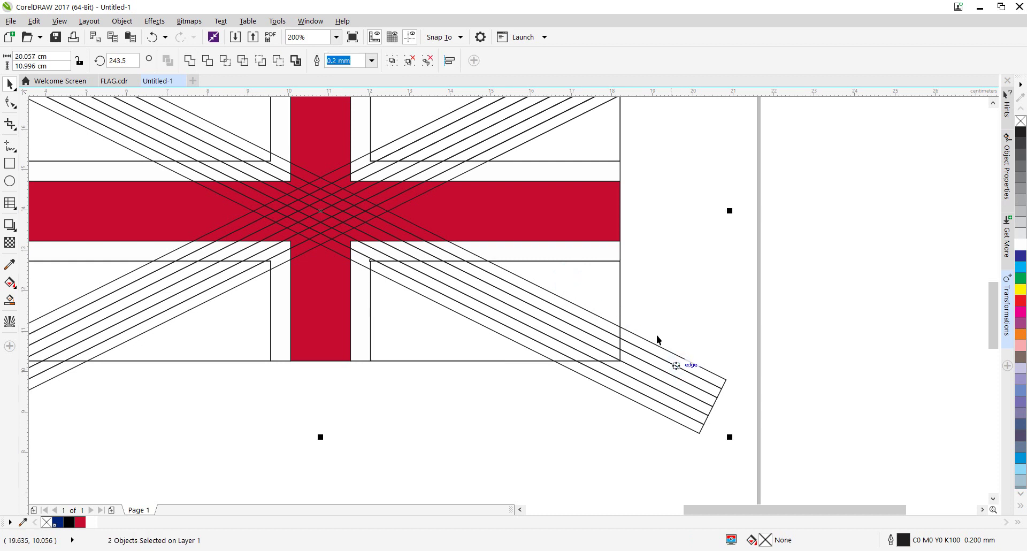
pyautogui.click(226, 60)
# - Intersect the diagonal line bands with the lower-left and upper-left white panels
pyautogui.moveTo(285, 320); pyautogui.dragTo(499, 301)
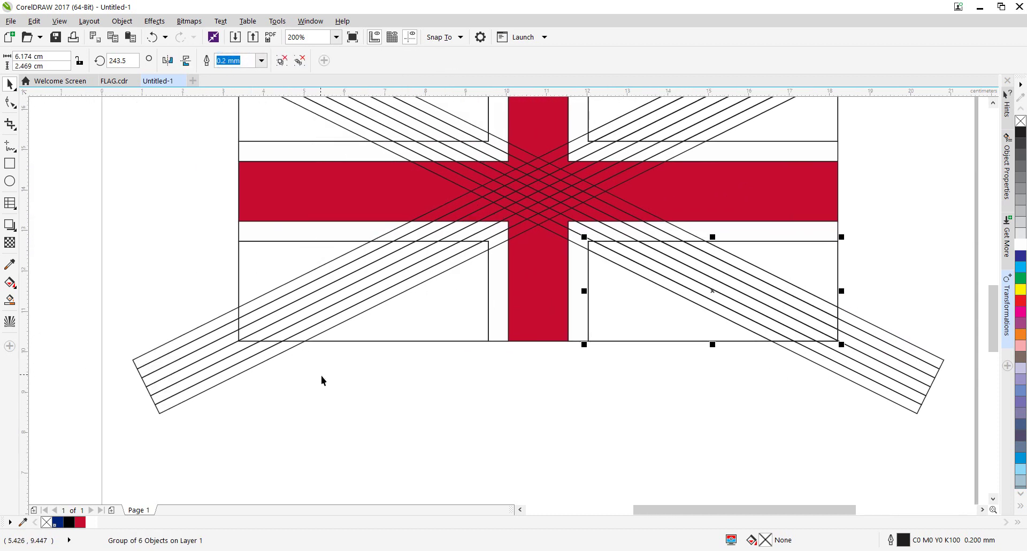
pyautogui.click(410, 333)
pyautogui.keyDown('shift'); pyautogui.click(156, 360); pyautogui.keyUp('shift')
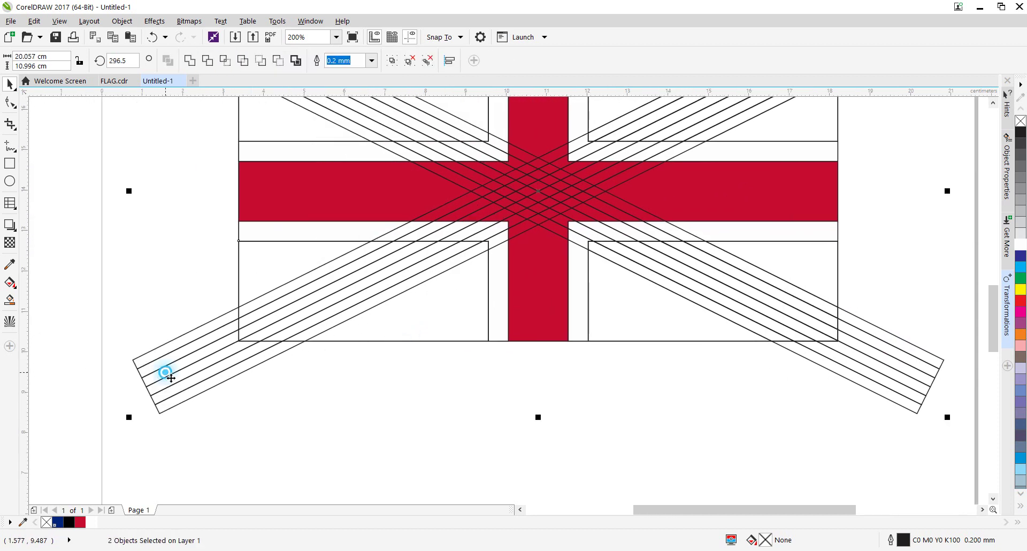
pyautogui.click(225, 60)
pyautogui.scroll(3, 273, 214)
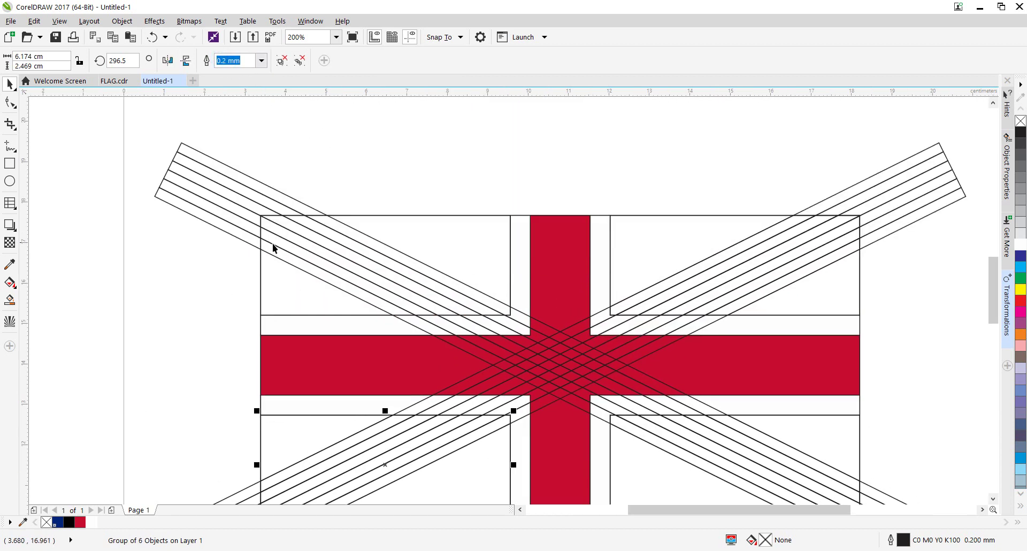
pyautogui.click(477, 231)
pyautogui.keyDown('shift'); pyautogui.click(224, 186); pyautogui.keyUp('shift')
pyautogui.click(225, 60)
# - Delete the two original long diagonal line bands that overhang the flag
pyautogui.scroll(-2, 480, 213)
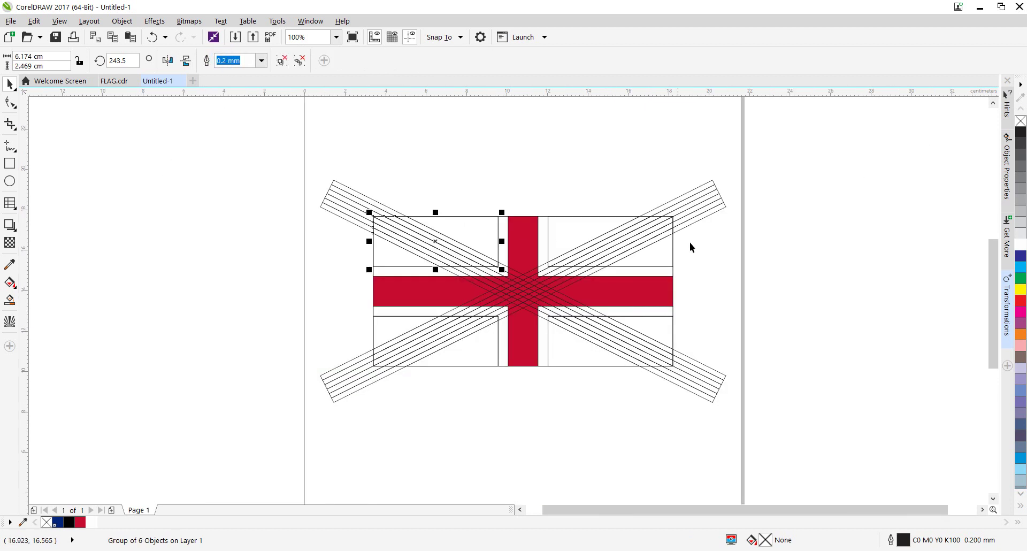
pyautogui.click(719, 217)
pyautogui.click(715, 204)
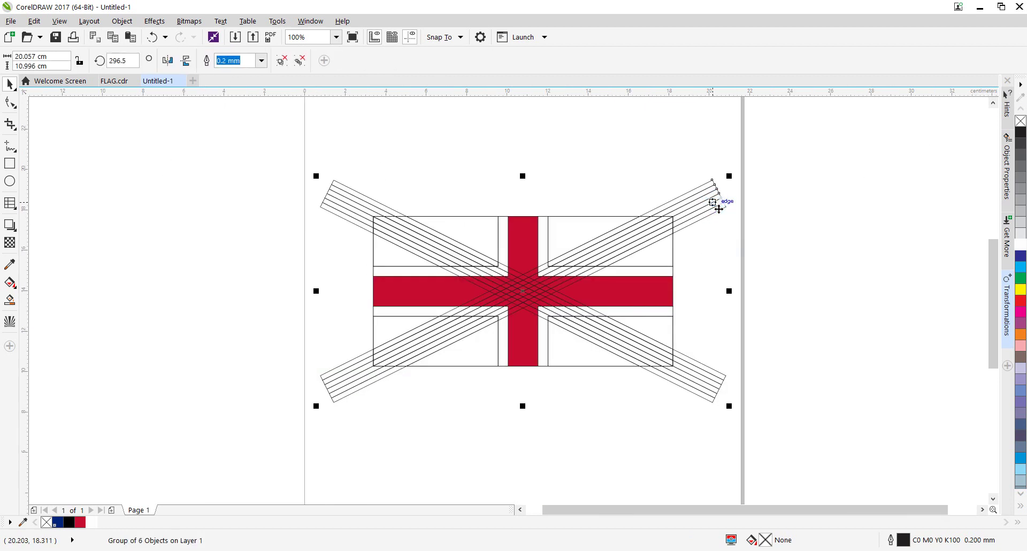
pyautogui.press('Delete')
pyautogui.click(705, 383)
pyautogui.press('Delete')
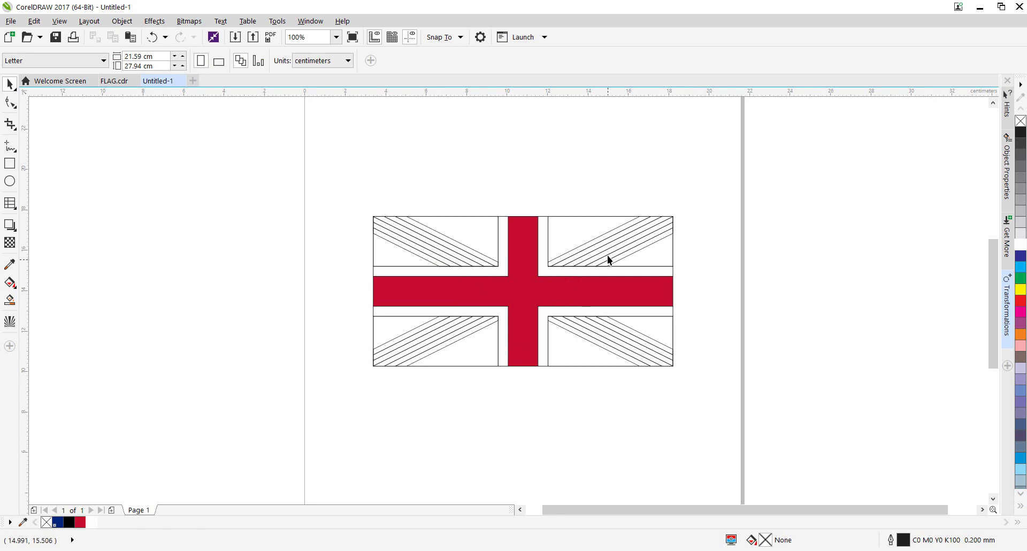
# - Combine the four white quadrant panels into a single shape with Ctrl+L
pyautogui.scroll(3, 608, 258)
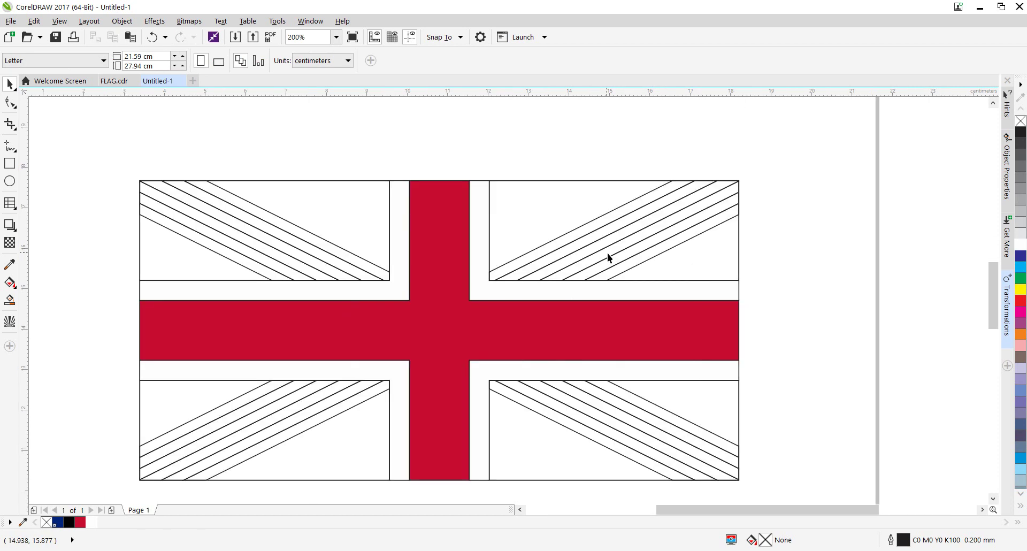
pyautogui.click(550, 203)
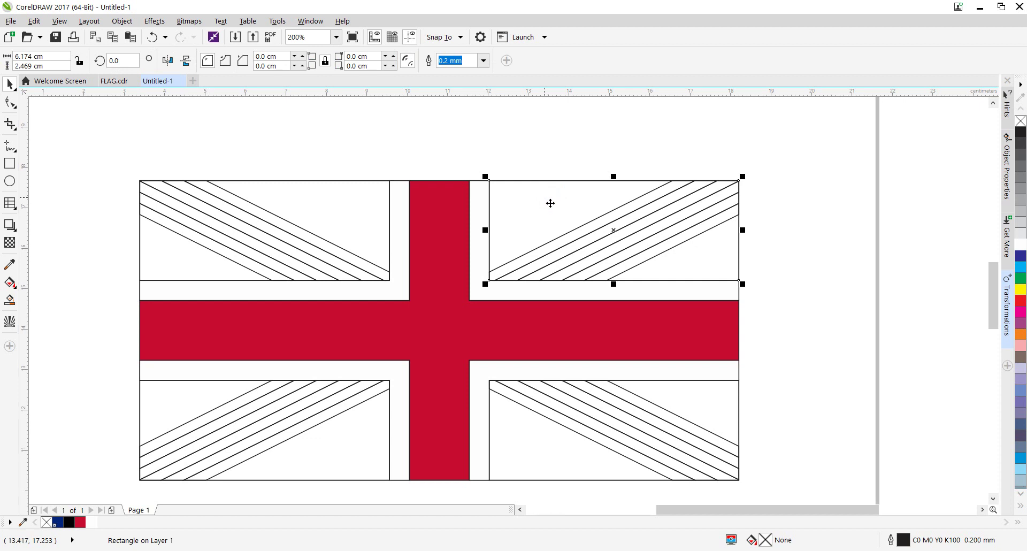
pyautogui.keyDown('shift'); pyautogui.click(521, 451); pyautogui.keyUp('shift')
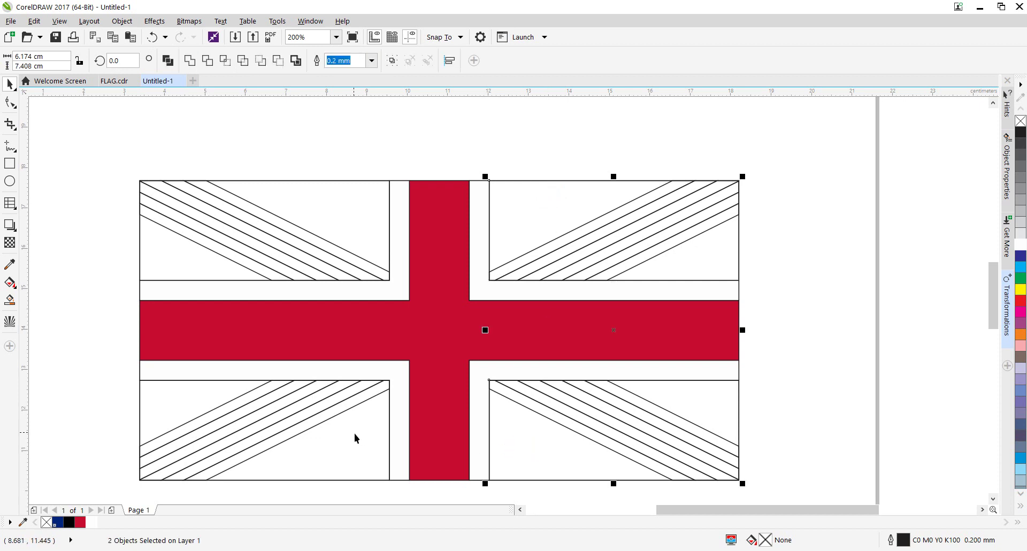
pyautogui.keyDown('shift'); pyautogui.click(354, 435); pyautogui.keyUp('shift')
pyautogui.keyDown('shift'); pyautogui.click(208, 261); pyautogui.keyUp('shift')
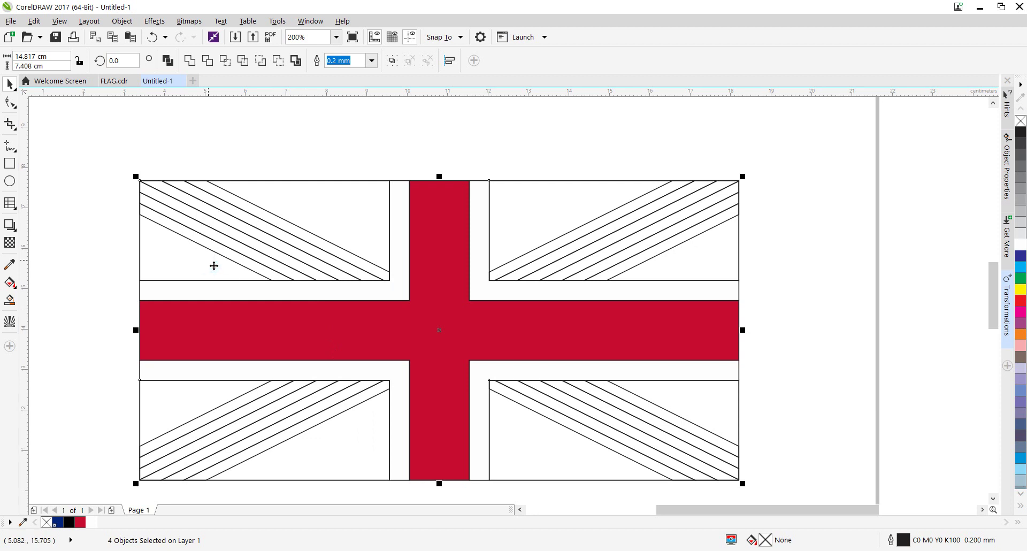
pyautogui.hotkey('ctrl', 'l')
pyautogui.click(208, 261)
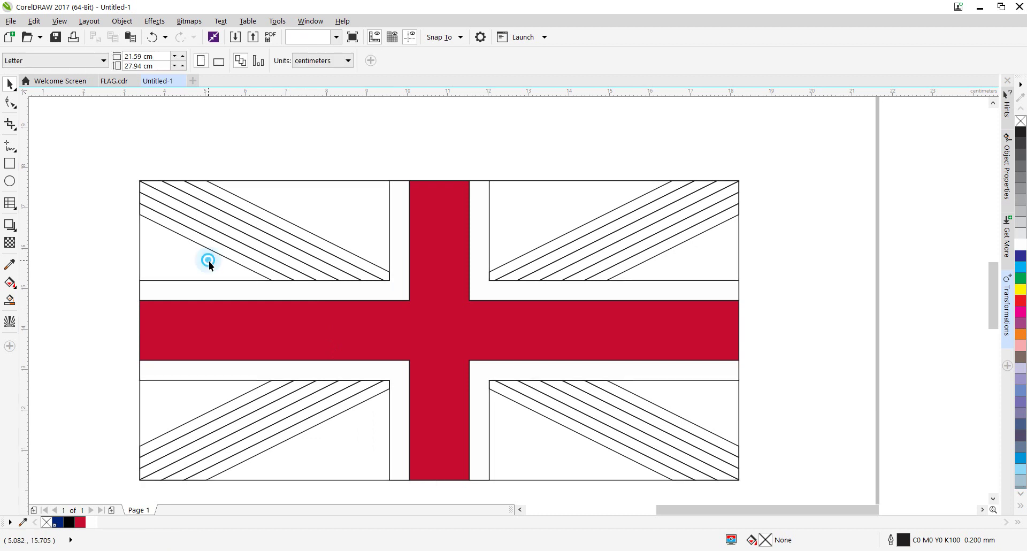
pyautogui.click(288, 133)
pyautogui.click(513, 243)
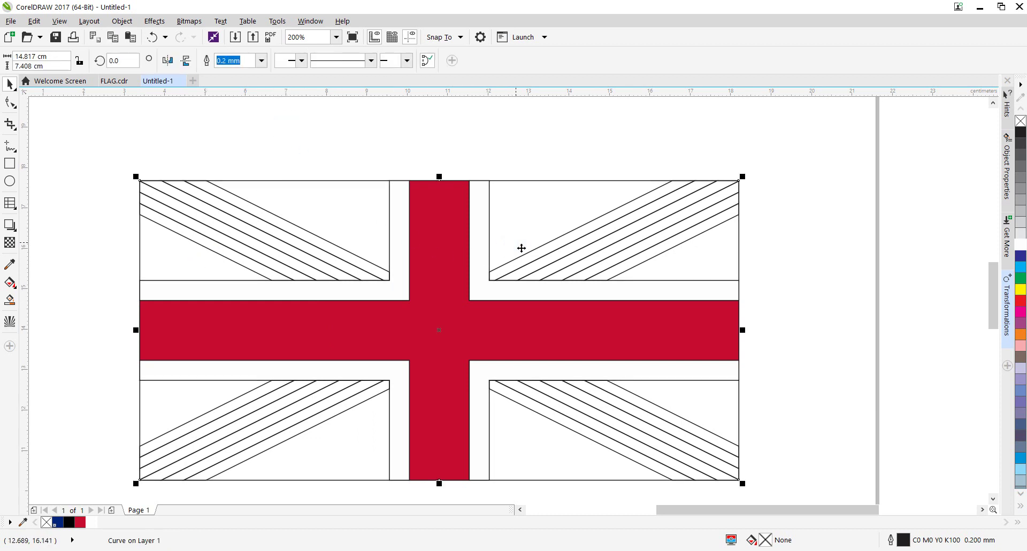
# - Ungroup the upper-right and lower-right clipped line groups into individual lines
pyautogui.hscroll(5, 507, 176)
pyautogui.scroll(1, 615, 264)
pyautogui.click(587, 235)
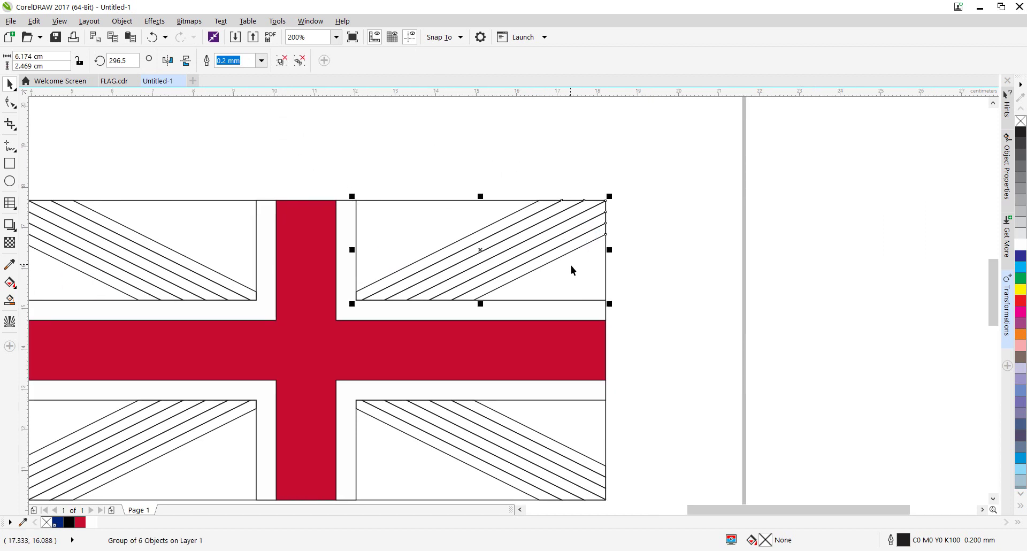
pyautogui.hscroll(2, 570, 265)
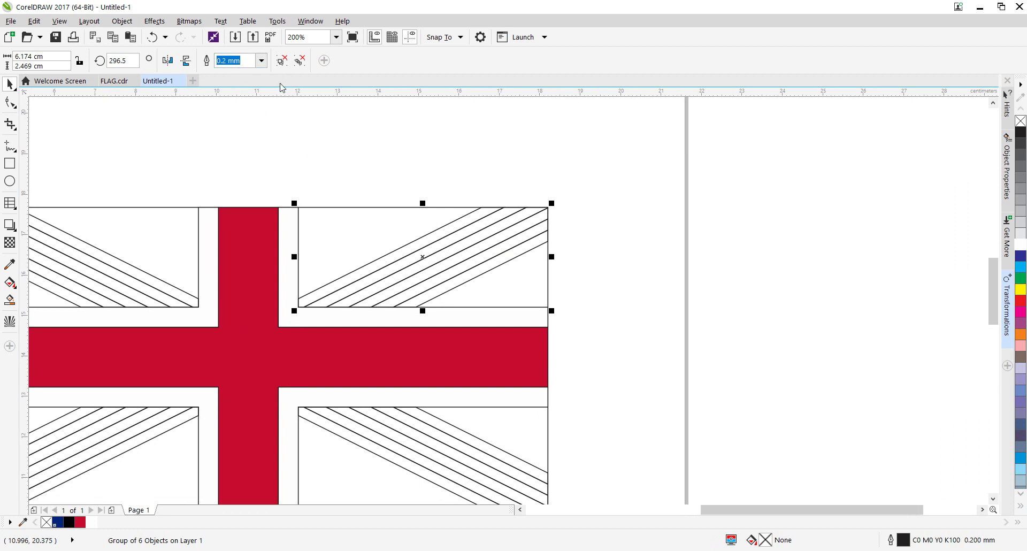
pyautogui.click(300, 61)
pyautogui.click(410, 431)
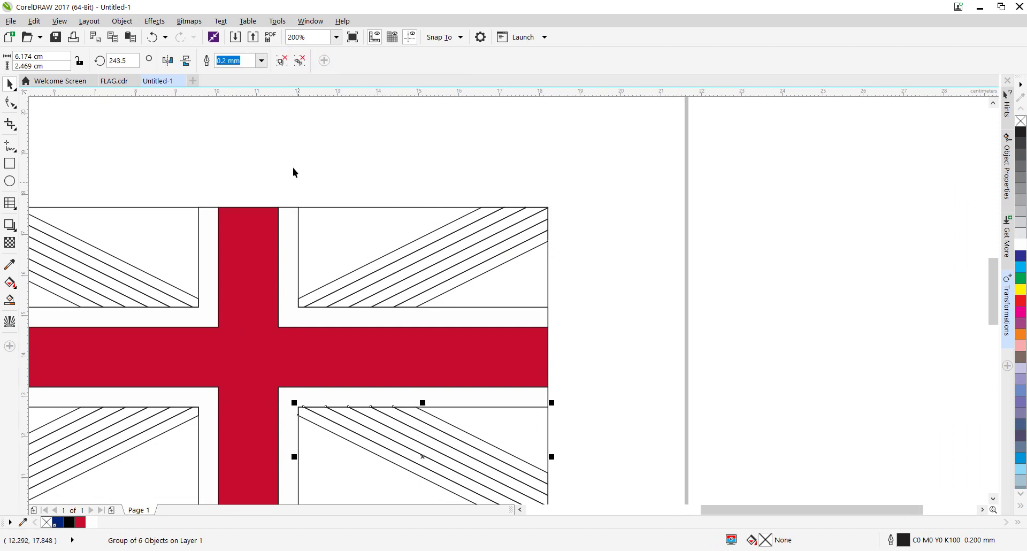
pyautogui.click(300, 60)
pyautogui.click(585, 184)
pyautogui.moveTo(573, 319); pyautogui.dragTo(711, 257)
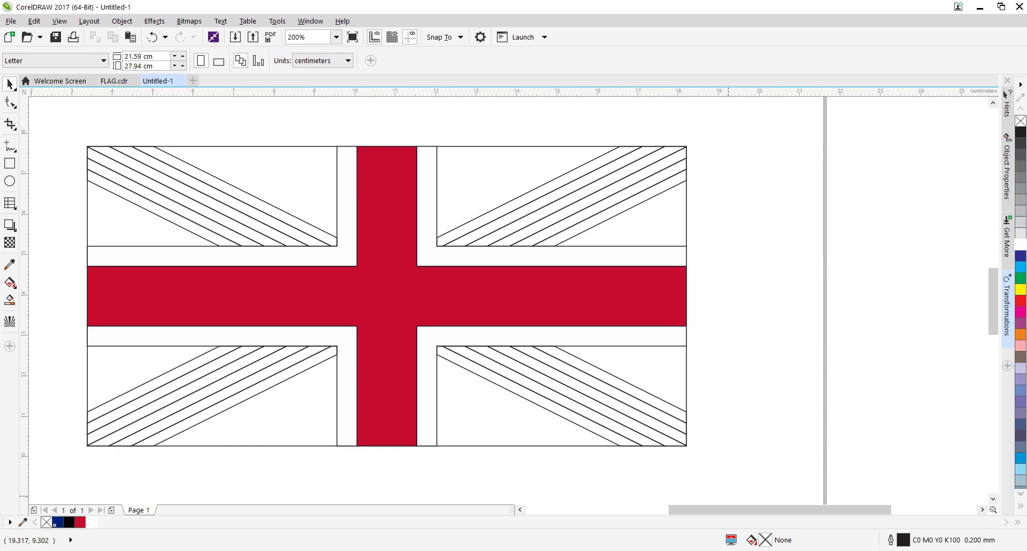
# - After checking the Union Jack specification, weld two lower-right stripes and fill them red
pyautogui.hotkey('alt', 'Tab')
pyautogui.hotkey('alt', 'Tab')
pyautogui.scroll(2, 567, 377)
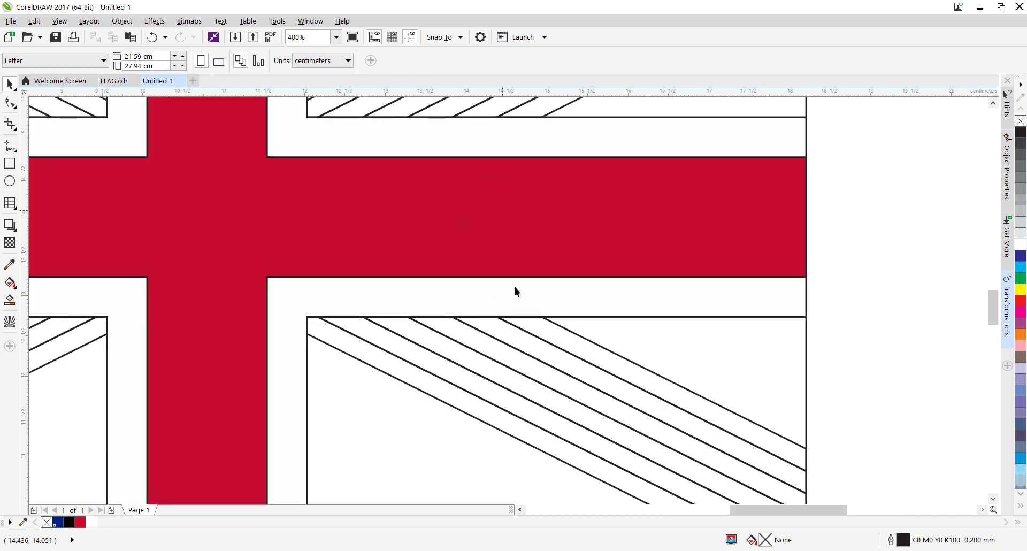
pyautogui.click(558, 358)
pyautogui.keyDown('shift'); pyautogui.click(546, 374); pyautogui.keyUp('shift')
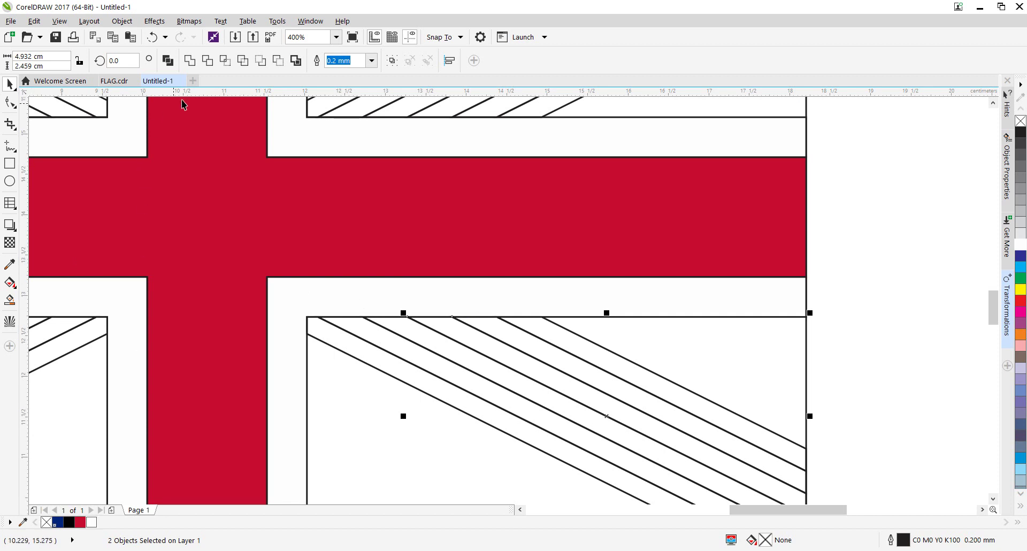
pyautogui.click(190, 60)
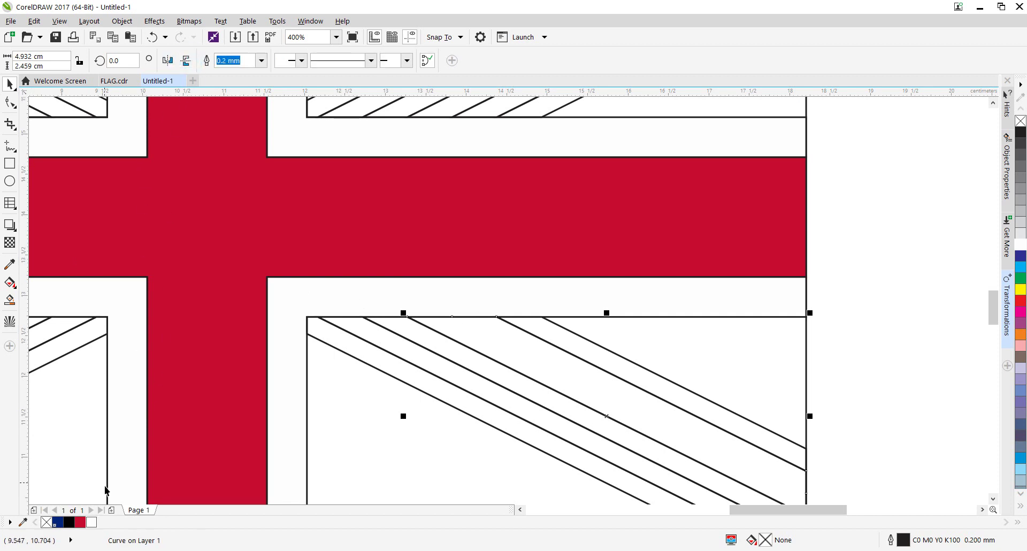
pyautogui.click(81, 521)
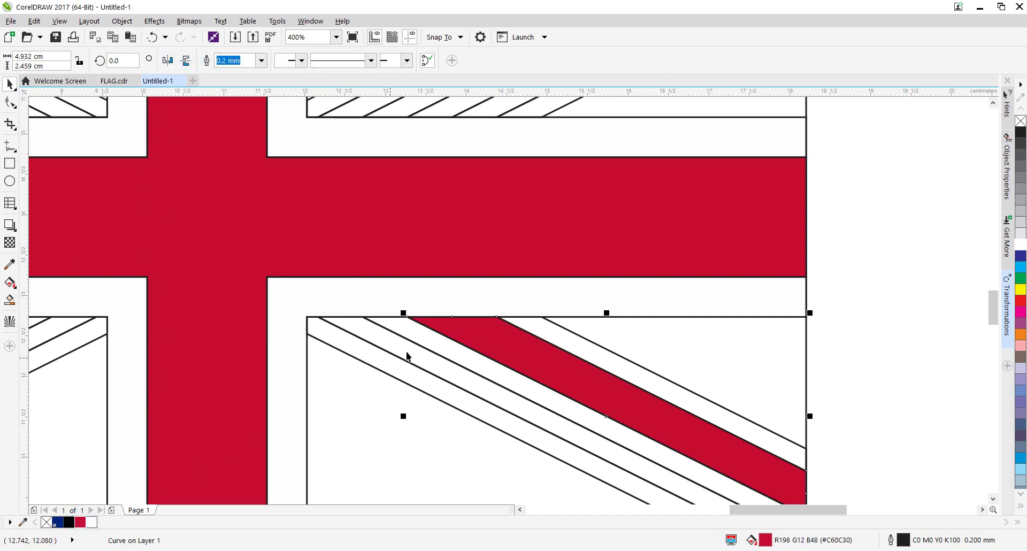
# - Weld two adjacent upper-right stripes into one shape and fill it red
pyautogui.scroll(5, 540, 227)
pyautogui.moveTo(551, 212); pyautogui.dragTo(432, 266)
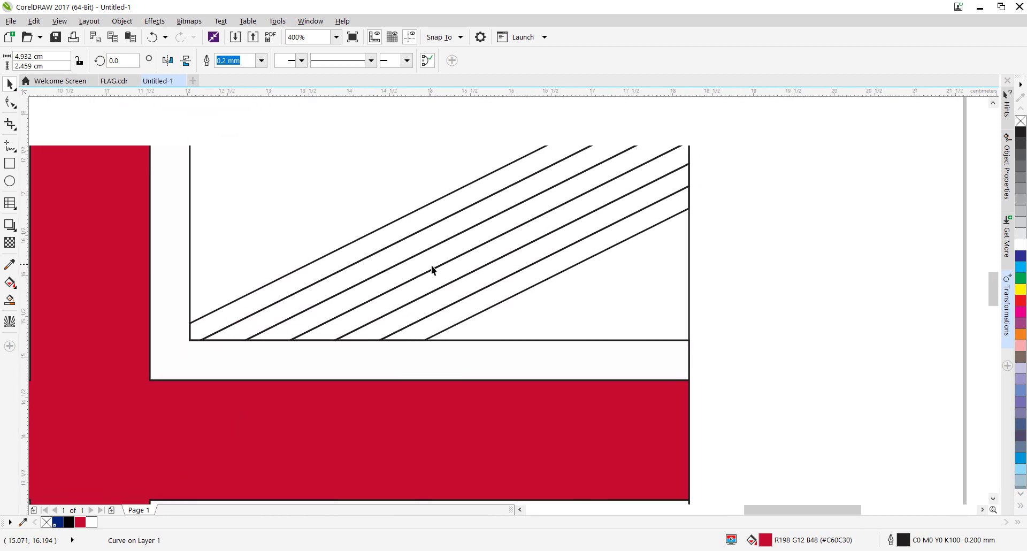
pyautogui.click(488, 218)
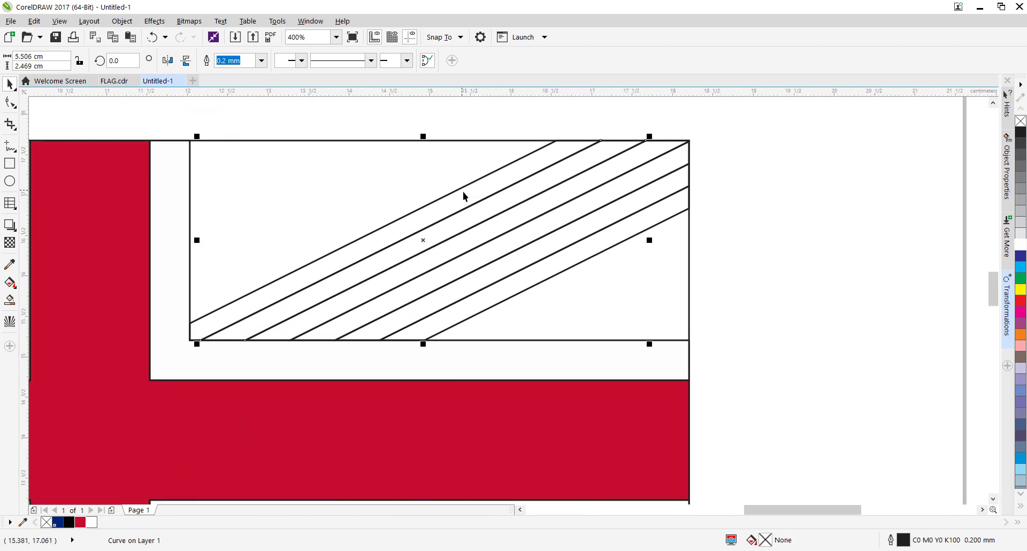
pyautogui.keyDown('shift'); pyautogui.click(484, 236); pyautogui.keyUp('shift')
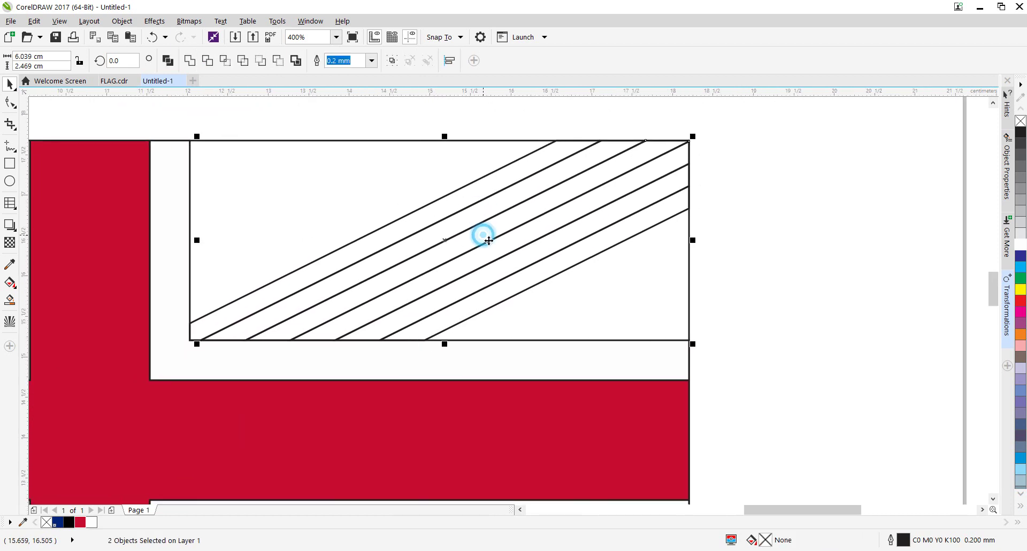
pyautogui.click(191, 60)
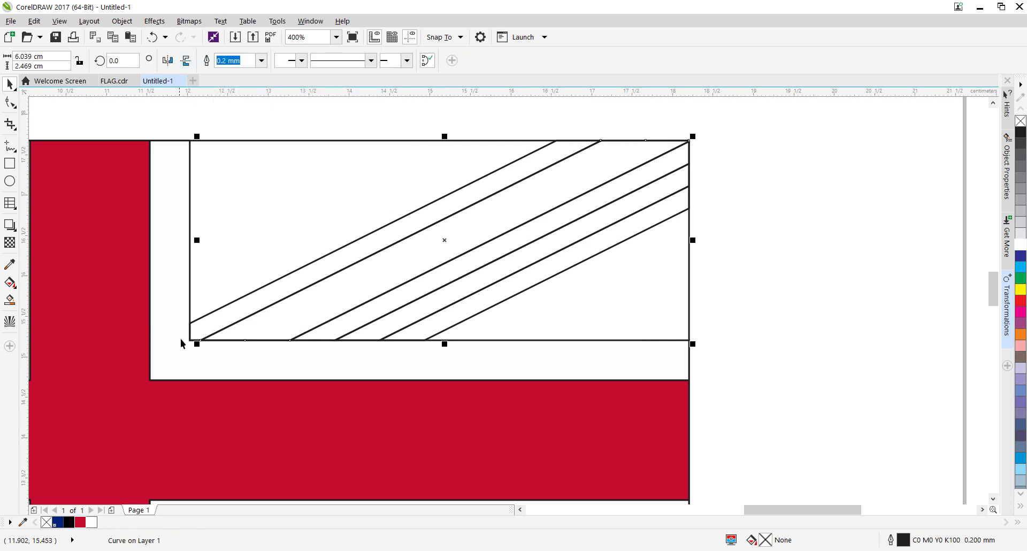
pyautogui.click(80, 522)
# - Ungroup the upper-left line group and weld two of its neighbouring strips together
pyautogui.scroll(-2, 335, 314)
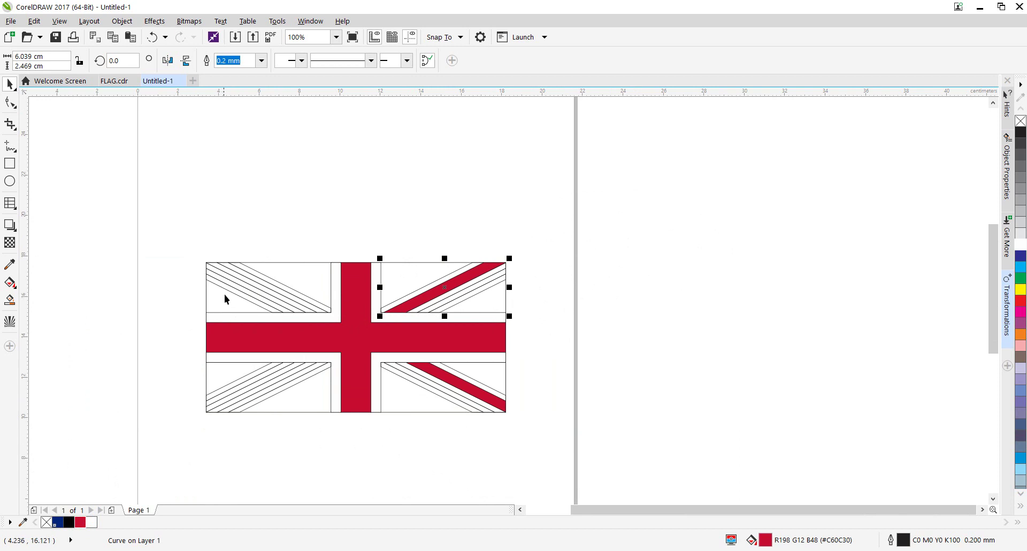
pyautogui.scroll(2, 230, 288)
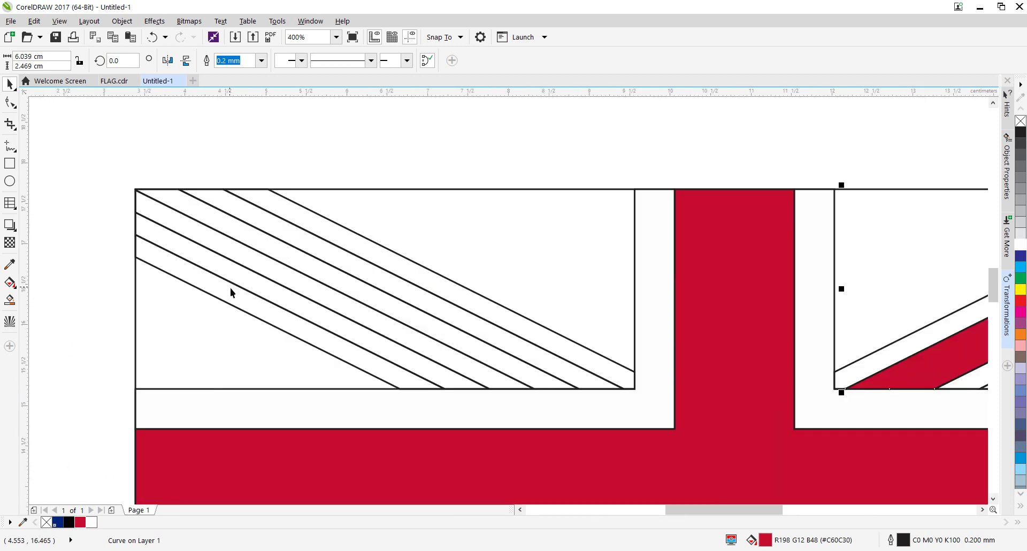
pyautogui.click(230, 292)
pyautogui.click(300, 62)
pyautogui.click(219, 270)
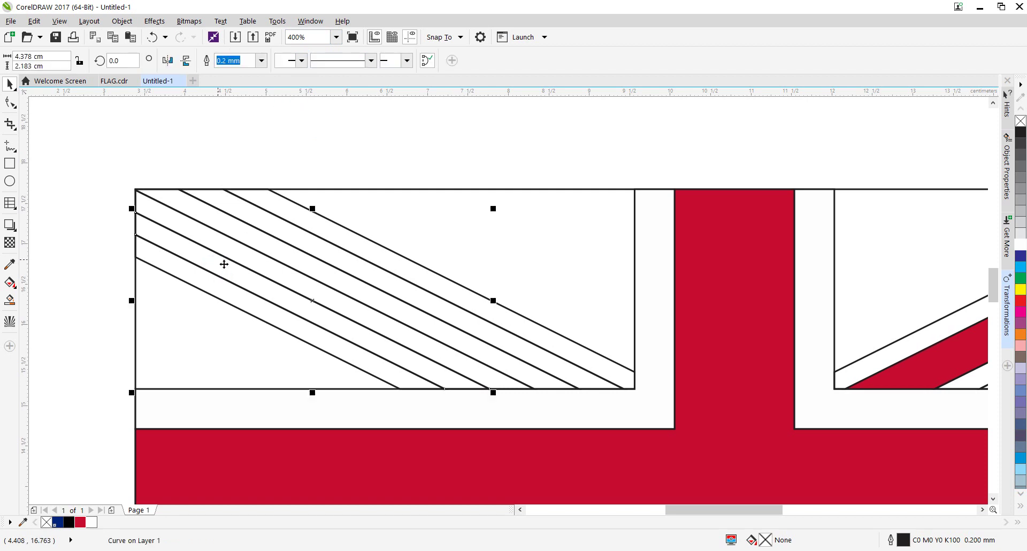
pyautogui.keyDown('shift'); pyautogui.click(222, 245); pyautogui.keyUp('shift')
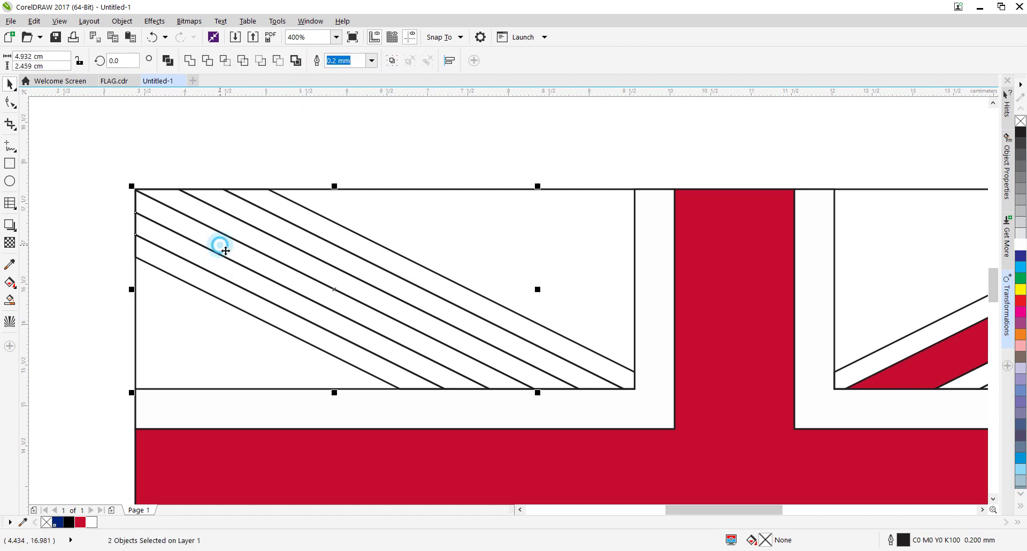
pyautogui.click(191, 61)
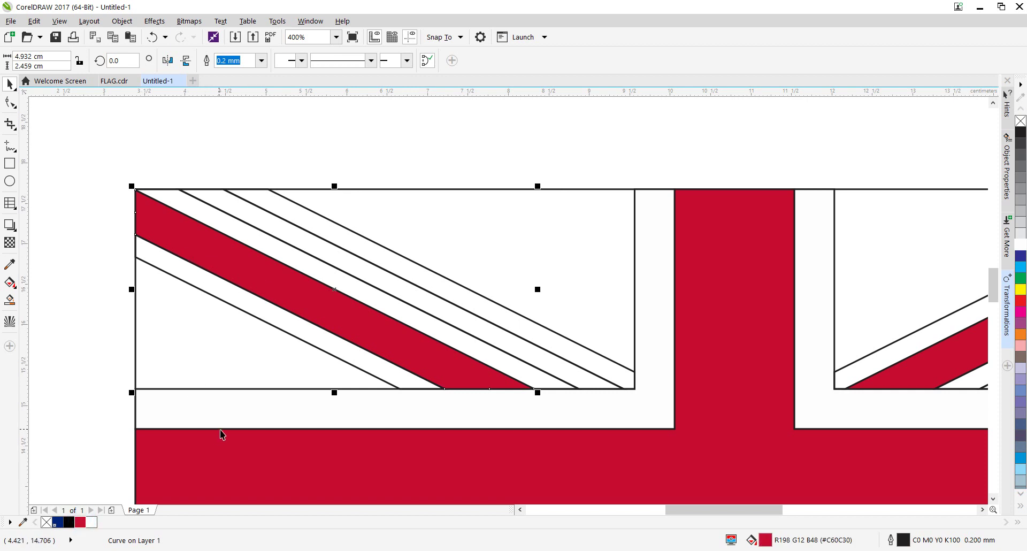
# - Ungroup the lower-left lines, weld two adjacent strips, and fill the result red
pyautogui.scroll(-5, 223, 434)
pyautogui.click(252, 343)
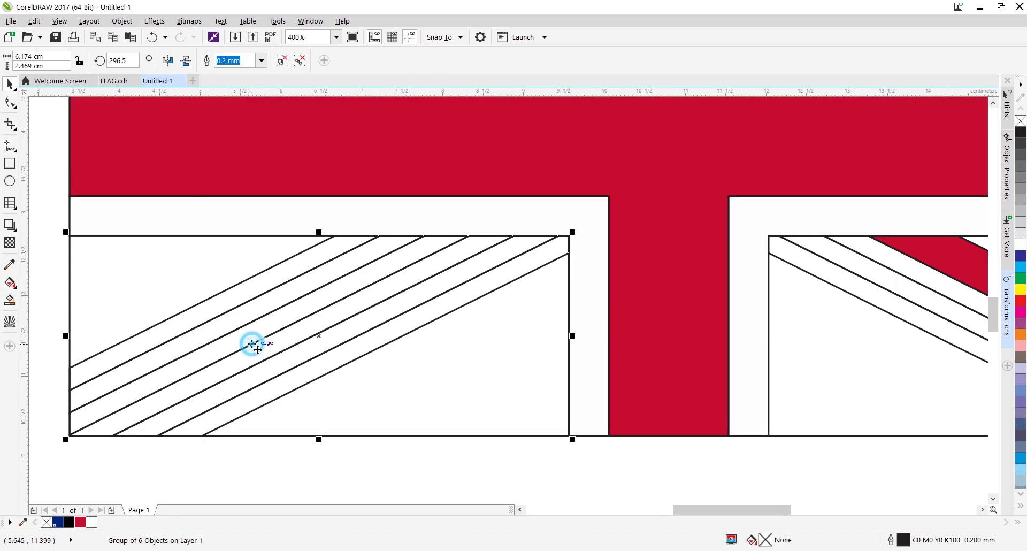
pyautogui.click(299, 60)
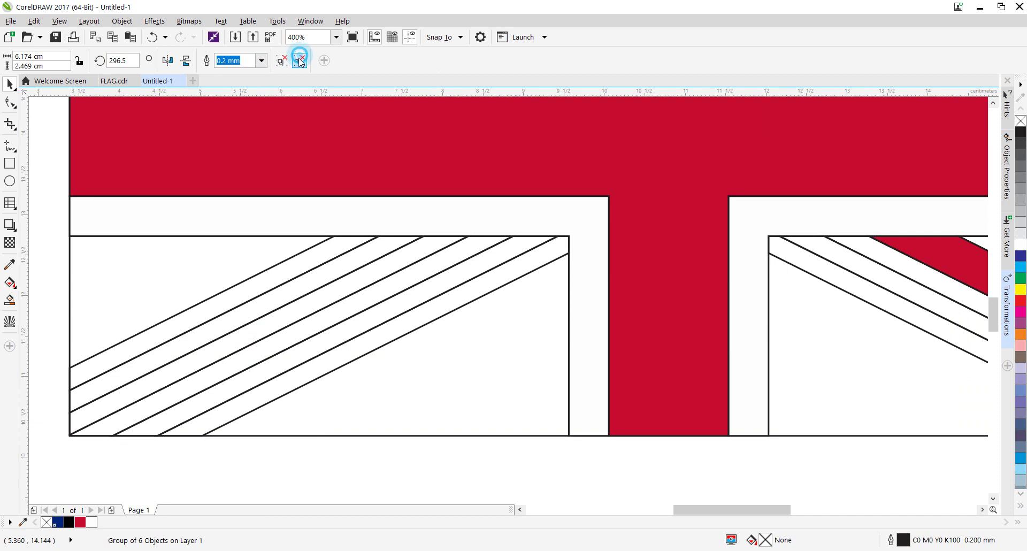
pyautogui.click(212, 467)
pyautogui.click(213, 397)
pyautogui.keyDown('shift'); pyautogui.click(206, 369); pyautogui.keyUp('shift')
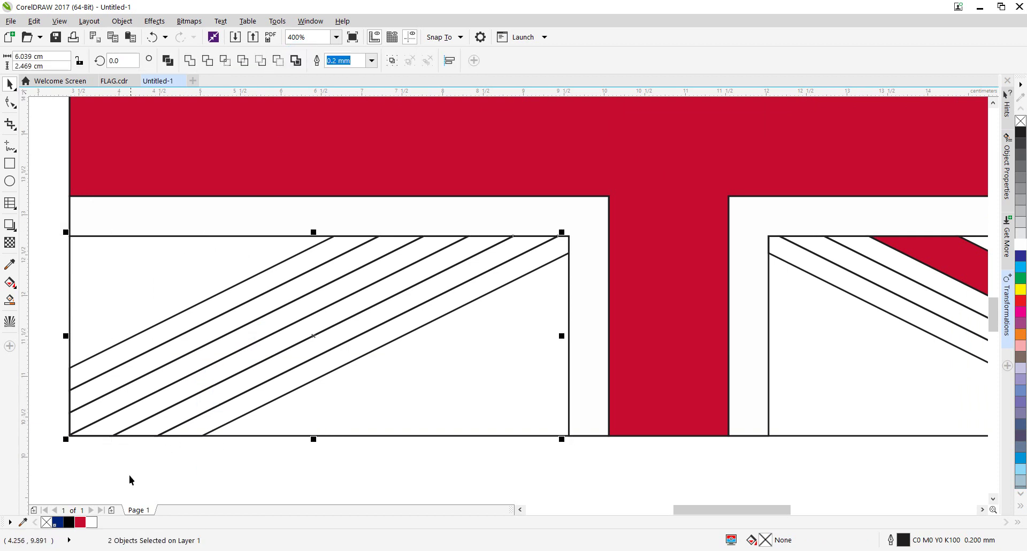
pyautogui.click(190, 60)
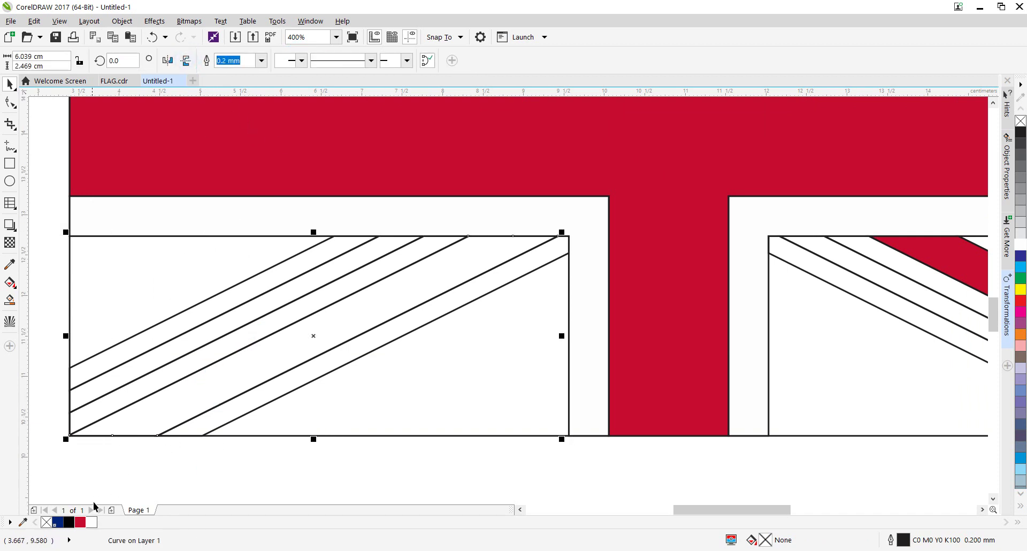
pyautogui.click(83, 523)
pyautogui.scroll(-1, 266, 421)
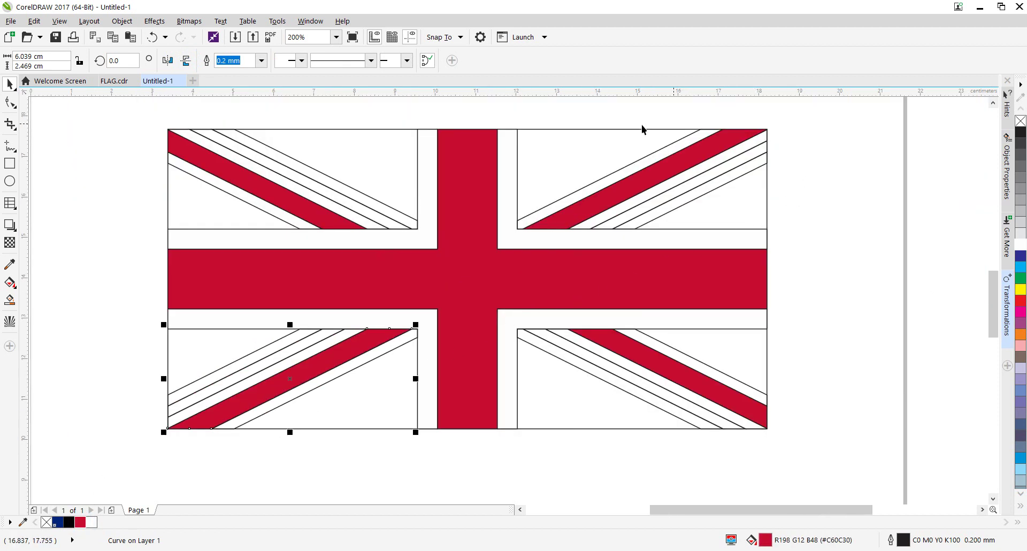
# - Fill the flag's background quadrant shape with navy PANTONE 280 C
pyautogui.click(866, 216)
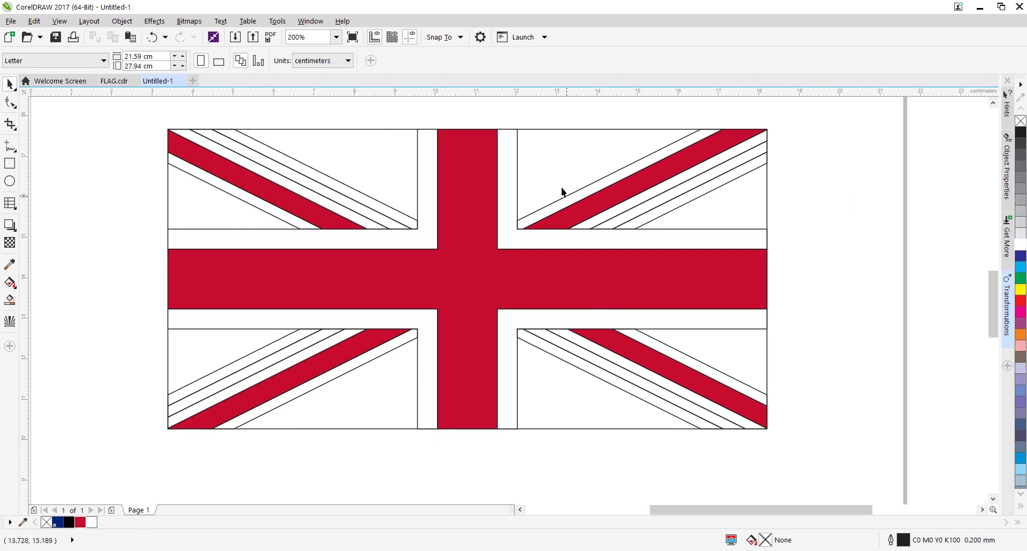
pyautogui.click(543, 132)
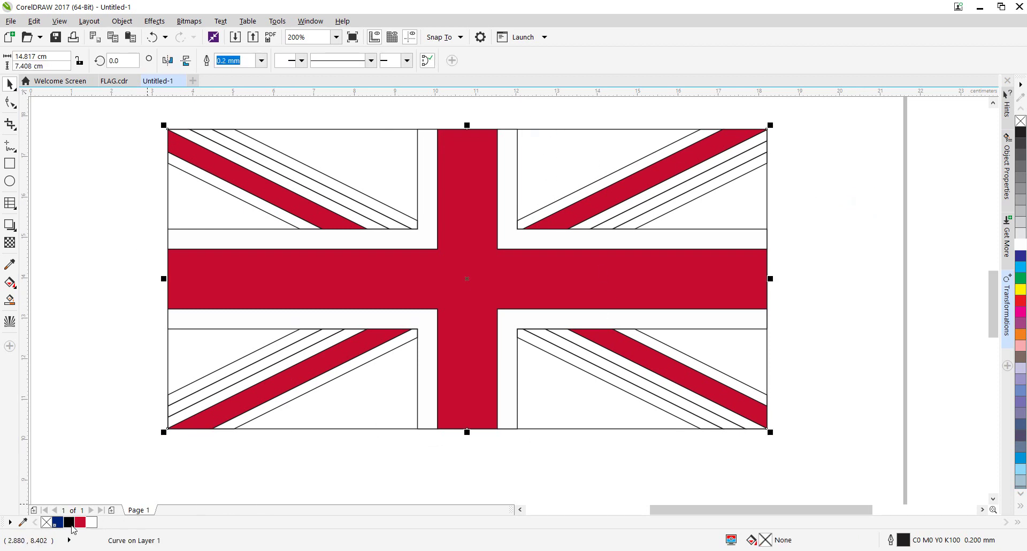
pyautogui.click(57, 522)
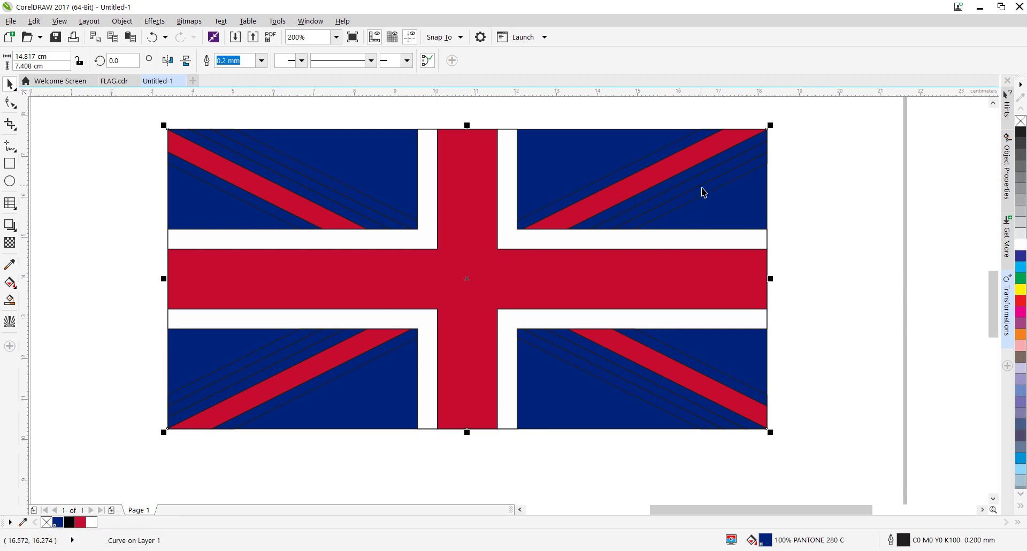
pyautogui.scroll(1, 702, 192)
pyautogui.moveTo(701, 195); pyautogui.dragTo(512, 262)
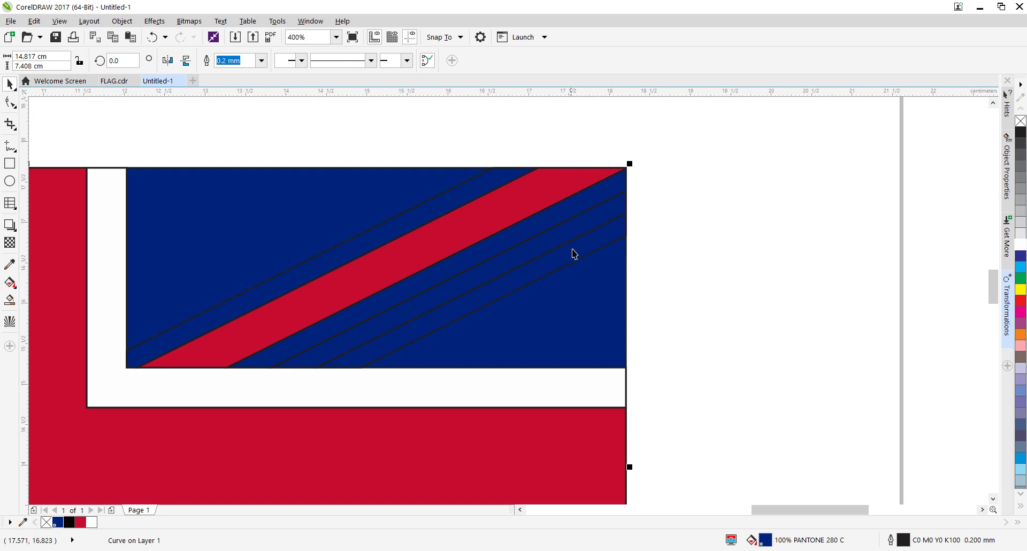
# - In the top-right quadrant, weld the strip pieces and fill both border strips white
pyautogui.click(708, 236)
pyautogui.click(571, 219)
pyautogui.keyDown('shift'); pyautogui.click(555, 237); pyautogui.keyUp('shift')
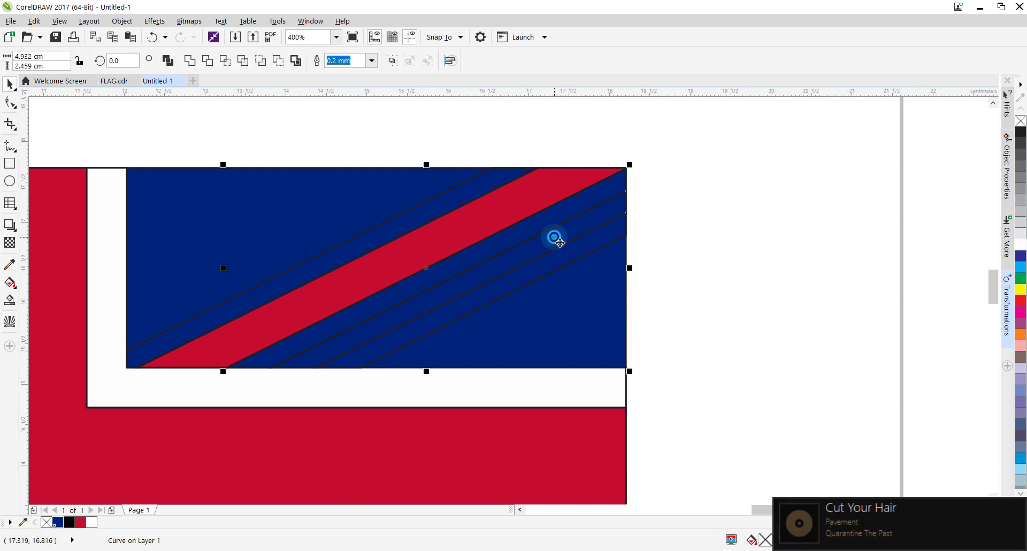
pyautogui.keyDown('shift'); pyautogui.click(532, 271); pyautogui.keyUp('shift')
pyautogui.click(193, 62)
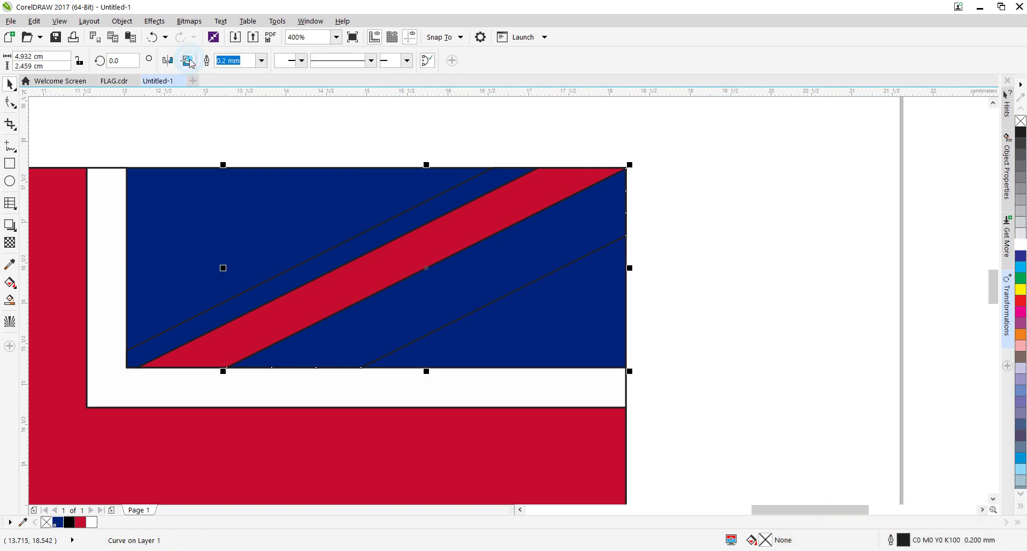
pyautogui.click(90, 522)
pyautogui.click(332, 265)
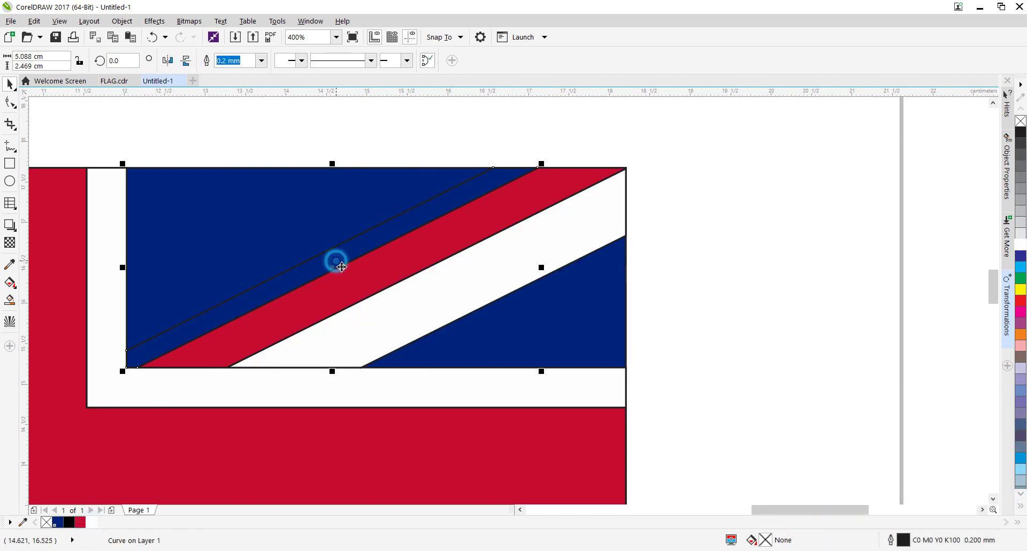
pyautogui.click(91, 522)
# - In the bottom-right quadrant, fill a border strip white and weld three pieces together
pyautogui.scroll(-3, 348, 314)
pyautogui.hscroll(-1, 348, 314)
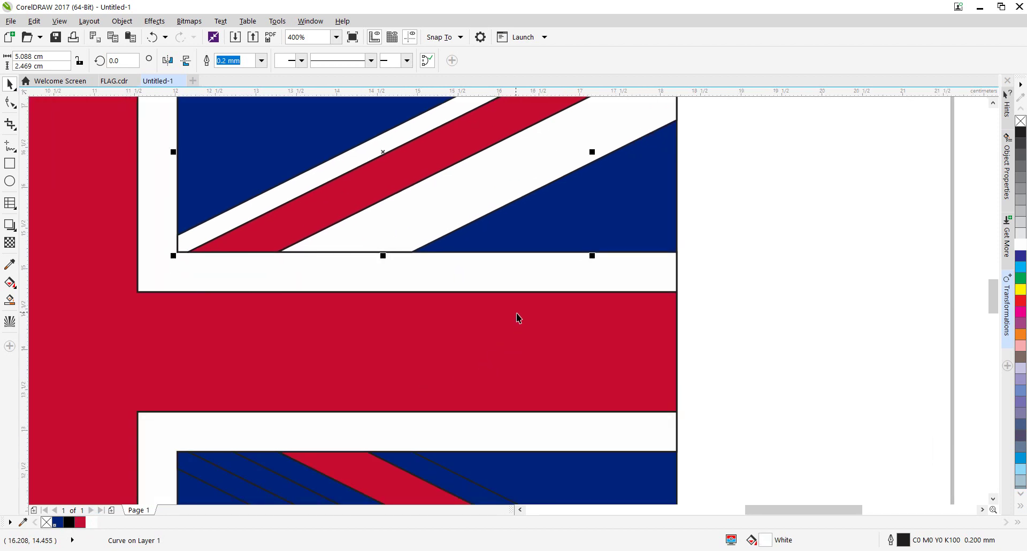
pyautogui.scroll(-5, 367, 160)
pyautogui.scroll(-2, 452, 279)
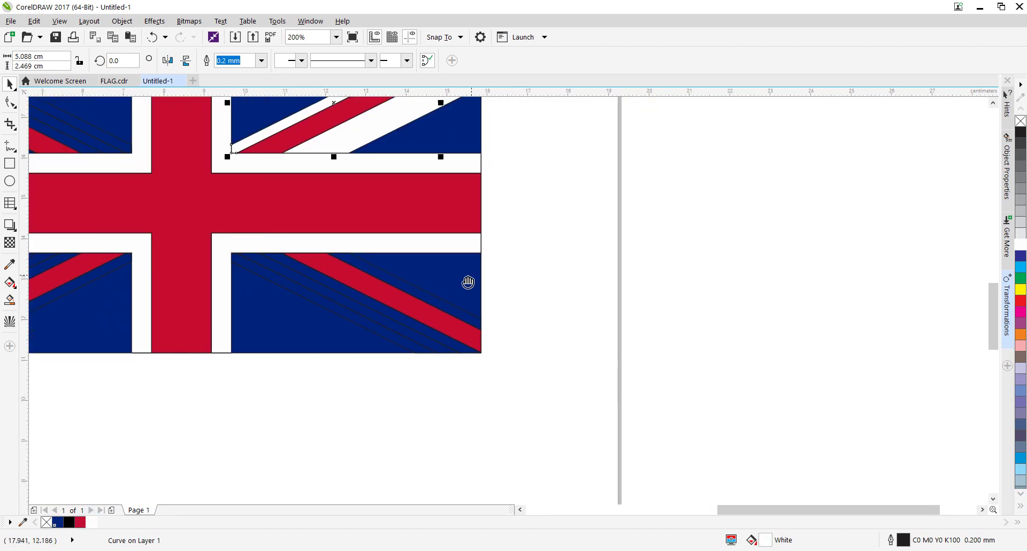
pyautogui.scroll(2, 401, 289)
pyautogui.hscroll(-2, 401, 289)
pyautogui.scroll(-1, 570, 245)
pyautogui.click(467, 230)
pyautogui.click(92, 521)
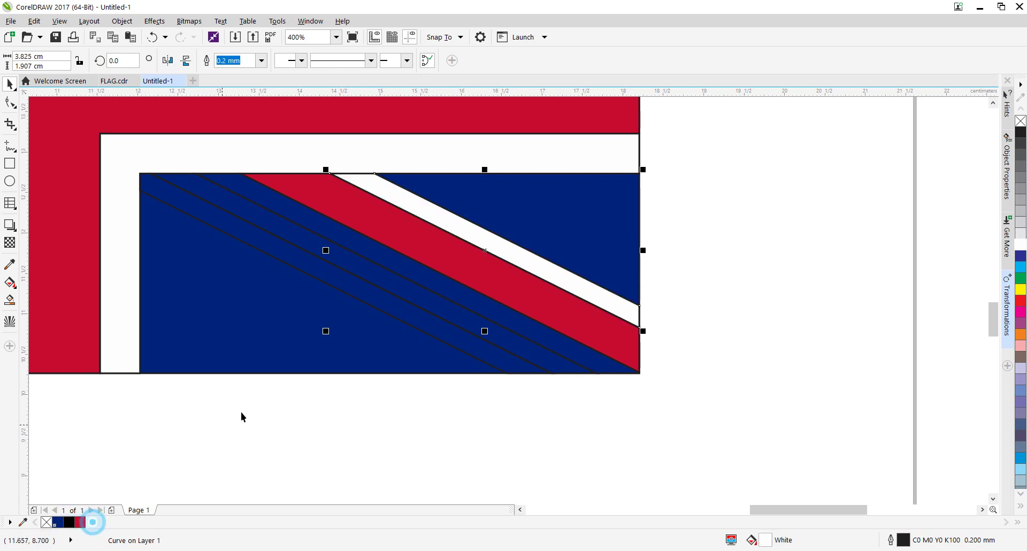
pyautogui.click(279, 253)
pyautogui.keyDown('shift'); pyautogui.click(252, 212); pyautogui.keyUp('shift')
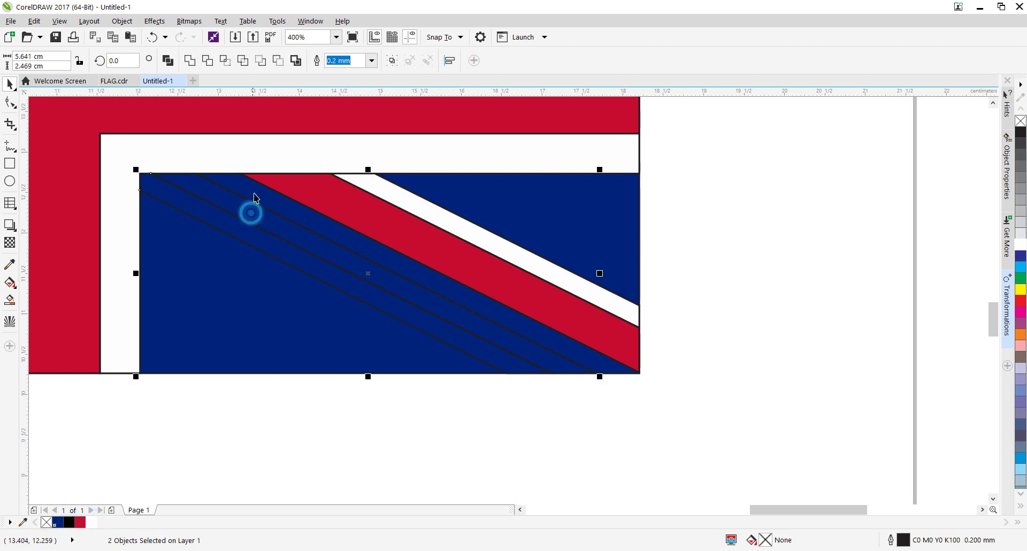
pyautogui.keyDown('shift'); pyautogui.click(254, 185); pyautogui.keyUp('shift')
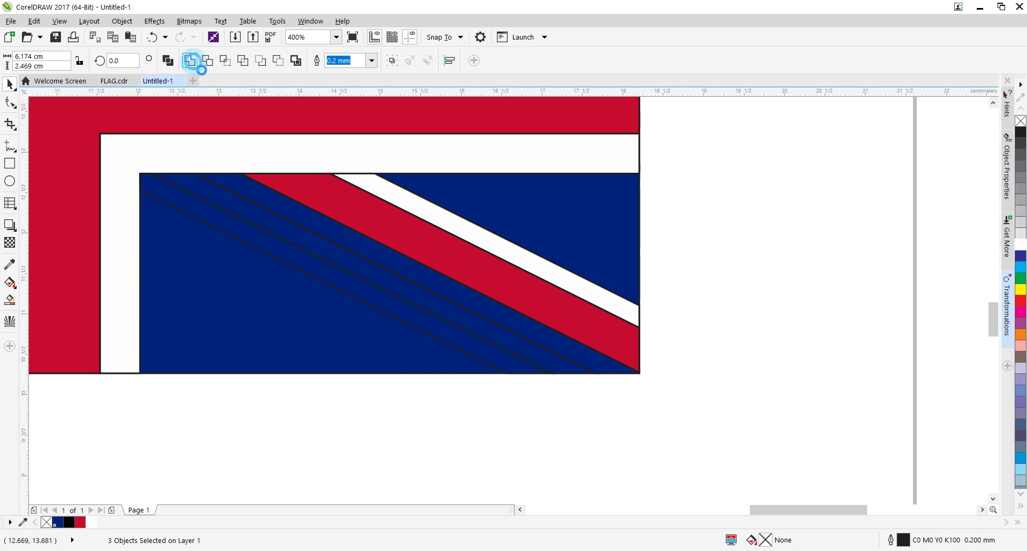
pyautogui.click(190, 60)
# - In the bottom-left quadrant, weld three strips and fill both border strips white
pyautogui.scroll(-3, 201, 404)
pyautogui.scroll(1, 291, 316)
pyautogui.hscroll(-3, 346, 287)
pyautogui.scroll(1, 347, 287)
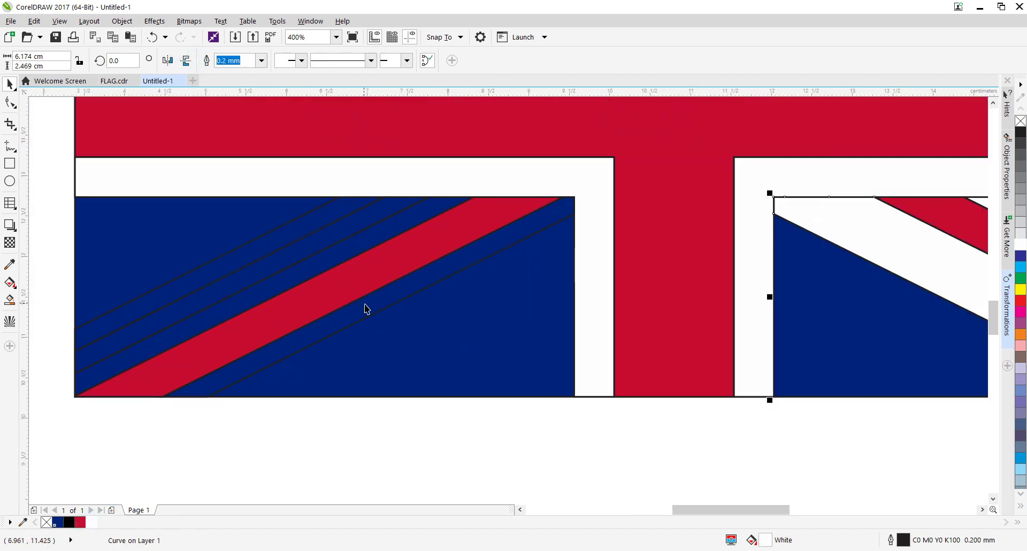
pyautogui.click(367, 307)
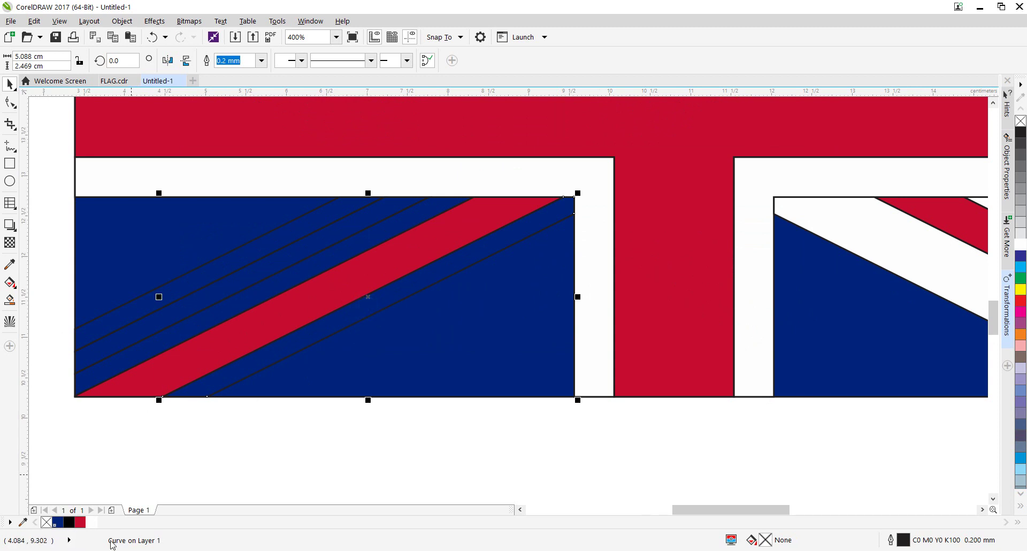
pyautogui.click(94, 523)
pyautogui.click(188, 328)
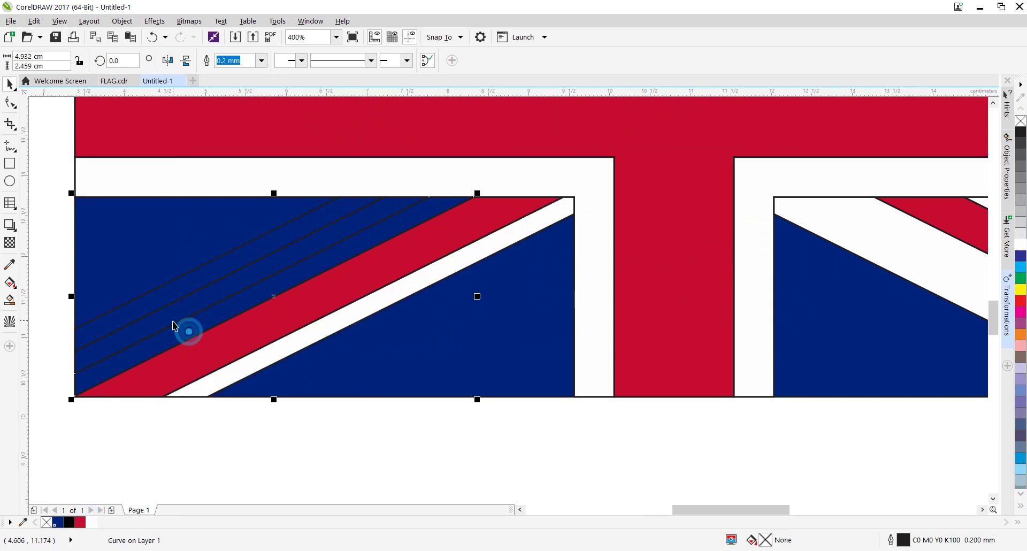
pyautogui.keyDown('shift'); pyautogui.click(172, 317); pyautogui.keyUp('shift')
pyautogui.keyDown('shift'); pyautogui.click(160, 350); pyautogui.keyUp('shift')
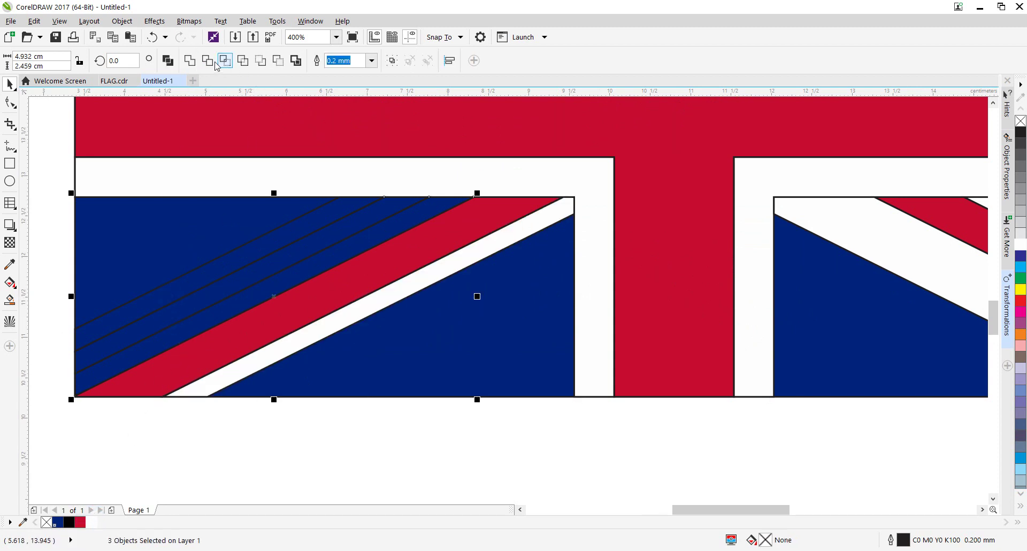
pyautogui.click(189, 60)
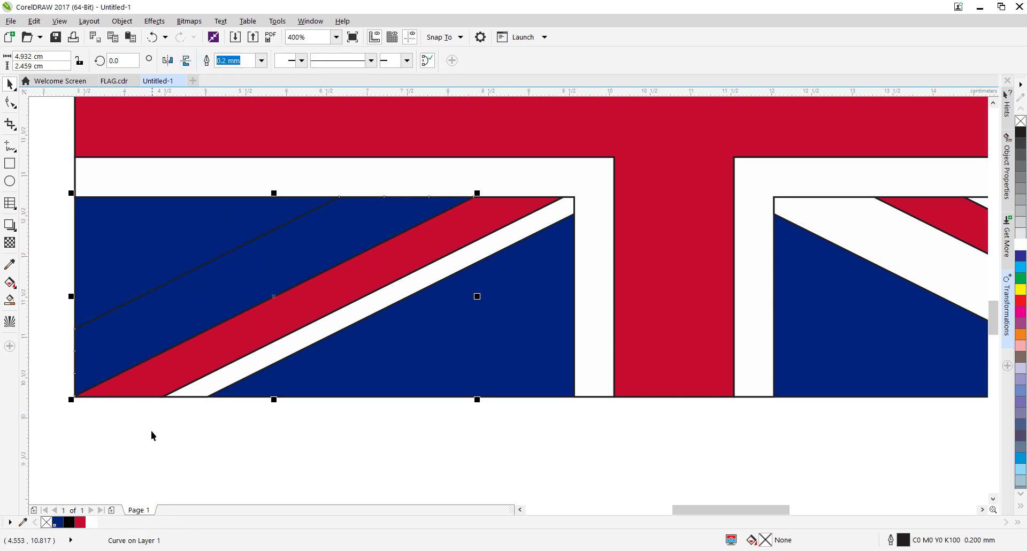
pyautogui.click(94, 523)
# - In the top-left quadrant, weld three strips and fill both border strips white
pyautogui.scroll(5, 246, 355)
pyautogui.scroll(-1, 300, 324)
pyautogui.scroll(2, 300, 324)
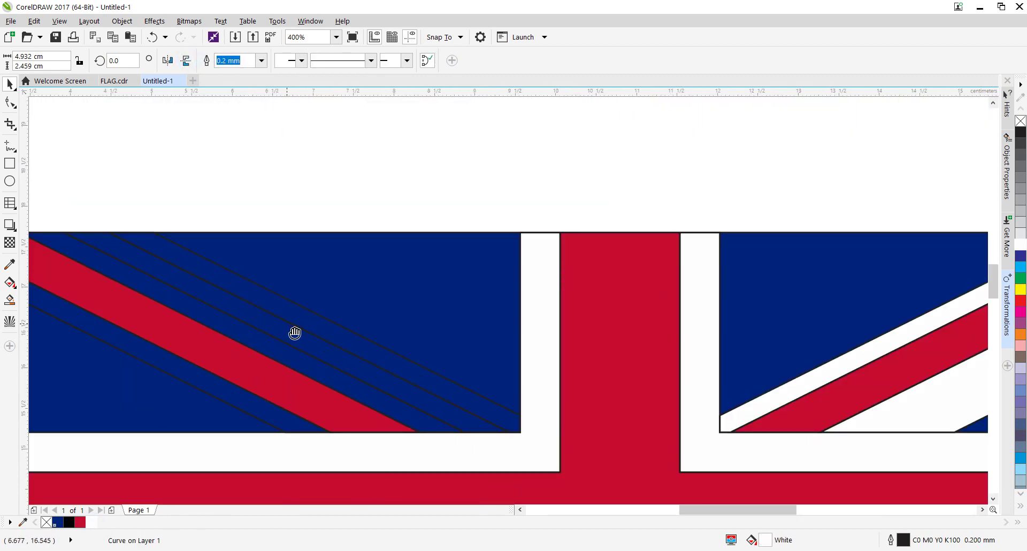
pyautogui.click(271, 291)
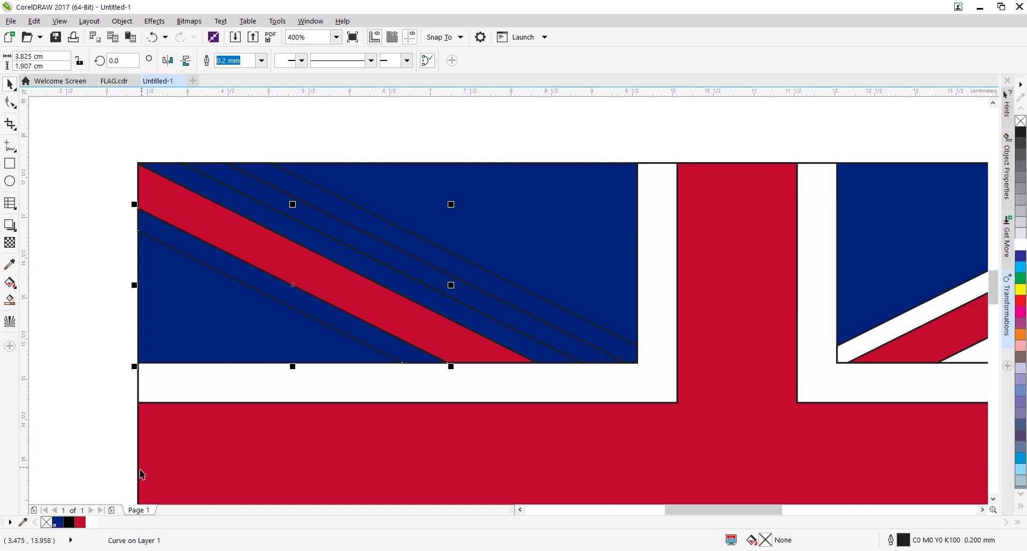
pyautogui.click(95, 523)
pyautogui.click(310, 236)
pyautogui.keyDown('shift'); pyautogui.click(321, 220); pyautogui.keyUp('shift')
pyautogui.keyDown('shift'); pyautogui.click(327, 204); pyautogui.keyUp('shift')
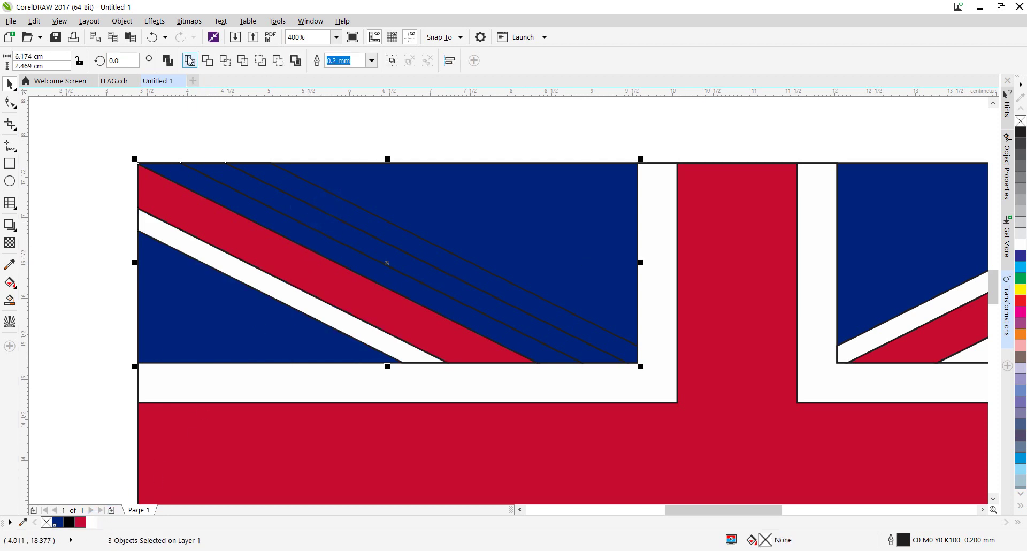
pyautogui.click(190, 61)
pyautogui.click(94, 527)
pyautogui.scroll(-1, 272, 401)
pyautogui.scroll(-1, 348, 289)
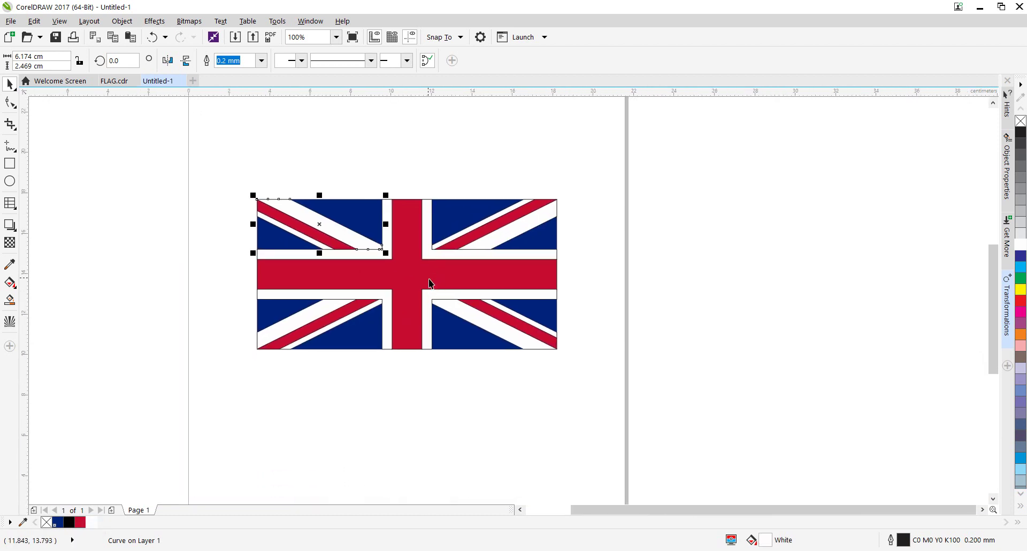
pyautogui.scroll(1, 431, 284)
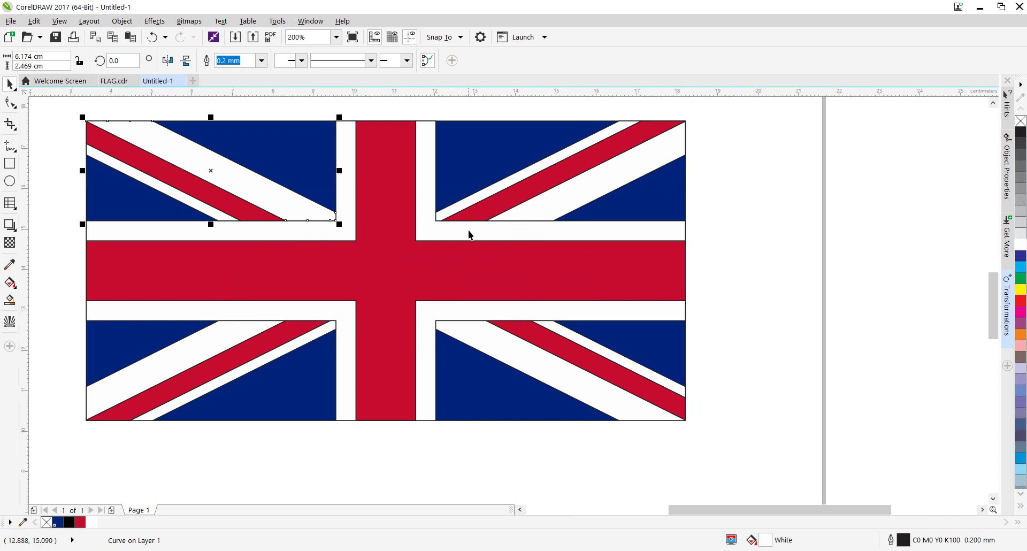
# - Set the red St George cross's outline to none using the no-colour swatch
pyautogui.click(754, 211)
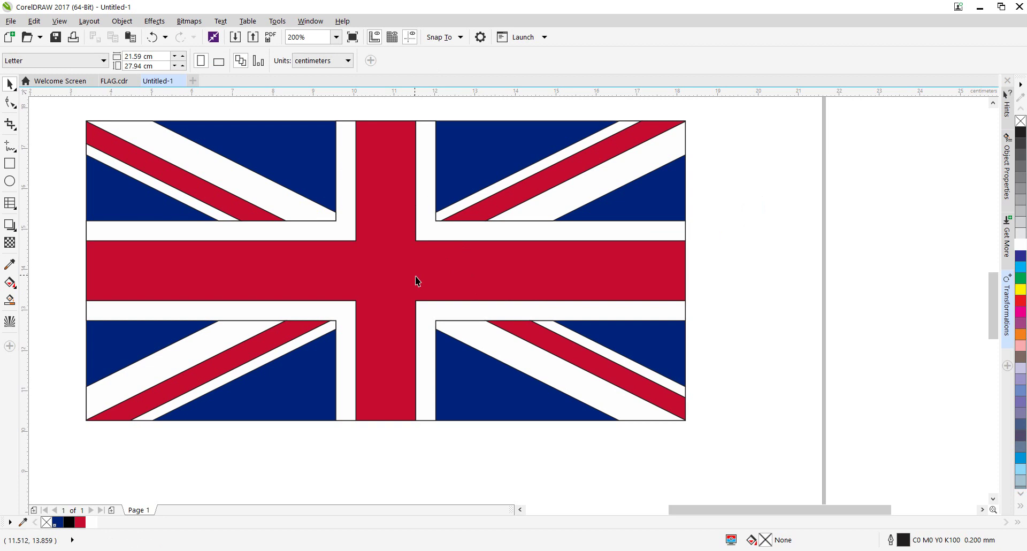
pyautogui.click(410, 263)
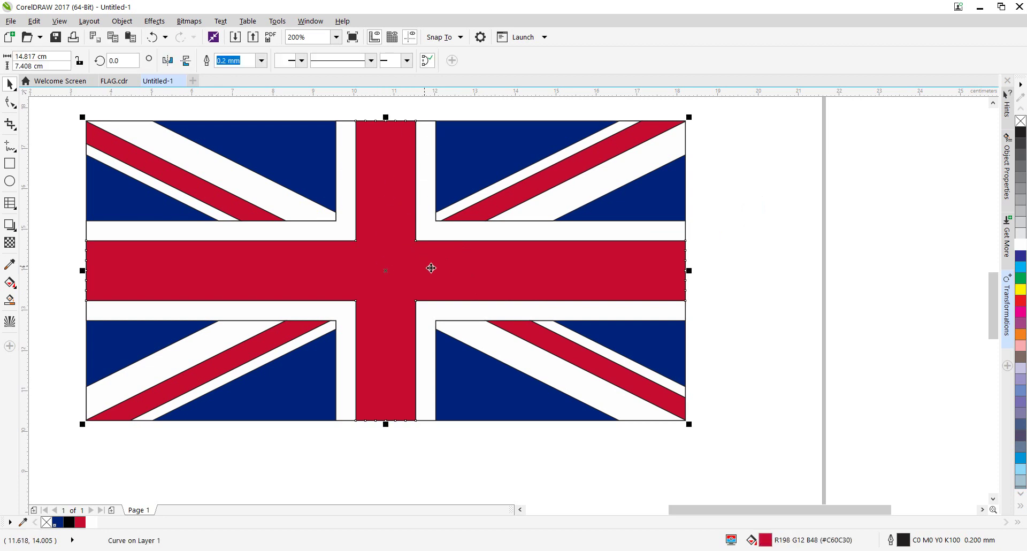
pyautogui.scroll(3, 672, 245)
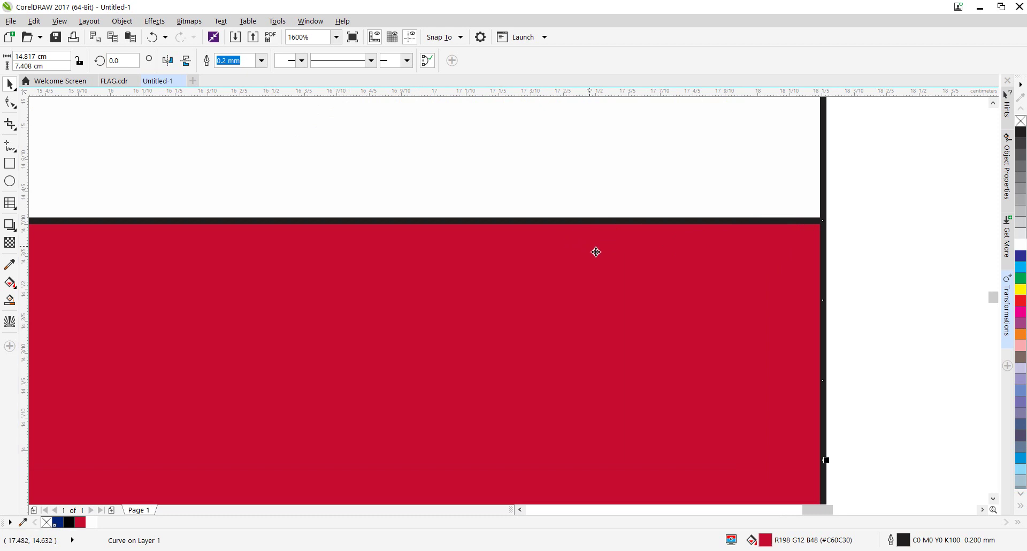
pyautogui.rightClick(1020, 121)
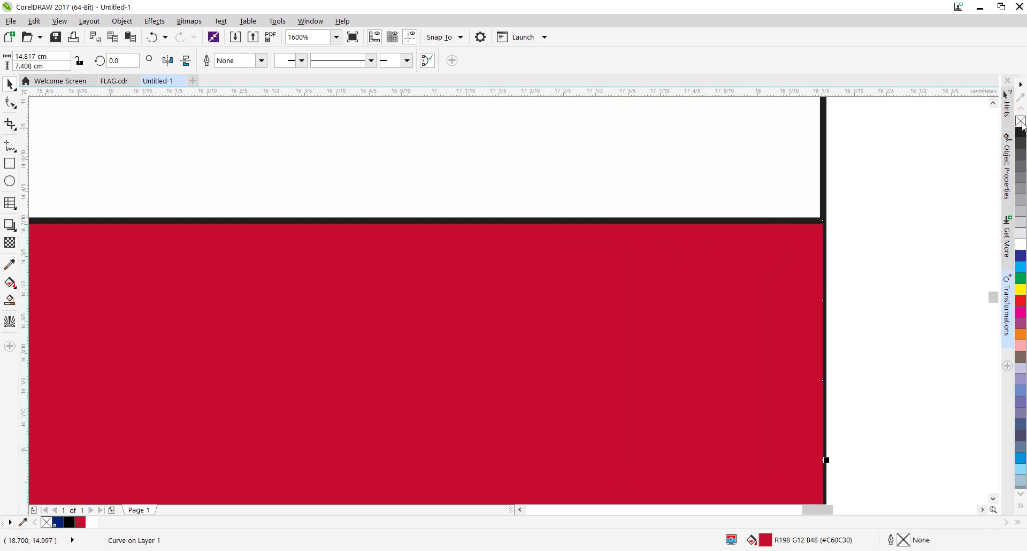
pyautogui.scroll(-3, 903, 185)
pyautogui.scroll(1, 876, 230)
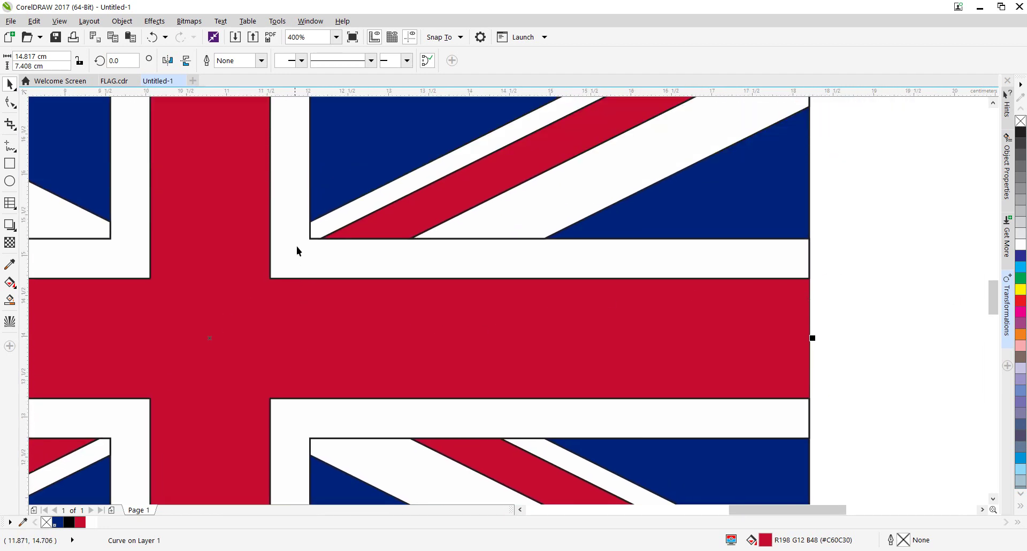
# - Set the outlines of the white L-shaped border and two white diagonal stripes to white
pyautogui.click(297, 247)
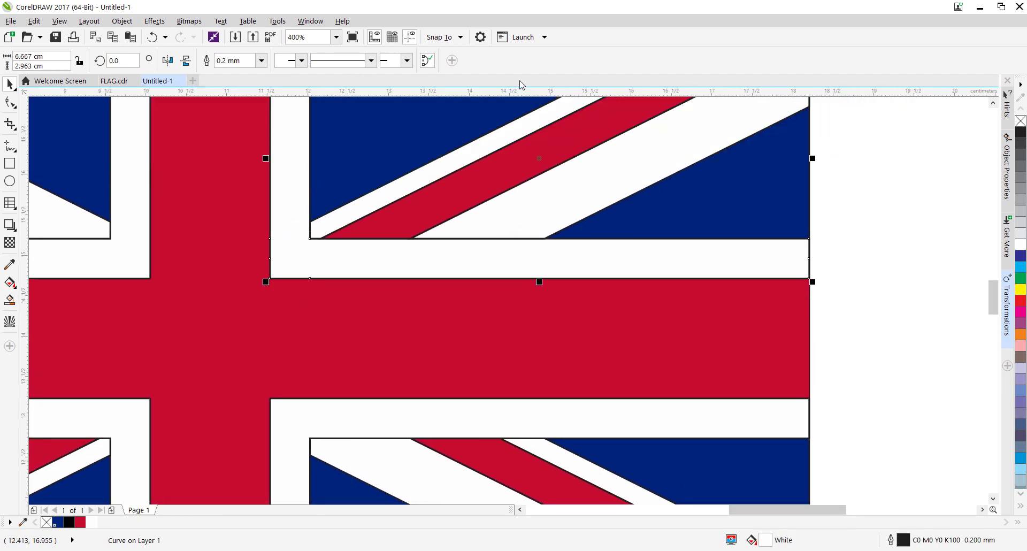
pyautogui.scroll(1, 830, 144)
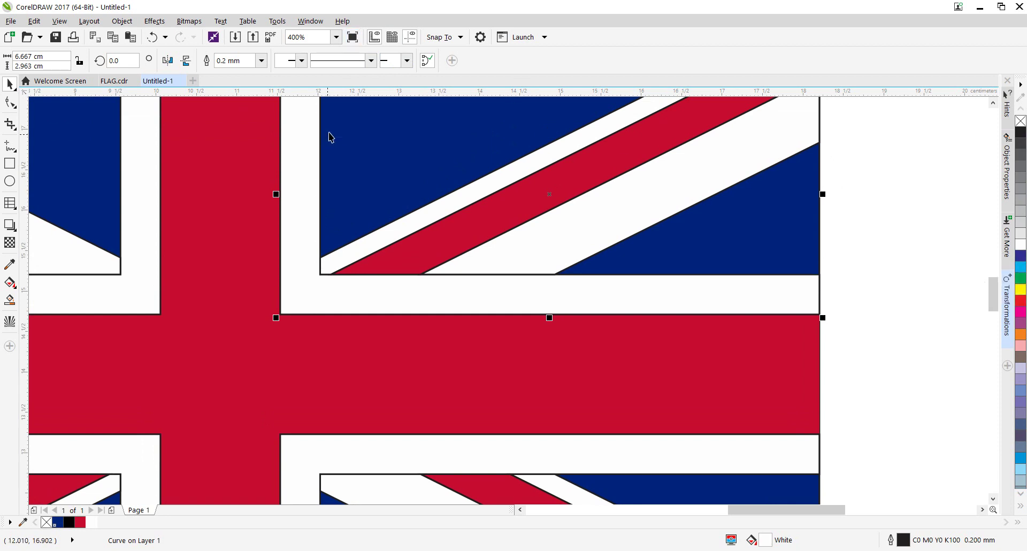
pyautogui.rightClick(1021, 245)
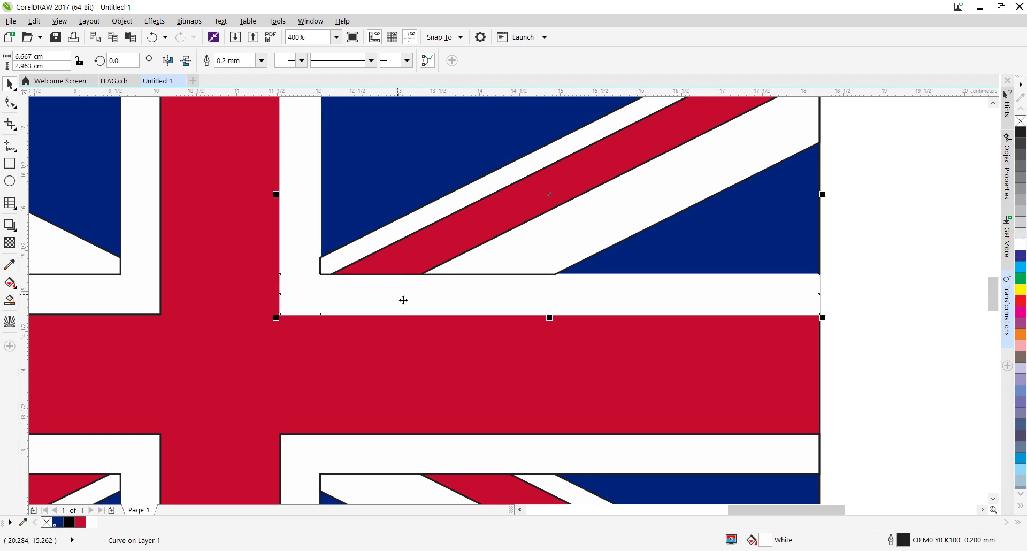
pyautogui.click(404, 238)
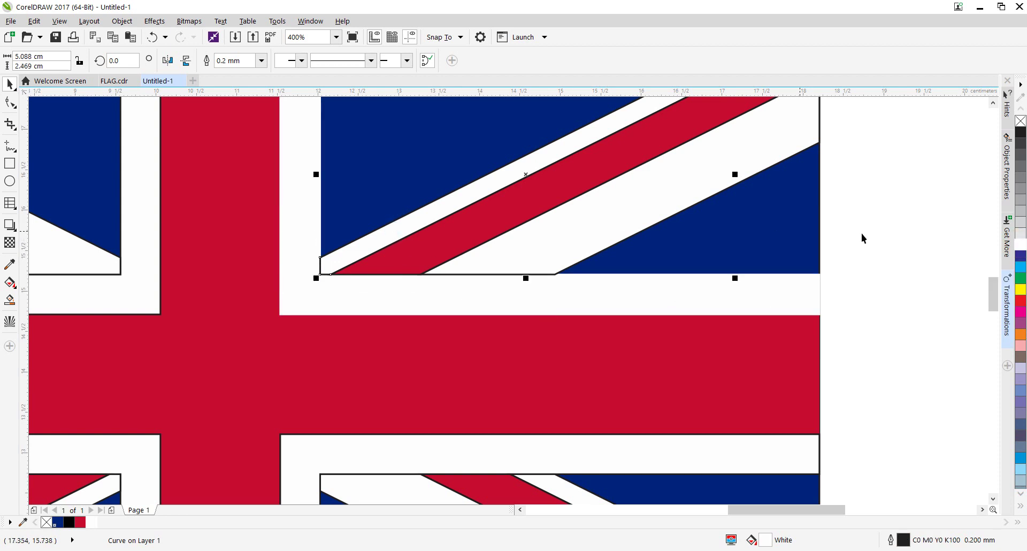
pyautogui.rightClick(1017, 249)
pyautogui.click(554, 266)
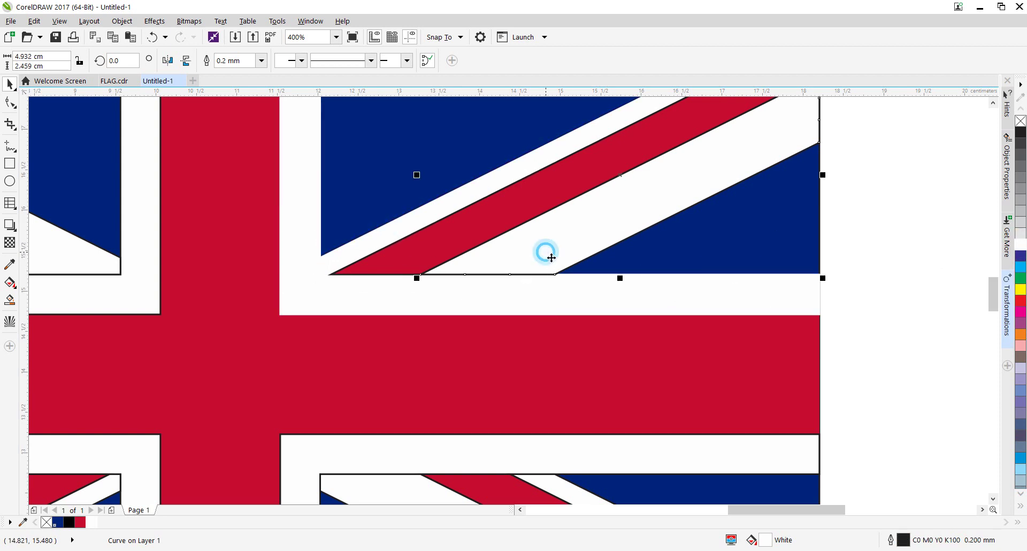
pyautogui.rightClick(1020, 245)
# - Remove the outline from the red diagonal stripe
pyautogui.click(461, 233)
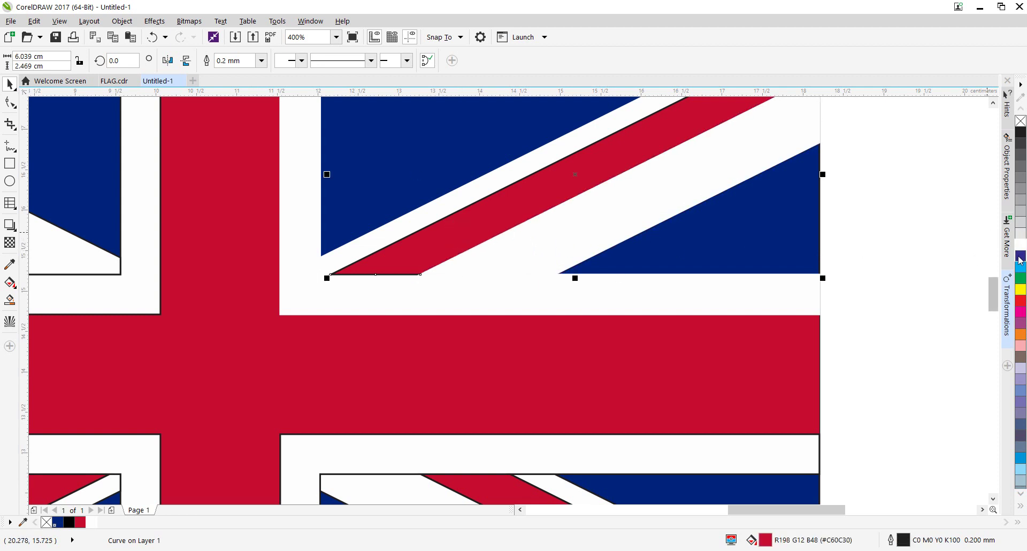
pyautogui.rightClick(1021, 122)
pyautogui.scroll(2, 833, 190)
pyautogui.hscroll(2, 779, 271)
pyautogui.scroll(-1, 366, 222)
pyautogui.hscroll(-3, 367, 223)
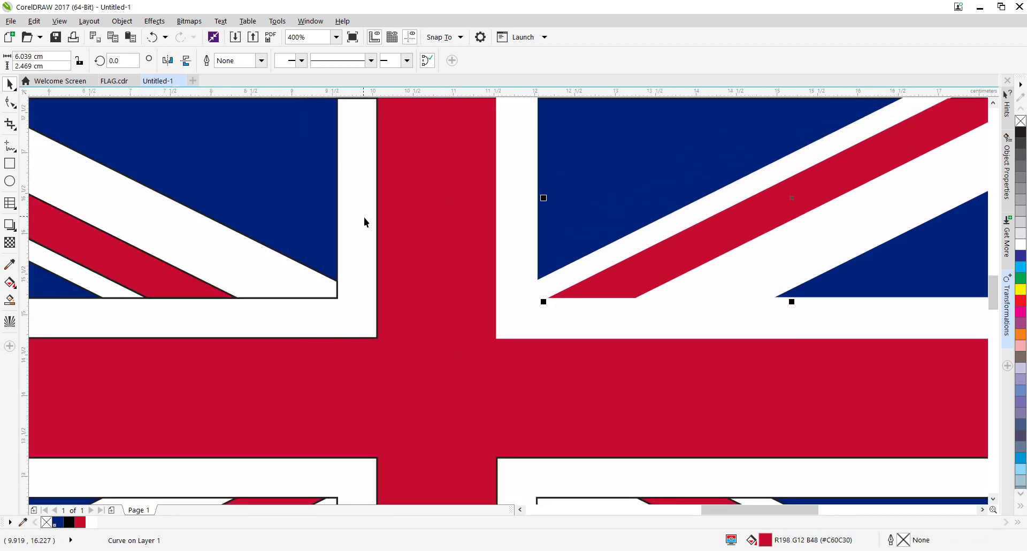
# - Set white outlines on the border beside the cross, the diagonal-end piece and the upper-left white stripe
pyautogui.click(458, 205)
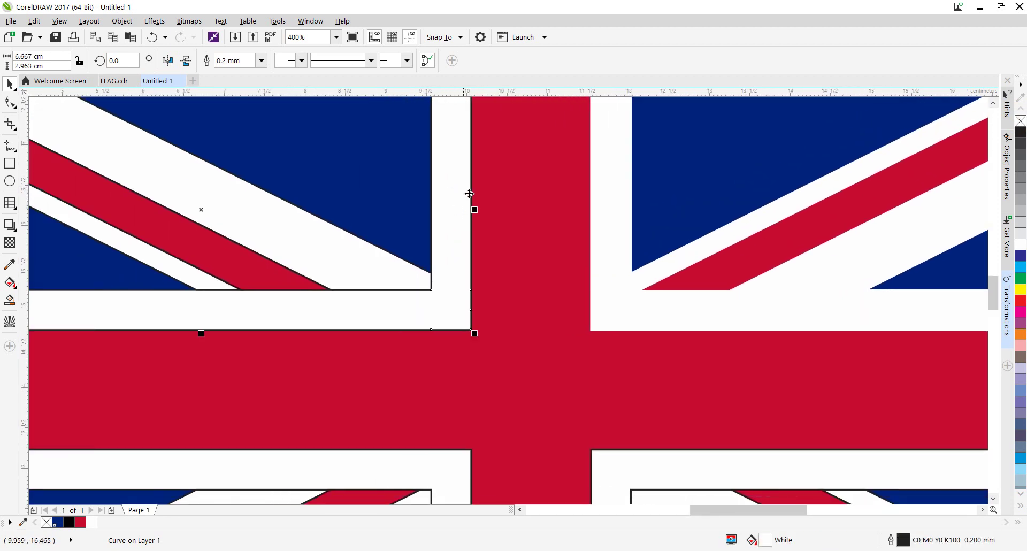
pyautogui.rightClick(1020, 245)
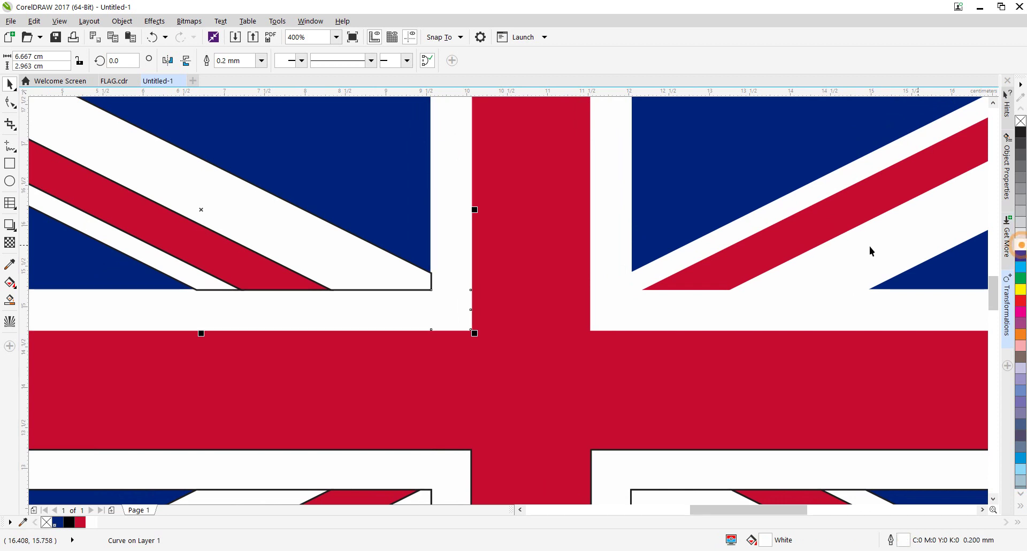
pyautogui.click(367, 285)
pyautogui.rightClick(1021, 244)
pyautogui.click(172, 278)
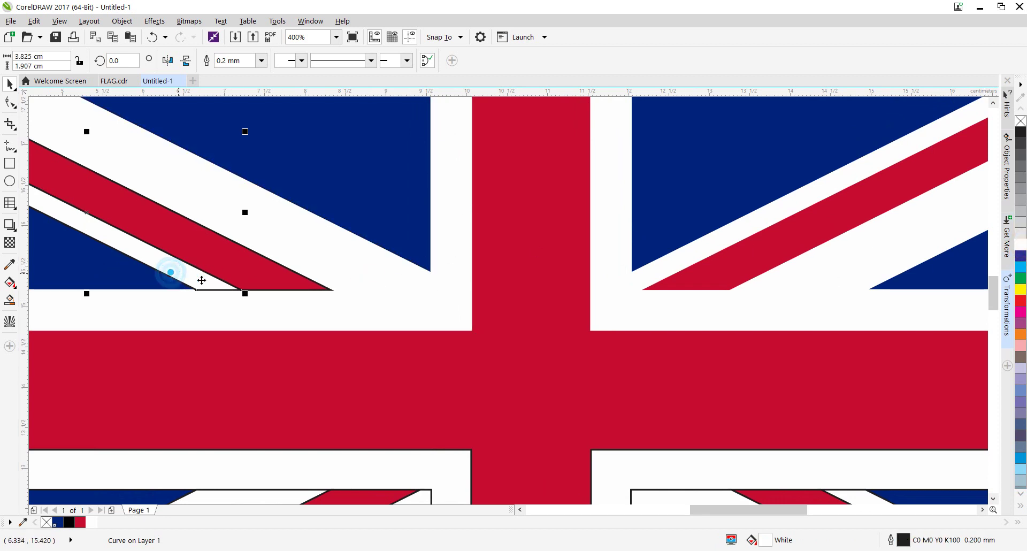
pyautogui.rightClick(1021, 245)
# - Remove the upper-left red stripe's black outline and give it a red hairline outline instead
pyautogui.hscroll(-3, 321, 230)
pyautogui.click(348, 271)
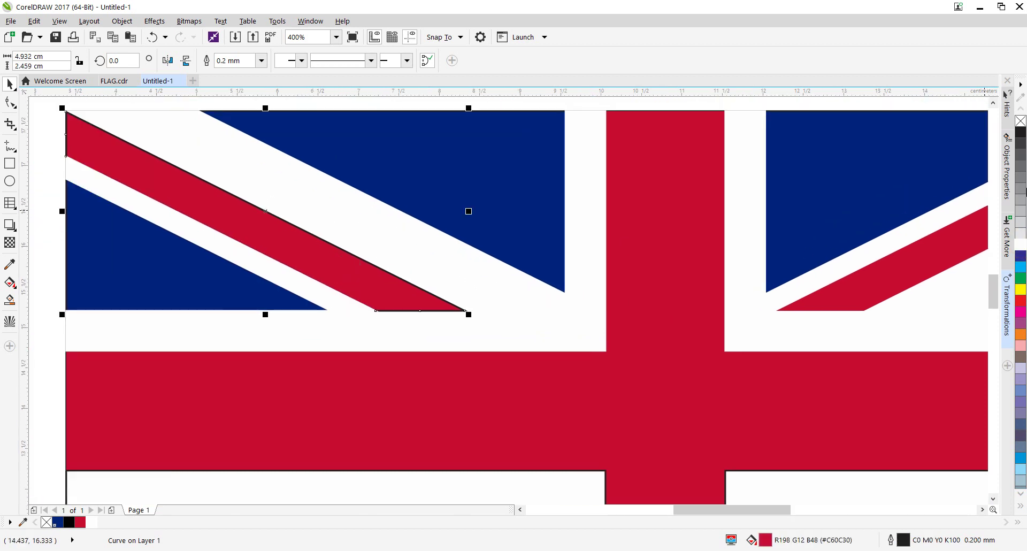
pyautogui.rightClick(1021, 120)
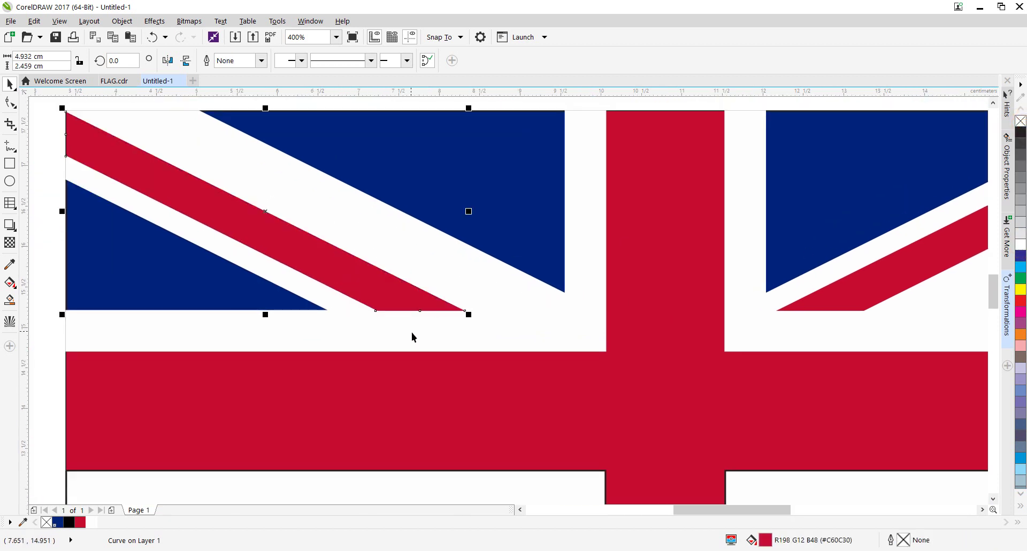
pyautogui.hscroll(-5, 399, 319)
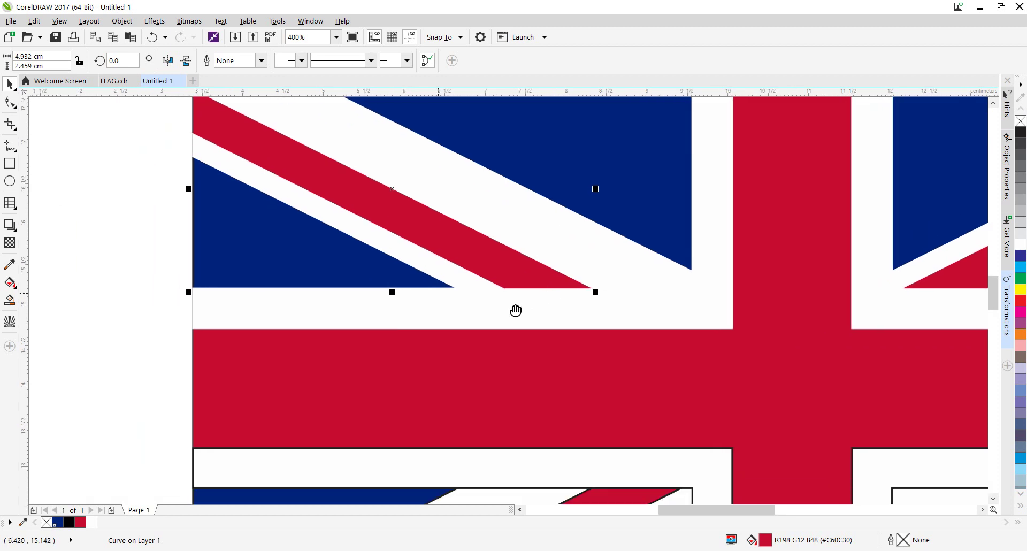
pyautogui.click(414, 276)
pyautogui.scroll(3, 688, 294)
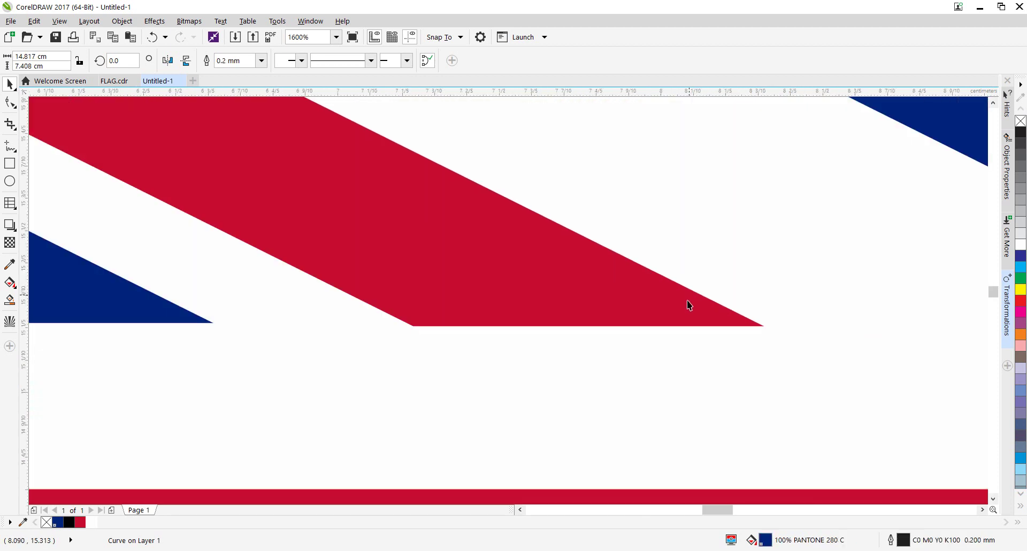
pyautogui.click(607, 318)
pyautogui.scroll(-2, 606, 318)
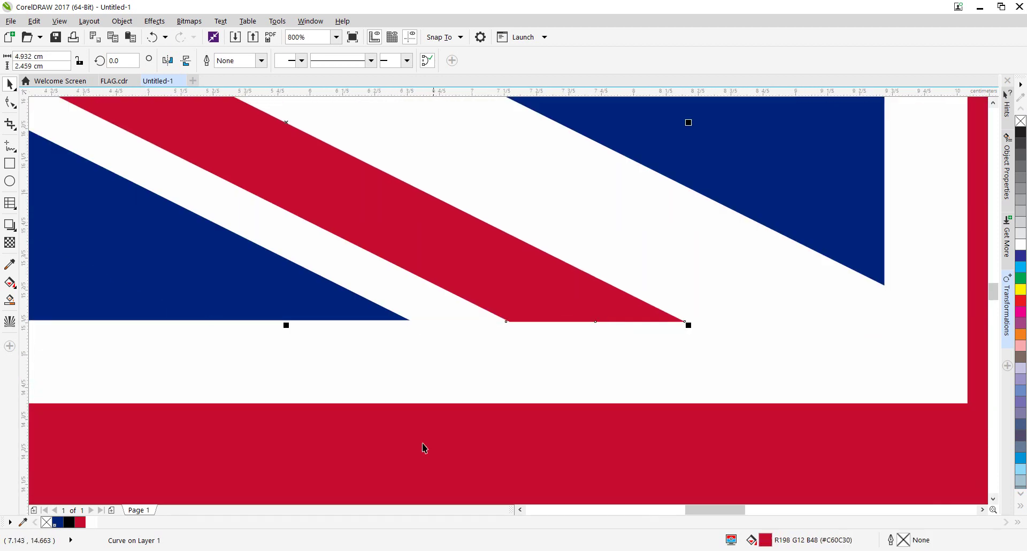
pyautogui.rightClick(80, 523)
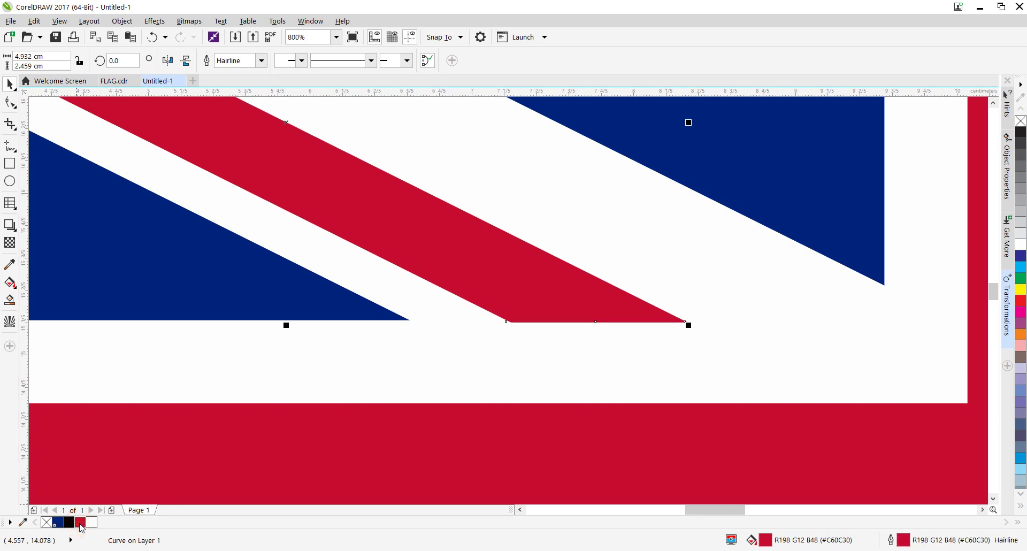
pyautogui.scroll(-1, 571, 401)
pyautogui.click(780, 300)
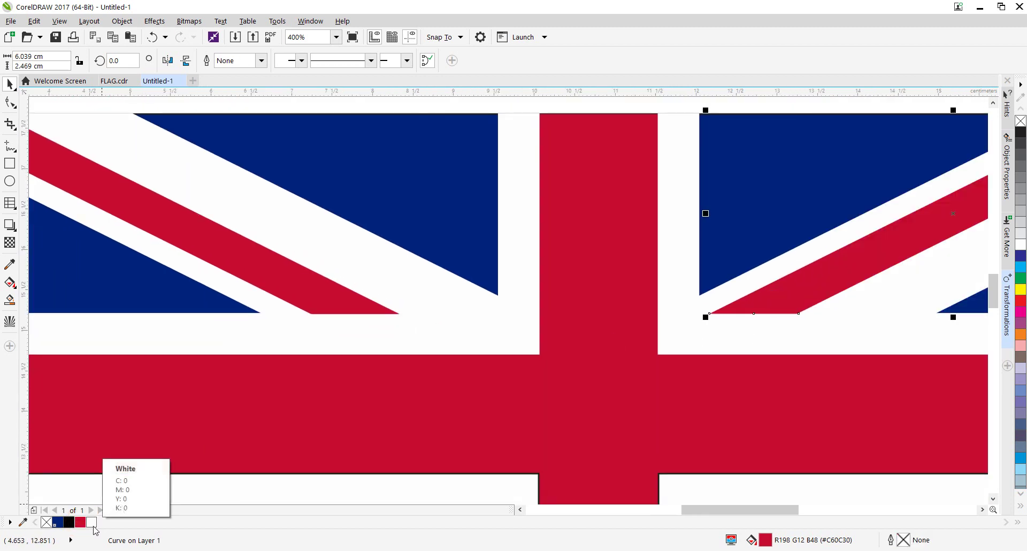
# - Give the upper-right red stripe a red hairline outline, then check the flag's lower half
pyautogui.rightClick(81, 523)
pyautogui.moveTo(457, 414); pyautogui.dragTo(572, 289)
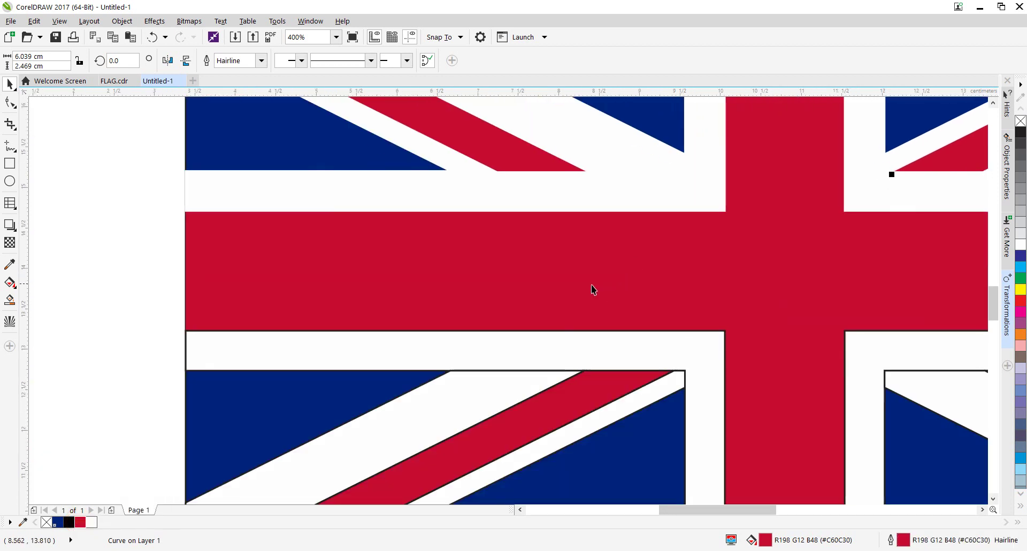
pyautogui.moveTo(482, 353); pyautogui.dragTo(391, 263)
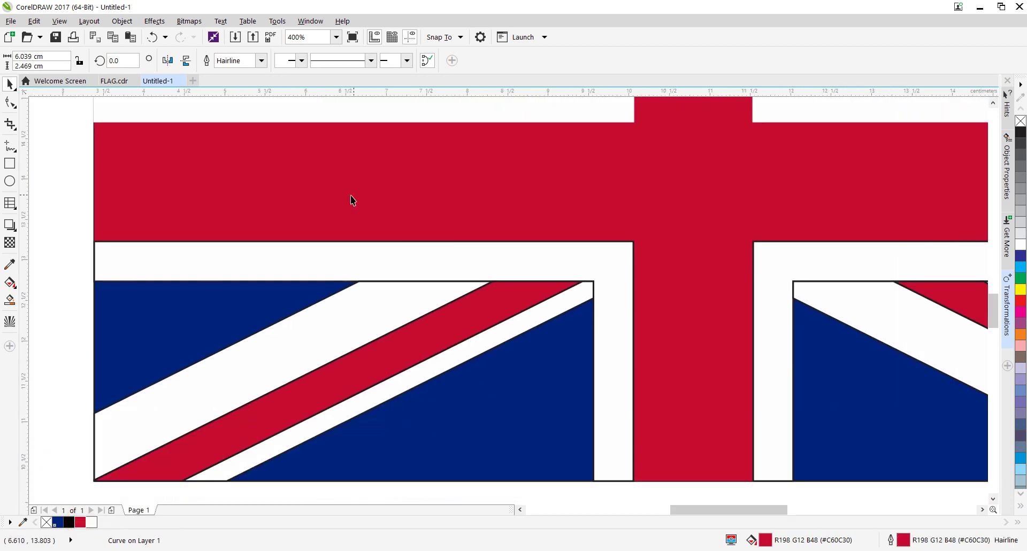
pyautogui.click(362, 260)
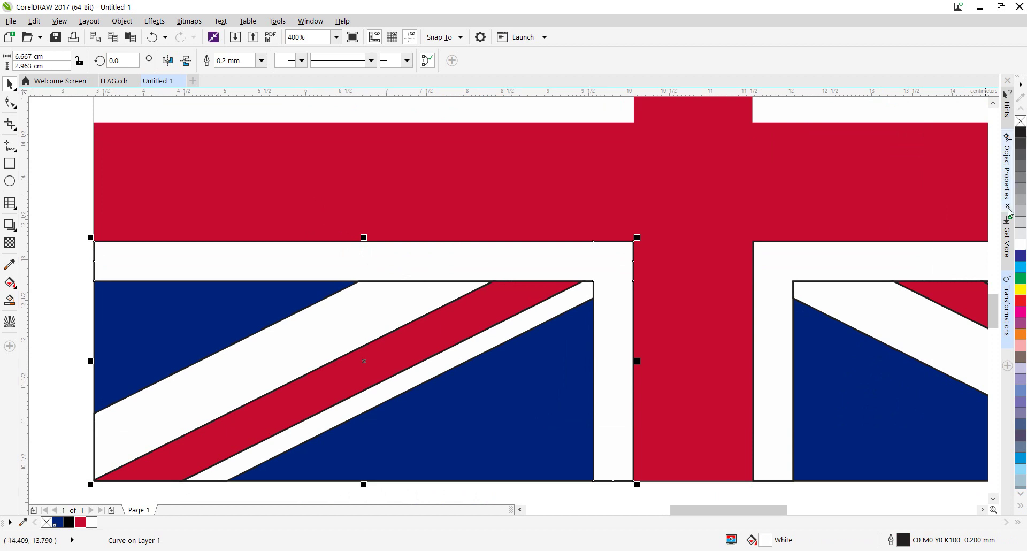
pyautogui.scroll(-2, 563, 324)
pyautogui.click(559, 320)
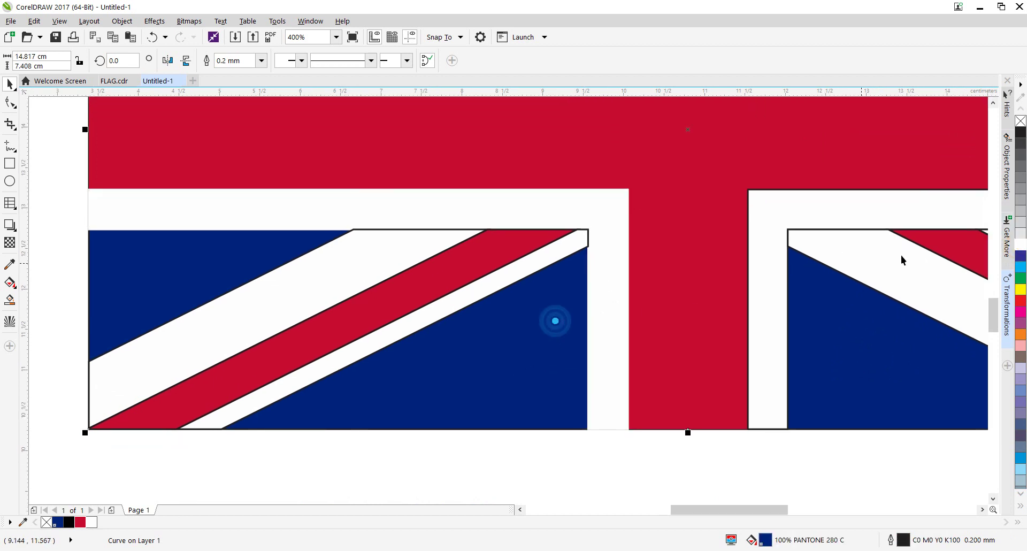
pyautogui.click(590, 241)
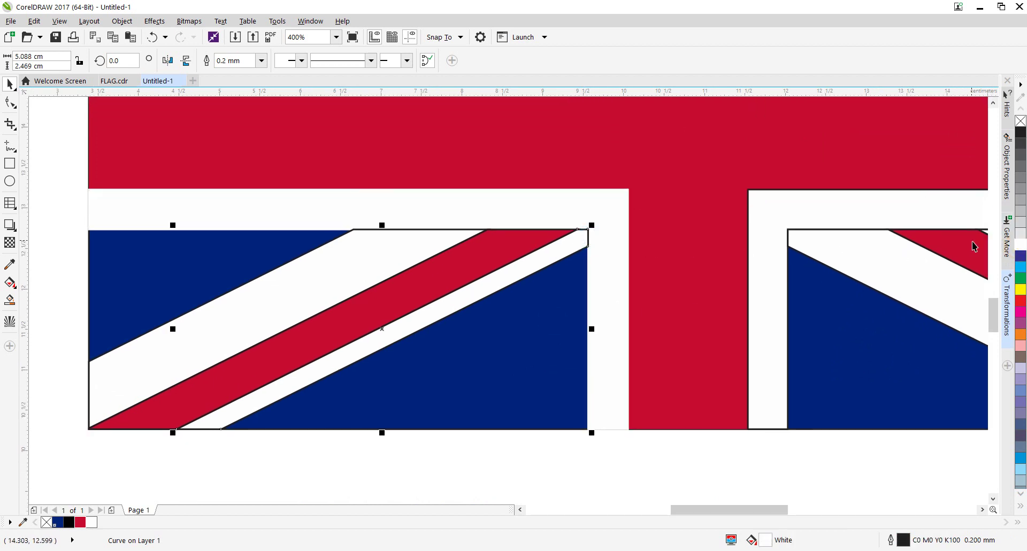
pyautogui.click(422, 246)
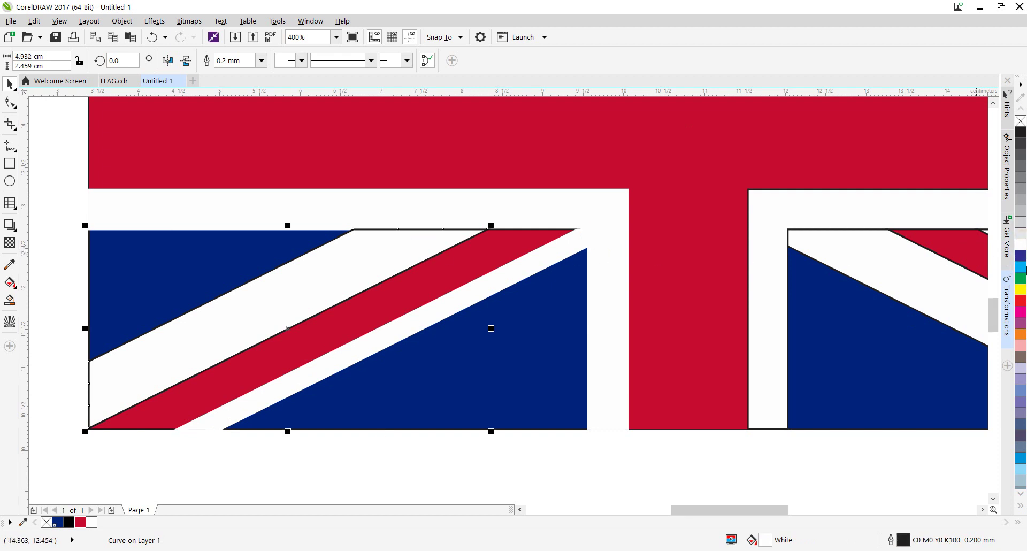
pyautogui.click(543, 235)
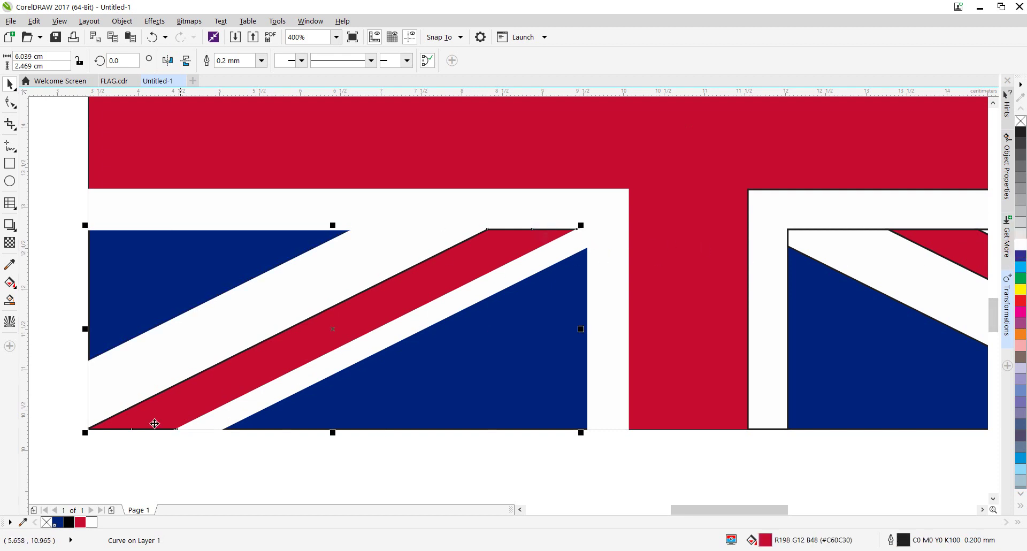
pyautogui.click(80, 522)
pyautogui.click(208, 484)
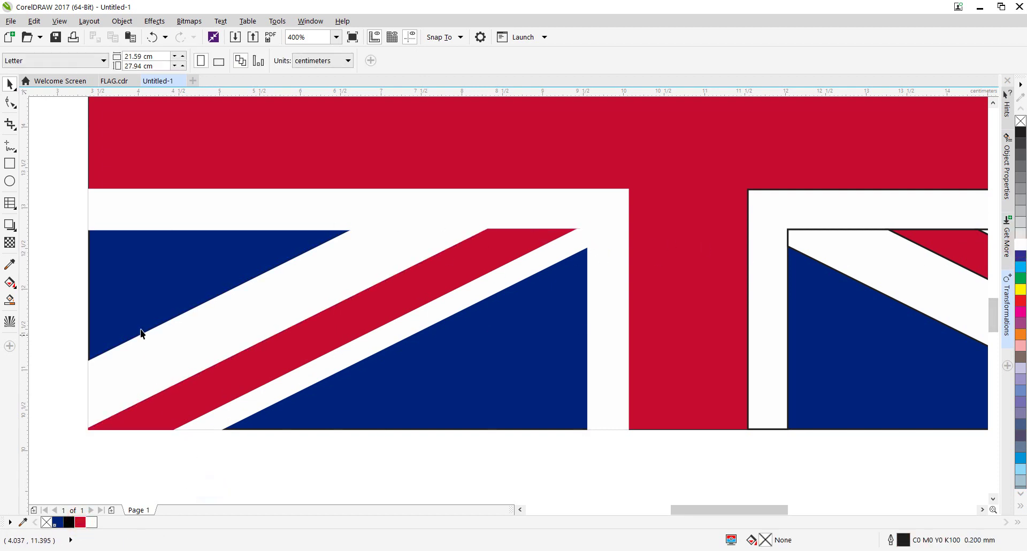
# - Set the blue background shape's outline to none with the X swatch
pyautogui.click(136, 298)
pyautogui.moveTo(136, 298); pyautogui.dragTo(256, 302)
pyautogui.scroll(2, 191, 281)
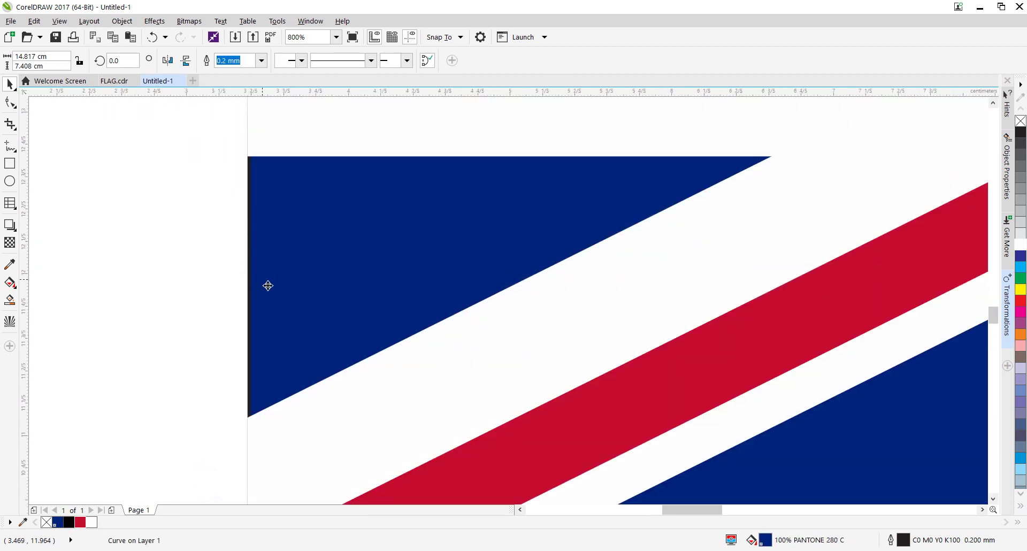
pyautogui.scroll(-3, 223, 287)
pyautogui.click(219, 285)
pyautogui.click(260, 263)
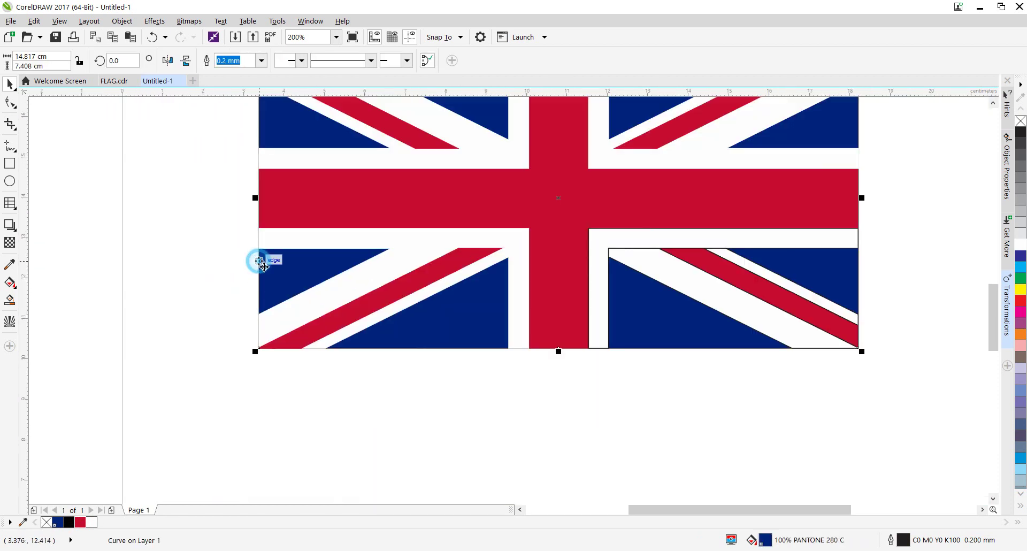
pyautogui.rightClick(1020, 121)
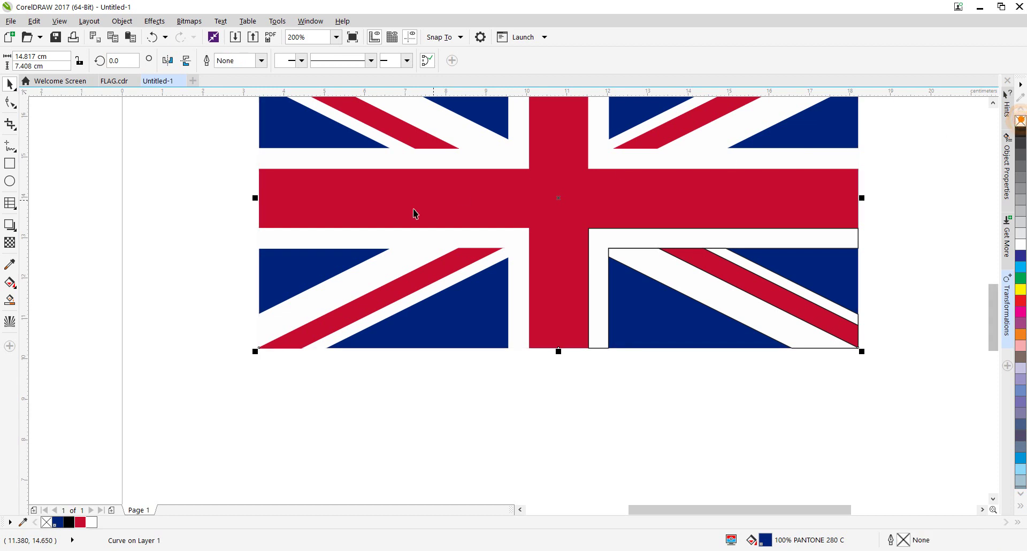
# - Undo and reapply the blue background's outline removal, then select the lower-right white-framed shape
pyautogui.scroll(2, 285, 264)
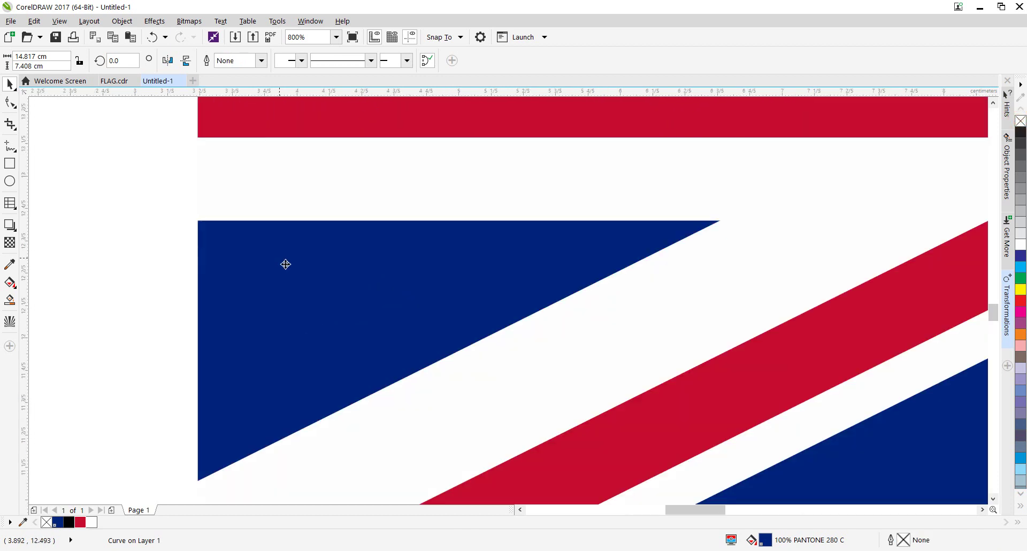
pyautogui.click(152, 36)
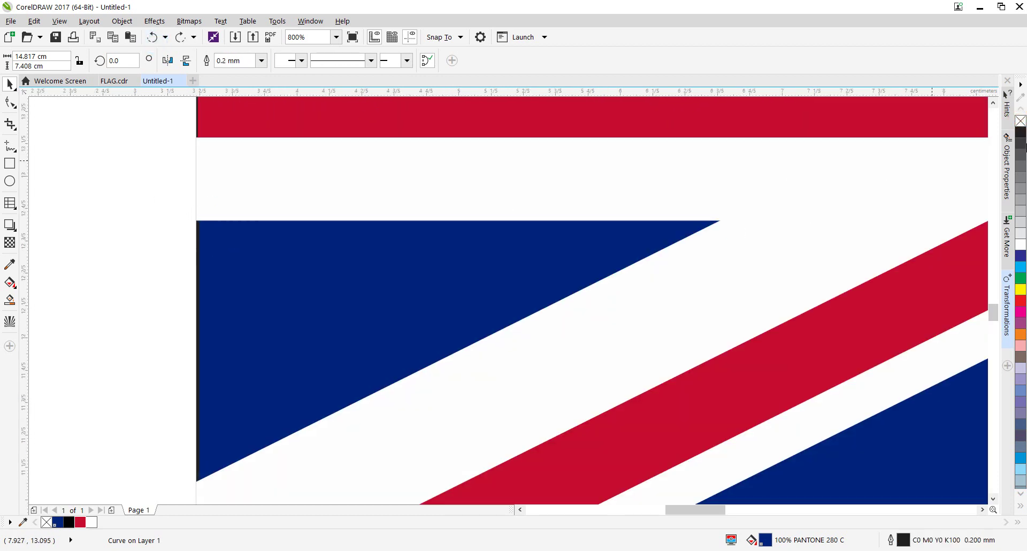
pyautogui.rightClick(1020, 121)
pyautogui.scroll(-2, 478, 187)
pyautogui.click(833, 365)
pyautogui.hscroll(3, 833, 365)
pyautogui.click(397, 160)
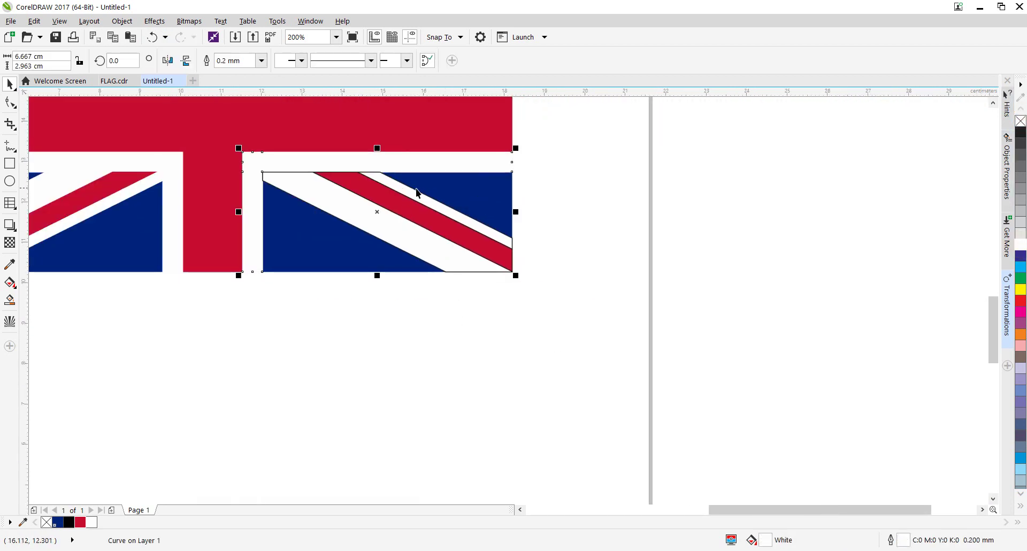
# - Change the lower-right red diagonal stripe's outline from black to red #C60C30
pyautogui.click(406, 190)
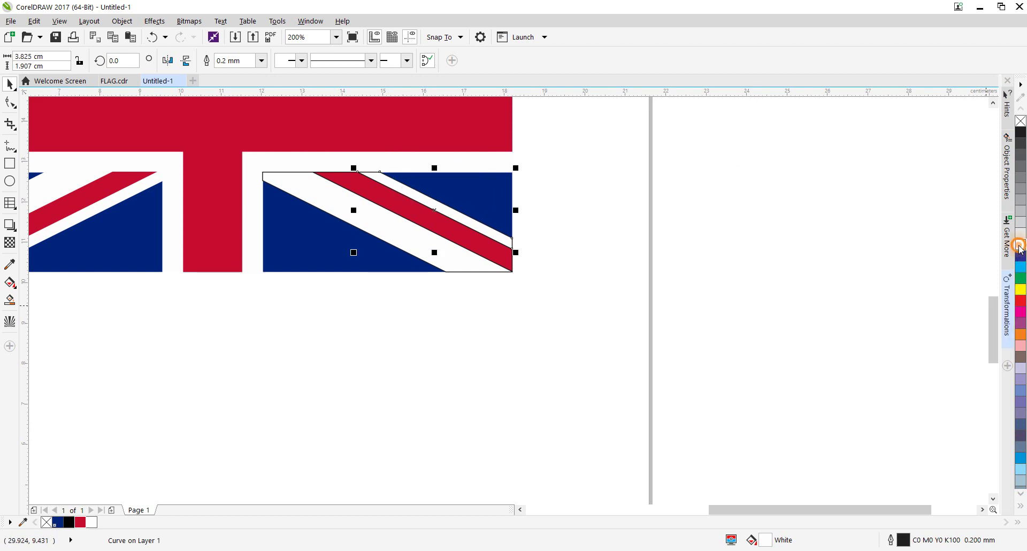
pyautogui.click(295, 189)
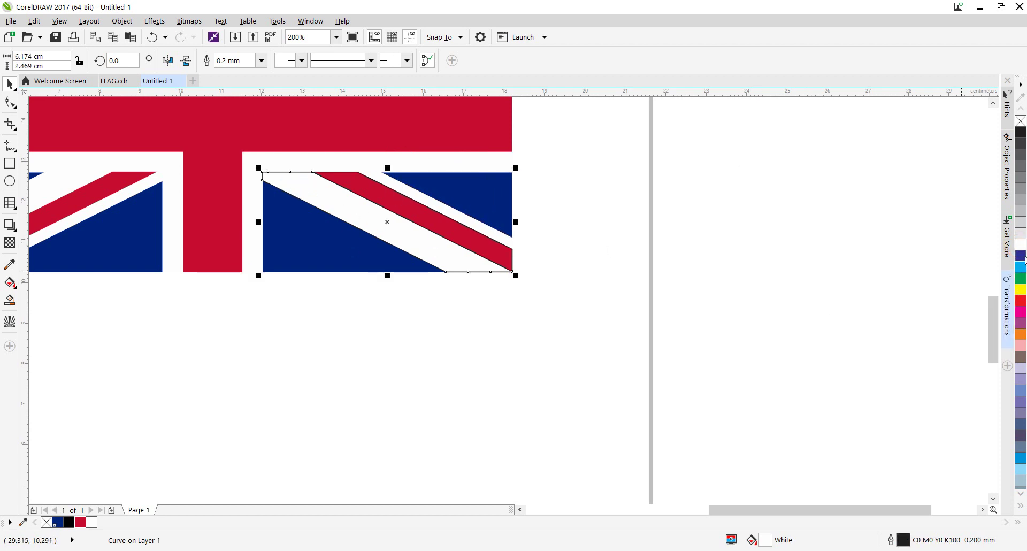
pyautogui.click(340, 311)
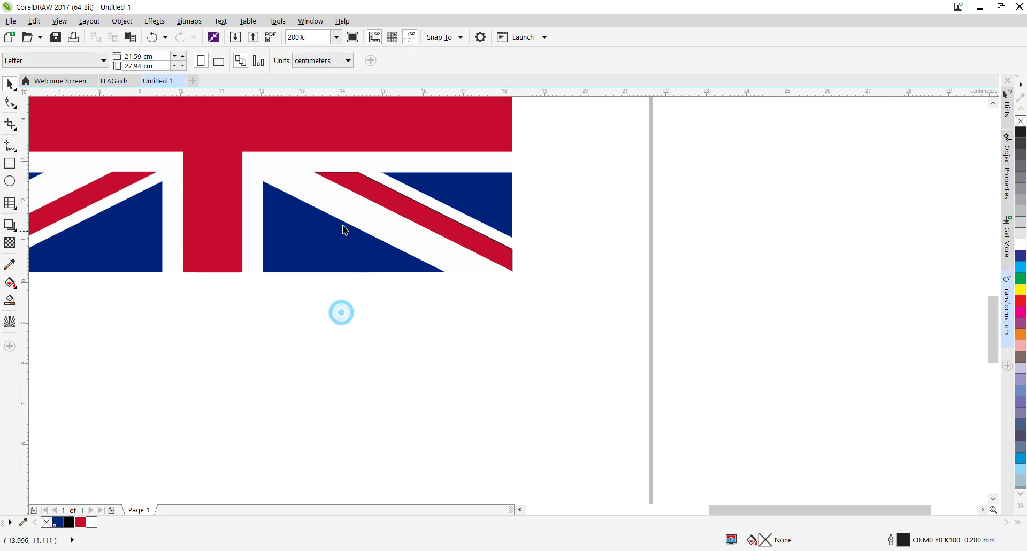
pyautogui.click(352, 182)
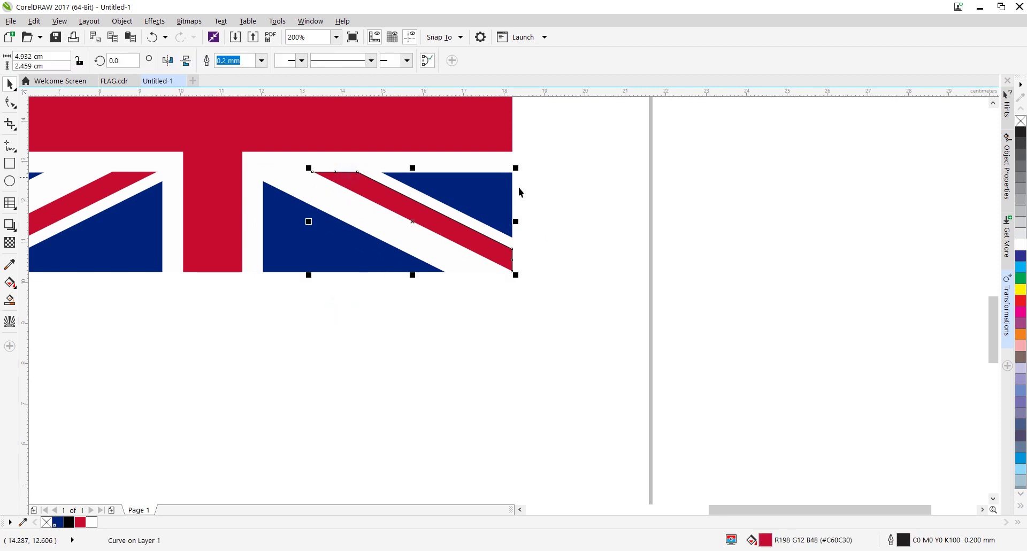
pyautogui.rightClick(84, 526)
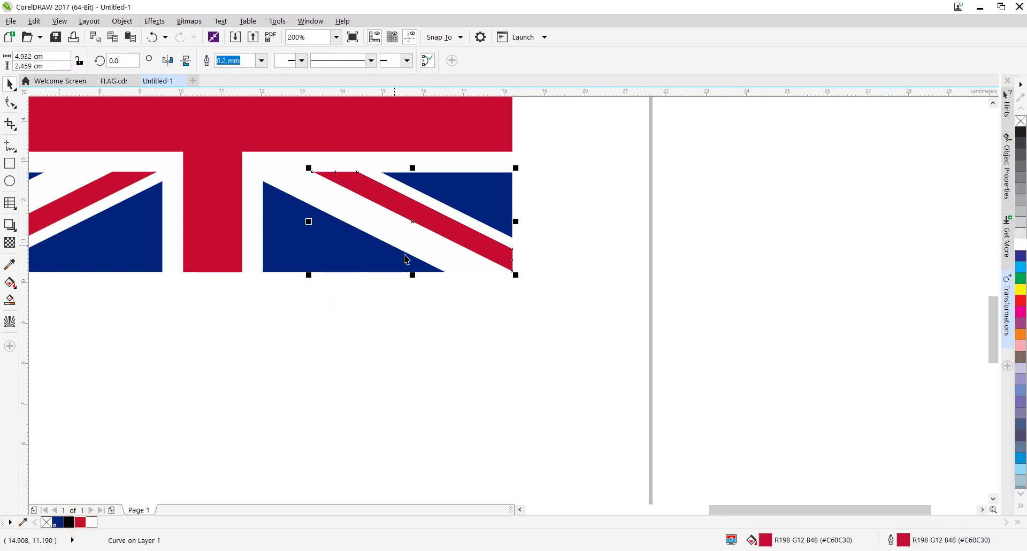
pyautogui.moveTo(447, 310); pyautogui.dragTo(653, 405)
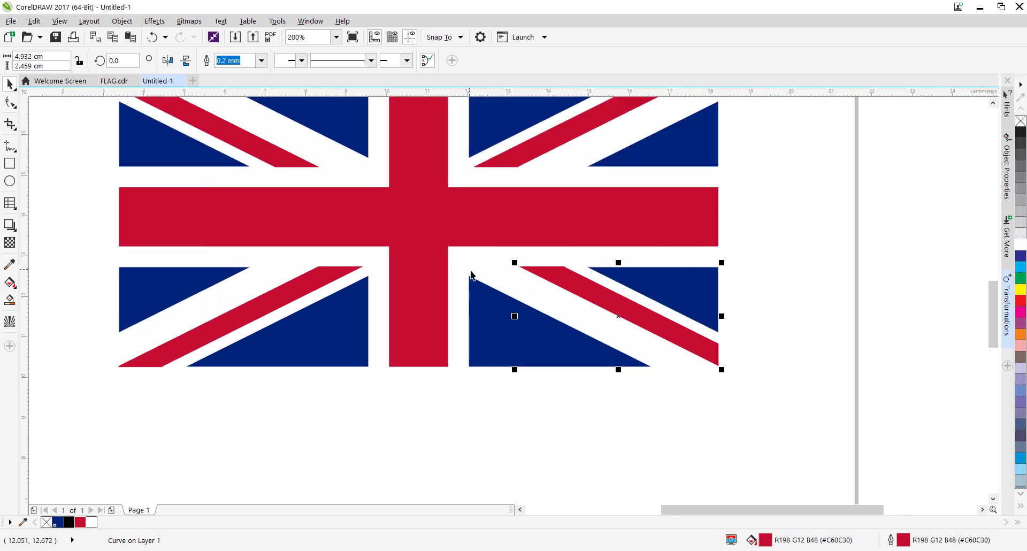
pyautogui.scroll(2, 472, 273)
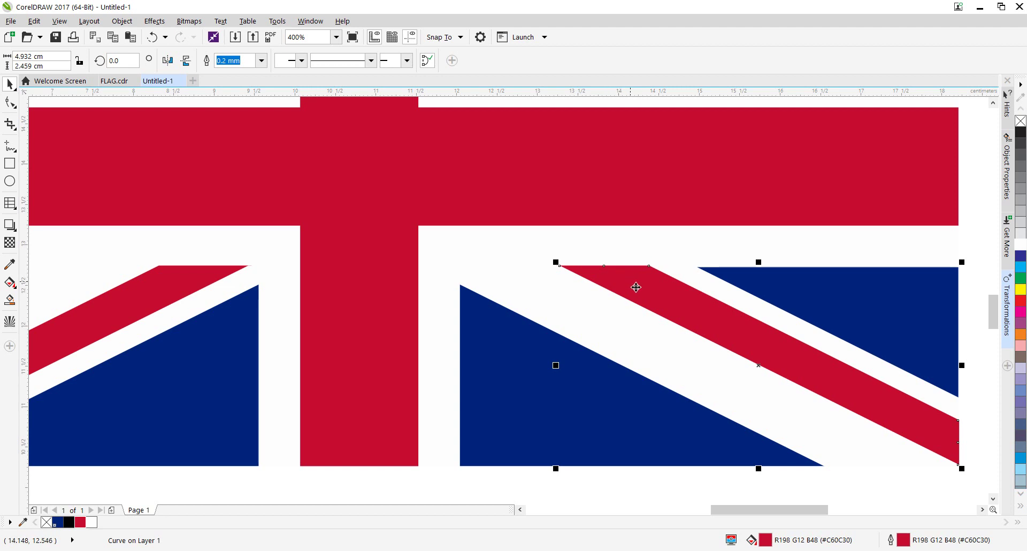
pyautogui.moveTo(640, 283); pyautogui.dragTo(534, 277)
pyautogui.moveTo(642, 300); pyautogui.dragTo(584, 278)
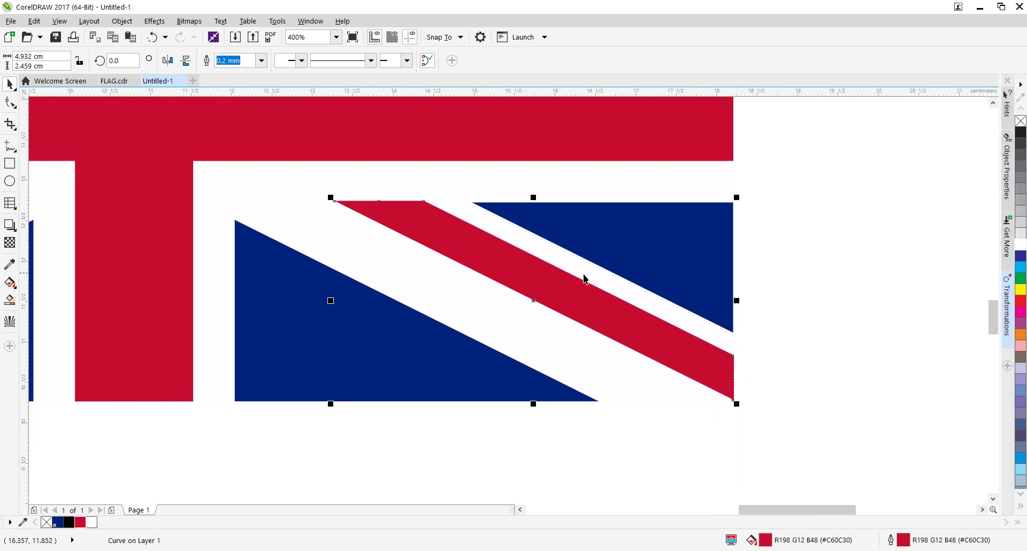
pyautogui.scroll(-2, 642, 277)
pyautogui.moveTo(649, 278); pyautogui.dragTo(688, 365)
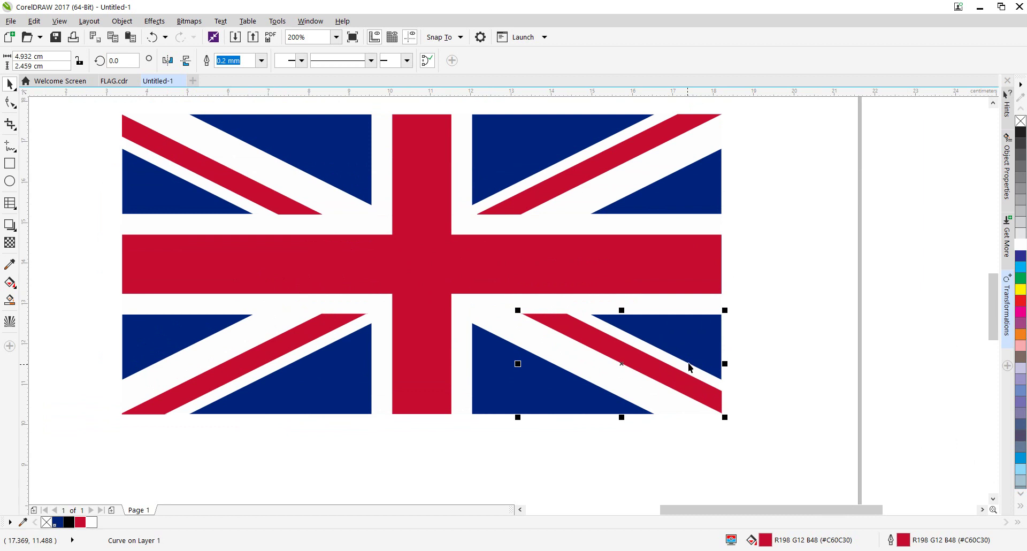
pyautogui.click(50, 204)
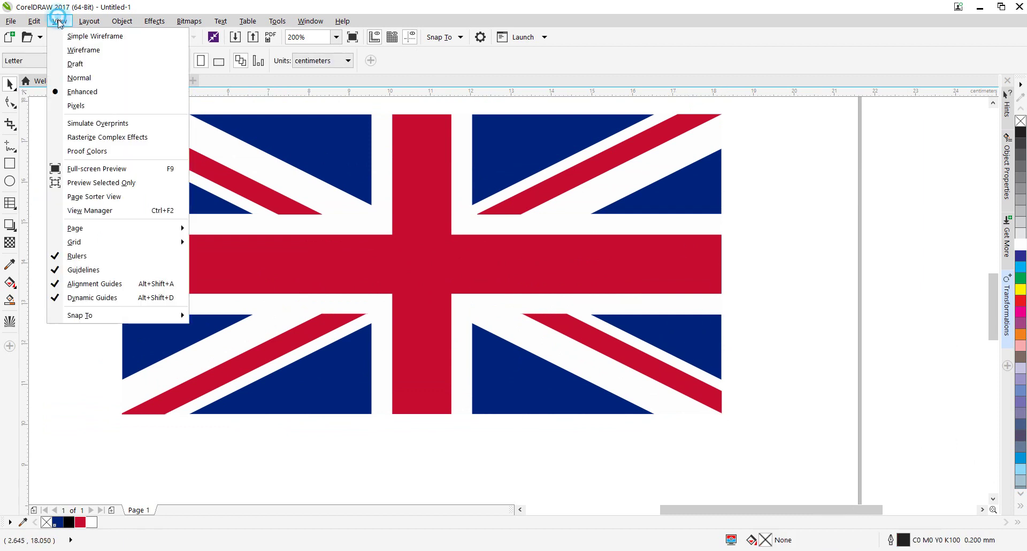
pyautogui.click(89, 50)
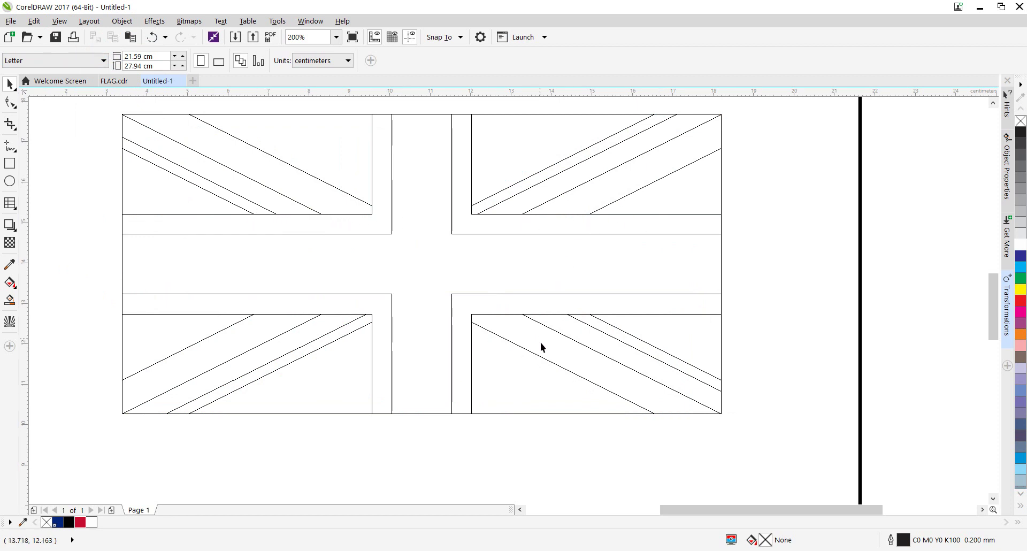
pyautogui.click(59, 21)
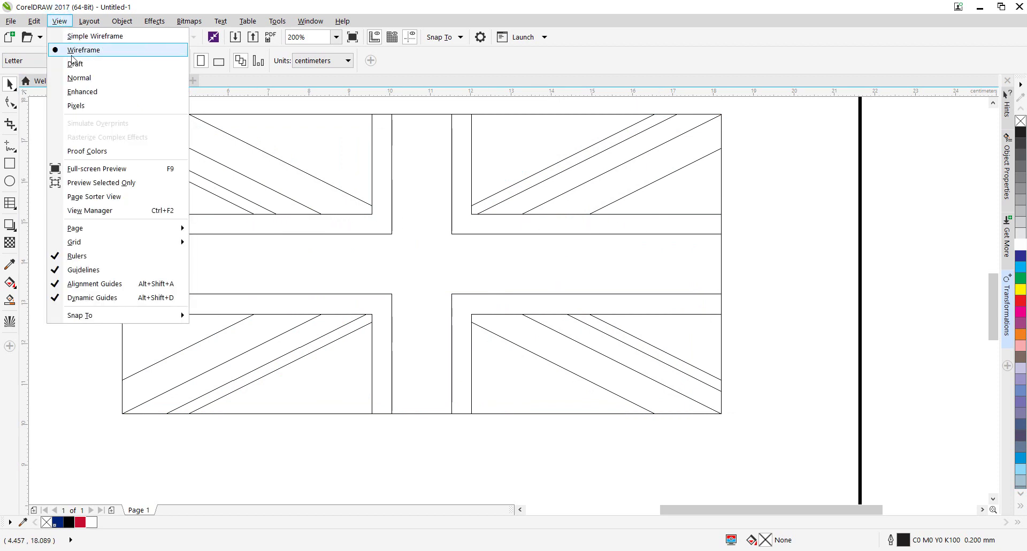
pyautogui.click(82, 91)
pyautogui.moveTo(509, 217); pyautogui.dragTo(574, 232)
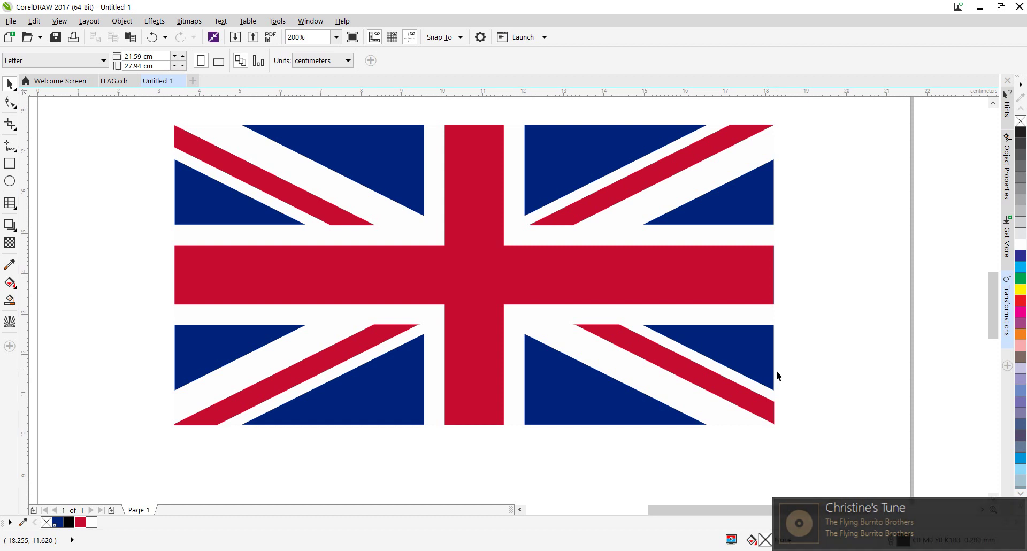
pyautogui.scroll(2, 775, 371)
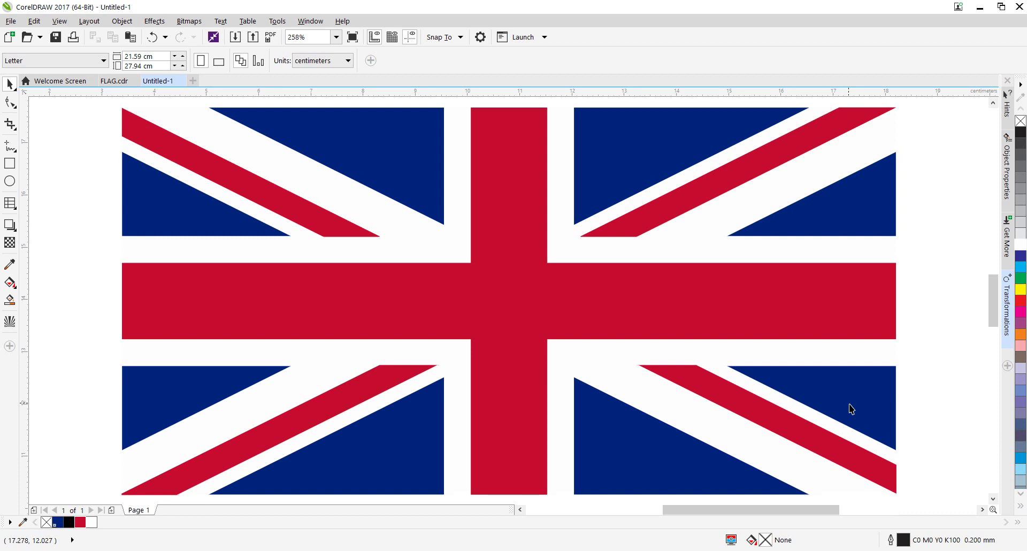
pyautogui.scroll(-5, 851, 409)
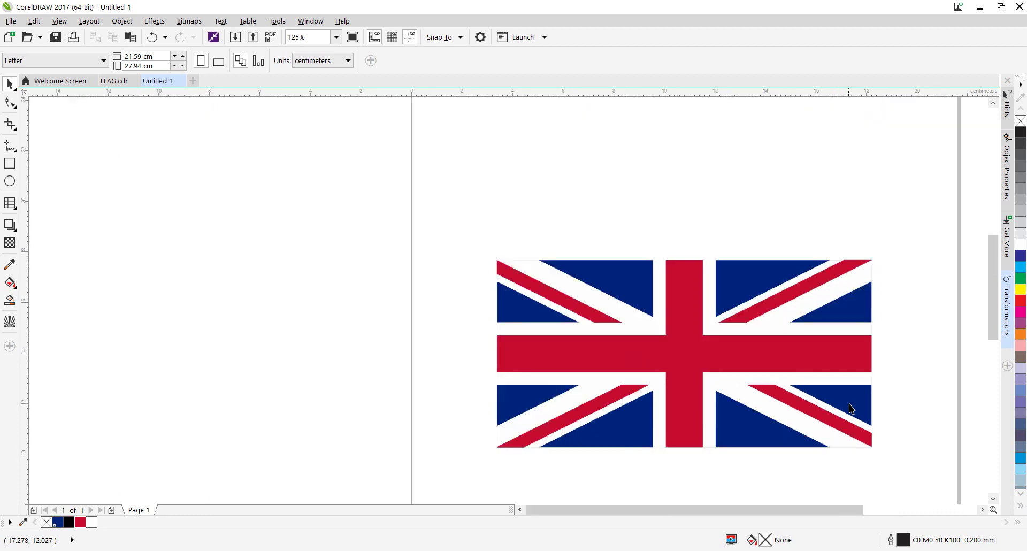
pyautogui.moveTo(847, 408); pyautogui.dragTo(533, 296)
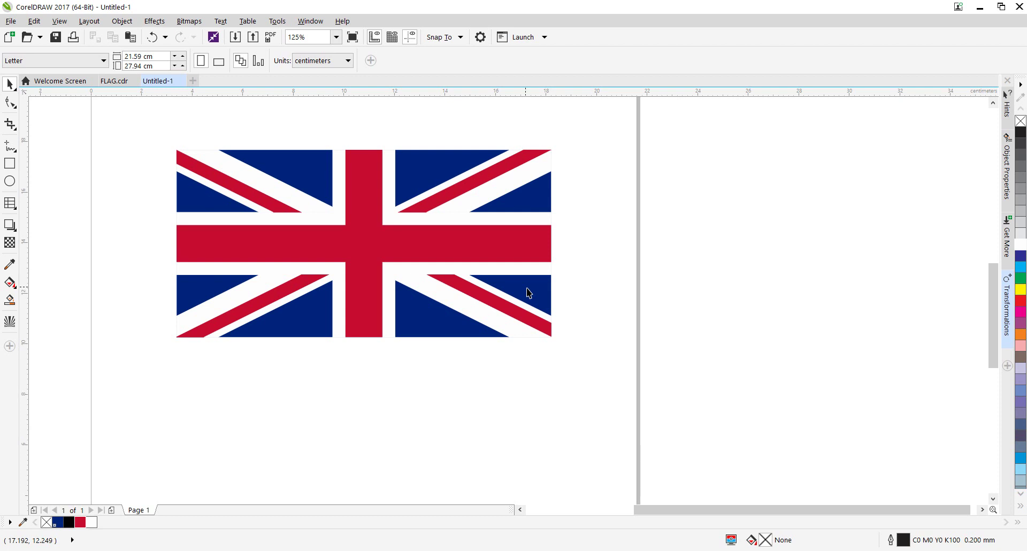
pyautogui.moveTo(529, 293); pyautogui.dragTo(560, 303)
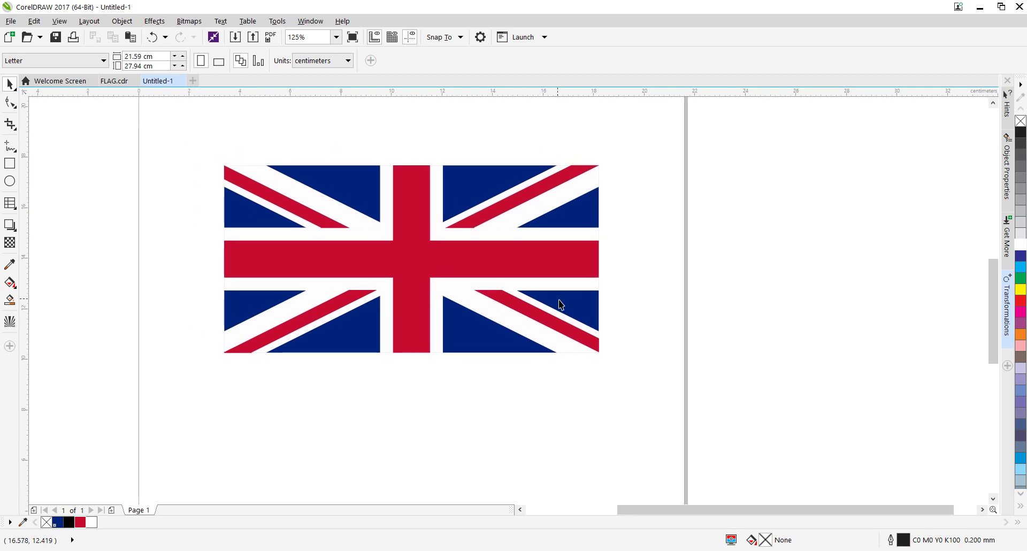